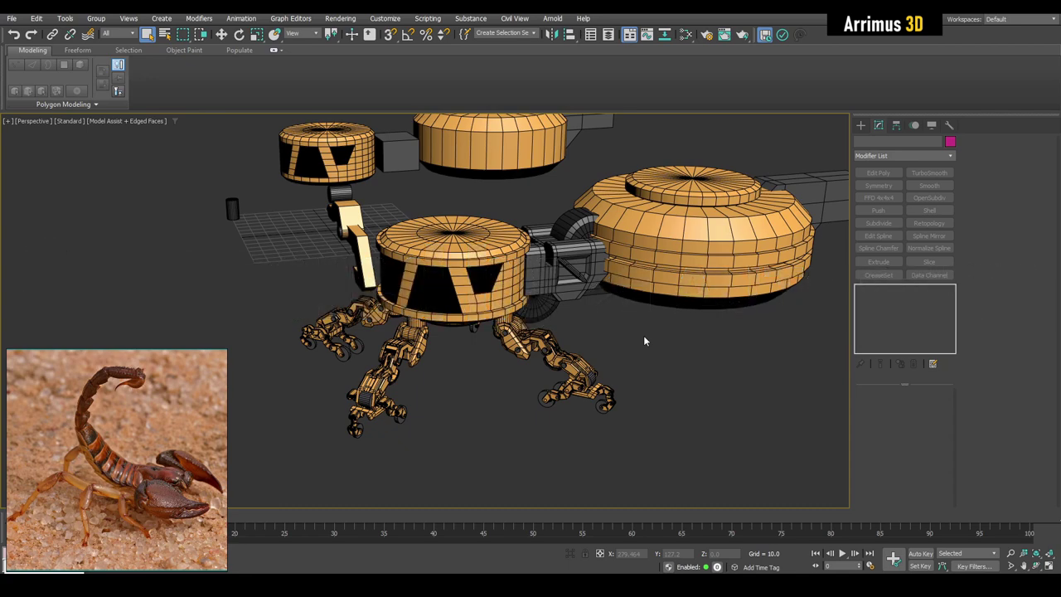
Orbit above the walker robot and box-select the whole robot for moving.
{"action": "mouse_move", "coordinate": [645, 341]}
{"action": "middle_mouse_down", "text": "alt"}
{"action": "mouse_move", "coordinate": [563, 366]}
{"action": "mouse_move", "coordinate": [521, 362]}
{"action": "middle_mouse_up", "text": "alt"}
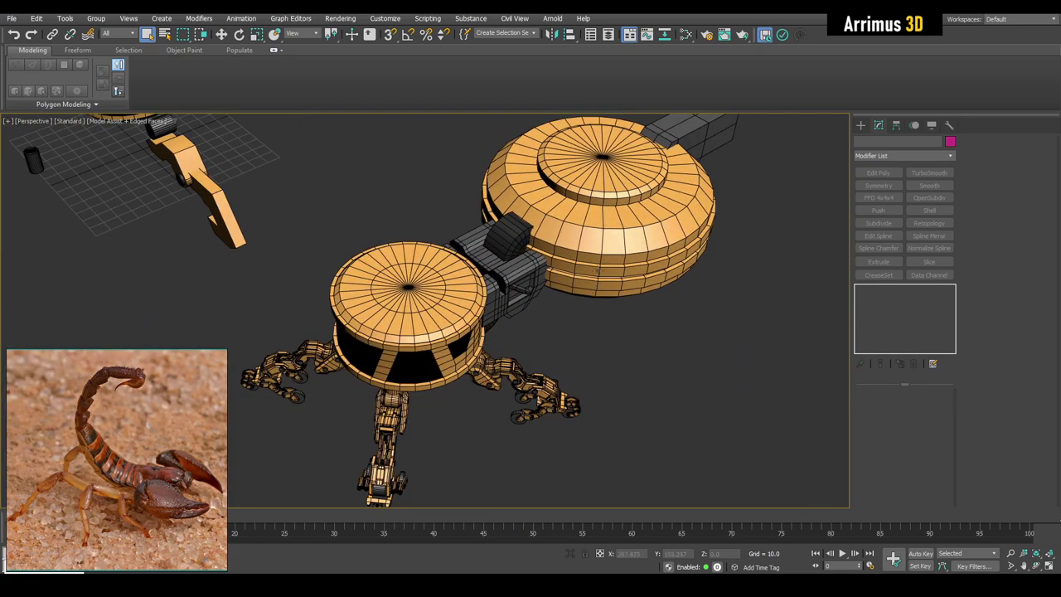
{"action": "middle_click_drag", "start_coordinate": [595, 312], "coordinate": [494, 398], "text": "alt"}
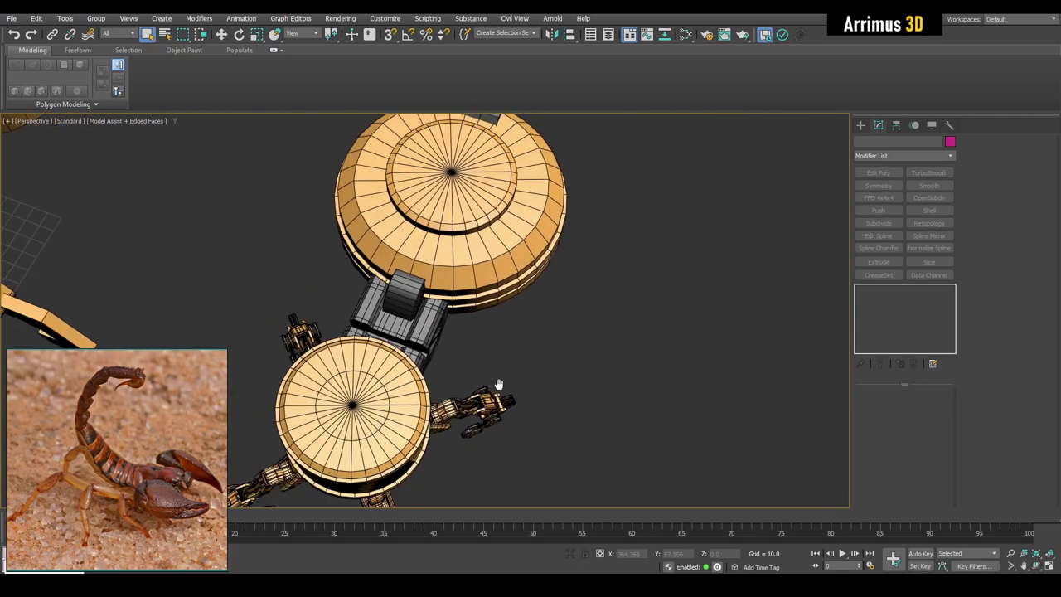
{"action": "scroll", "coordinate": [493, 396], "scroll_direction": "up", "scroll_amount": 3}
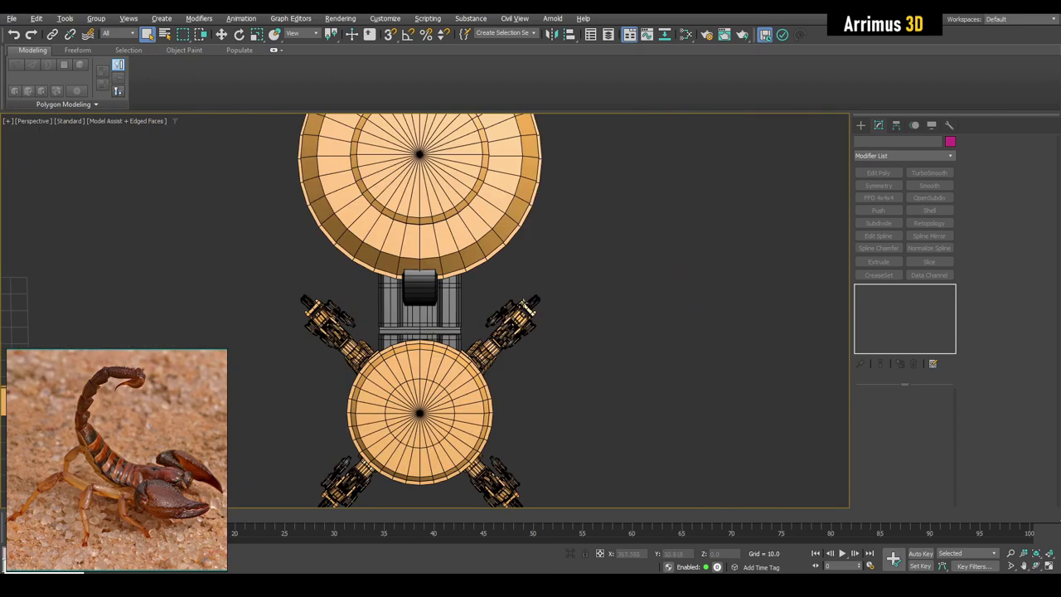
{"action": "mouse_move", "coordinate": [502, 401]}
{"action": "middle_mouse_down", "text": "alt"}
{"action": "mouse_move", "coordinate": [498, 311]}
{"action": "mouse_move", "coordinate": [483, 340]}
{"action": "middle_mouse_up", "text": "alt"}
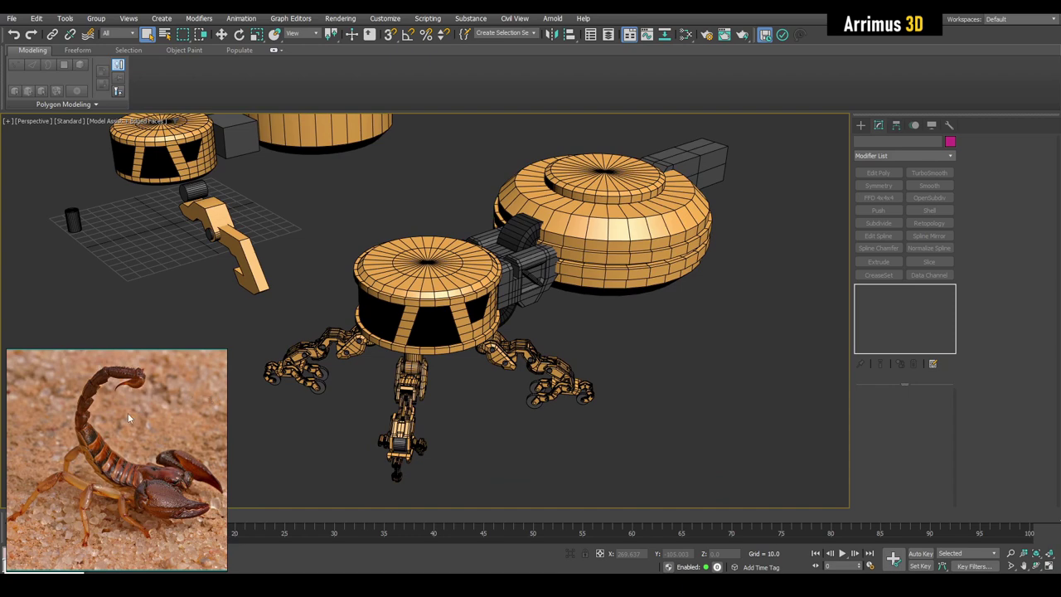
{"action": "mouse_move", "coordinate": [486, 446]}
{"action": "middle_mouse_down", "text": "alt"}
{"action": "mouse_move", "coordinate": [451, 446]}
{"action": "mouse_move", "coordinate": [439, 426]}
{"action": "mouse_move", "coordinate": [246, 419]}
{"action": "mouse_move", "coordinate": [536, 417]}
{"action": "mouse_move", "coordinate": [460, 395]}
{"action": "mouse_move", "coordinate": [450, 409]}
{"action": "mouse_move", "coordinate": [492, 367]}
{"action": "mouse_move", "coordinate": [546, 386]}
{"action": "mouse_move", "coordinate": [546, 400]}
{"action": "mouse_move", "coordinate": [609, 413]}
{"action": "middle_mouse_up", "text": "alt"}
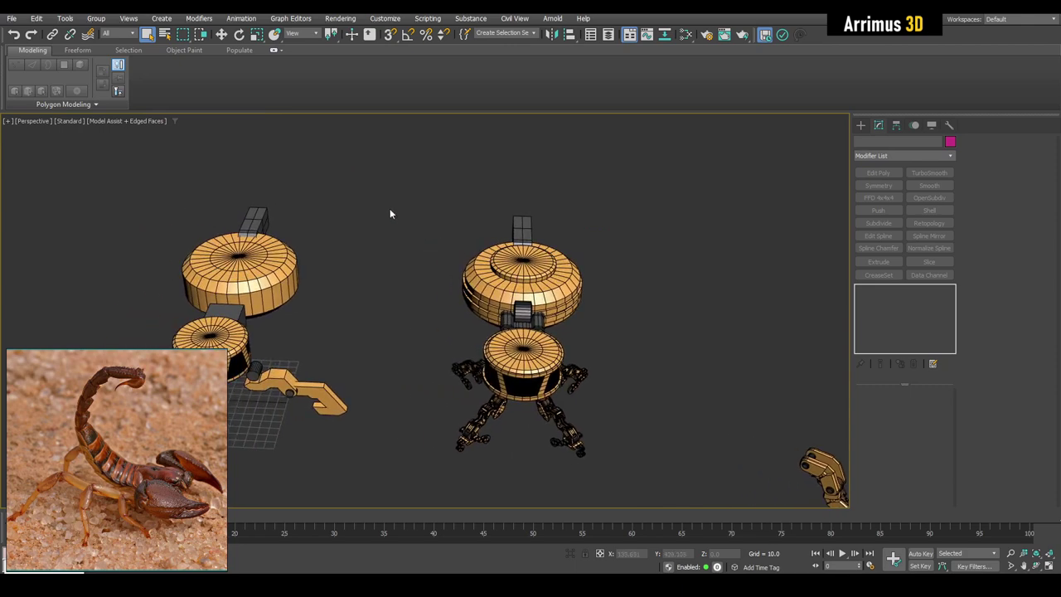
{"action": "left_click_drag", "start_coordinate": [640, 462], "coordinate": [641, 462]}
{"action": "key", "text": "w"}
{"action": "scroll", "coordinate": [579, 406], "scroll_direction": "down", "scroll_amount": 3}
{"action": "middle_click_drag", "start_coordinate": [579, 407], "coordinate": [740, 312], "text": "alt"}
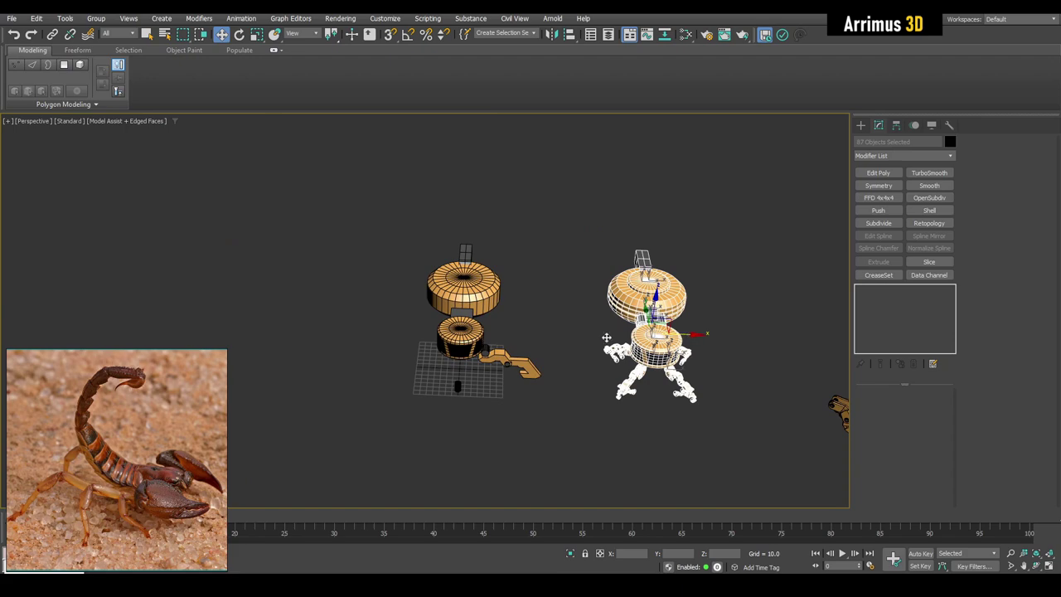
Place a copy of the walker robot to the left of the original and inspect both.
{"action": "left_click_drag", "start_coordinate": [654, 331], "coordinate": [307, 329], "text": "shift"}
{"action": "left_click", "coordinate": [528, 341]}
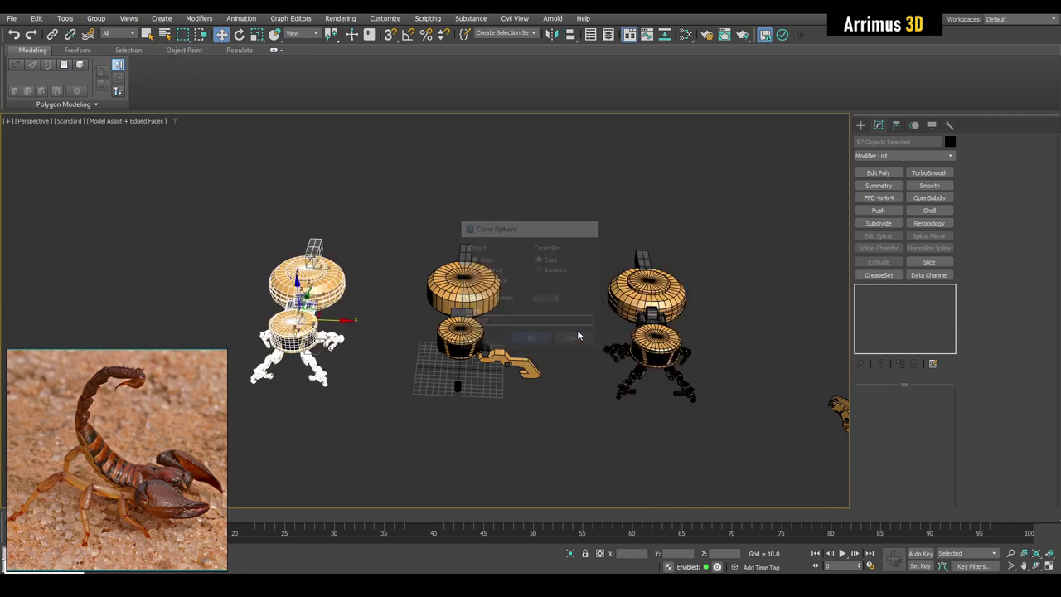
{"action": "scroll", "coordinate": [627, 330], "scroll_direction": "up", "scroll_amount": 5}
{"action": "key", "text": "q"}
{"action": "middle_click_drag", "start_coordinate": [563, 238], "coordinate": [461, 240], "text": "alt"}
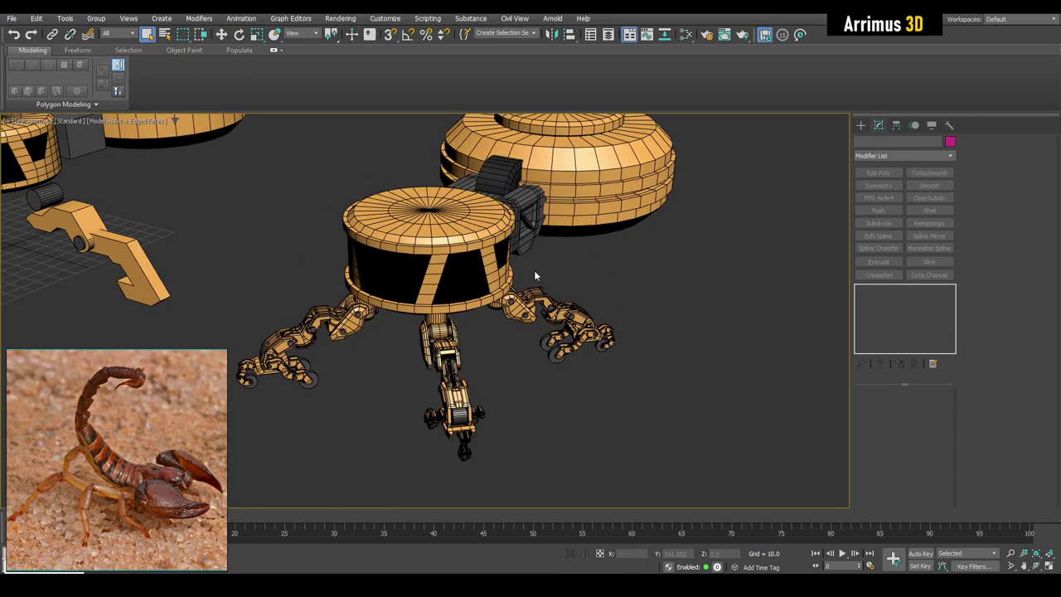
{"action": "middle_click_drag", "start_coordinate": [533, 271], "coordinate": [506, 275], "text": "alt"}
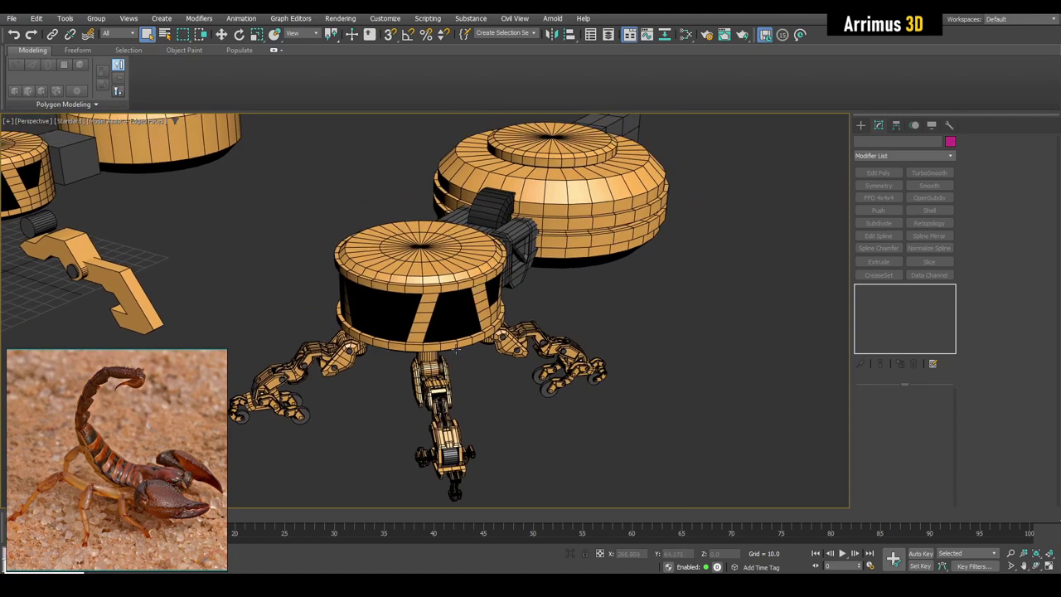
{"action": "mouse_move", "coordinate": [453, 361]}
{"action": "middle_mouse_down", "text": "alt"}
{"action": "mouse_move", "coordinate": [517, 355]}
{"action": "mouse_move", "coordinate": [499, 386]}
{"action": "mouse_move", "coordinate": [515, 416]}
{"action": "mouse_move", "coordinate": [486, 407]}
{"action": "mouse_move", "coordinate": [509, 384]}
{"action": "middle_mouse_up", "text": "alt"}
{"action": "scroll", "coordinate": [516, 417], "scroll_direction": "down", "scroll_amount": 3}
{"action": "scroll", "coordinate": [509, 384], "scroll_direction": "down", "scroll_amount": 2}
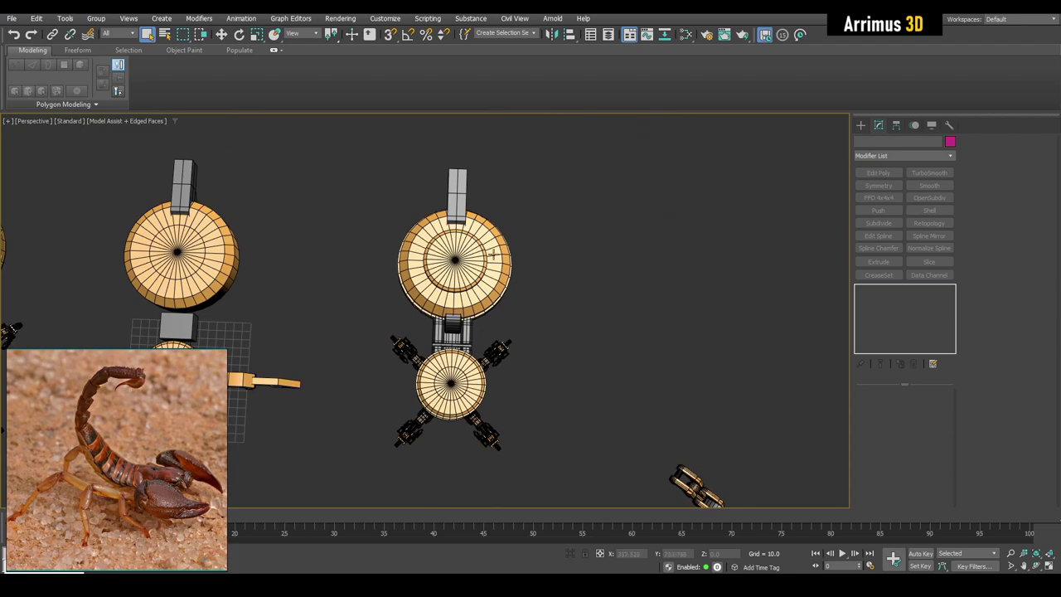
{"action": "middle_click_drag", "start_coordinate": [442, 329], "coordinate": [404, 271], "text": "alt"}
{"action": "scroll", "coordinate": [404, 272], "scroll_direction": "up", "scroll_amount": 2}
{"action": "mouse_move", "coordinate": [470, 289]}
{"action": "middle_mouse_down", "text": "alt"}
{"action": "mouse_move", "coordinate": [528, 317]}
{"action": "mouse_move", "coordinate": [539, 303]}
{"action": "middle_mouse_up", "text": "alt"}
{"action": "scroll", "coordinate": [539, 303], "scroll_direction": "up", "scroll_amount": 2}
{"action": "mouse_move", "coordinate": [530, 357]}
{"action": "middle_mouse_down", "text": "alt"}
{"action": "mouse_move", "coordinate": [486, 392]}
{"action": "mouse_move", "coordinate": [459, 391]}
{"action": "middle_mouse_up", "text": "alt"}
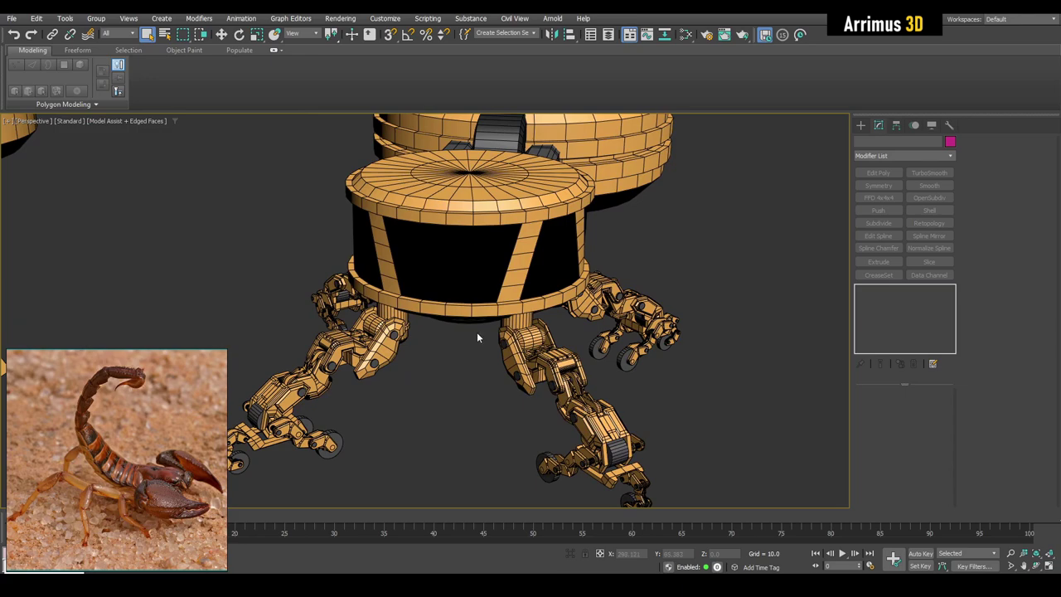
{"action": "scroll", "coordinate": [494, 347], "scroll_direction": "down", "scroll_amount": 3}
{"action": "middle_click_drag", "start_coordinate": [494, 347], "coordinate": [317, 325], "text": "alt"}
{"action": "scroll", "coordinate": [431, 339], "scroll_direction": "down", "scroll_amount": 2}
{"action": "scroll", "coordinate": [583, 310], "scroll_direction": "down", "scroll_amount": 2}
{"action": "scroll", "coordinate": [516, 348], "scroll_direction": "down", "scroll_amount": 2}
{"action": "scroll", "coordinate": [628, 355], "scroll_direction": "down", "scroll_amount": 2}
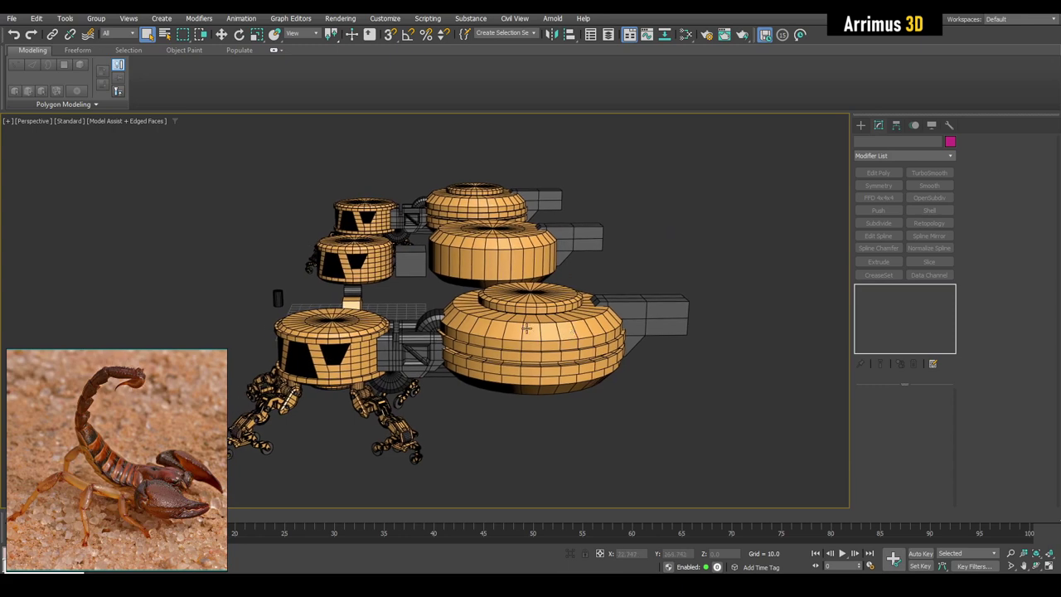
{"action": "scroll", "coordinate": [522, 365], "scroll_direction": "down", "scroll_amount": 2}
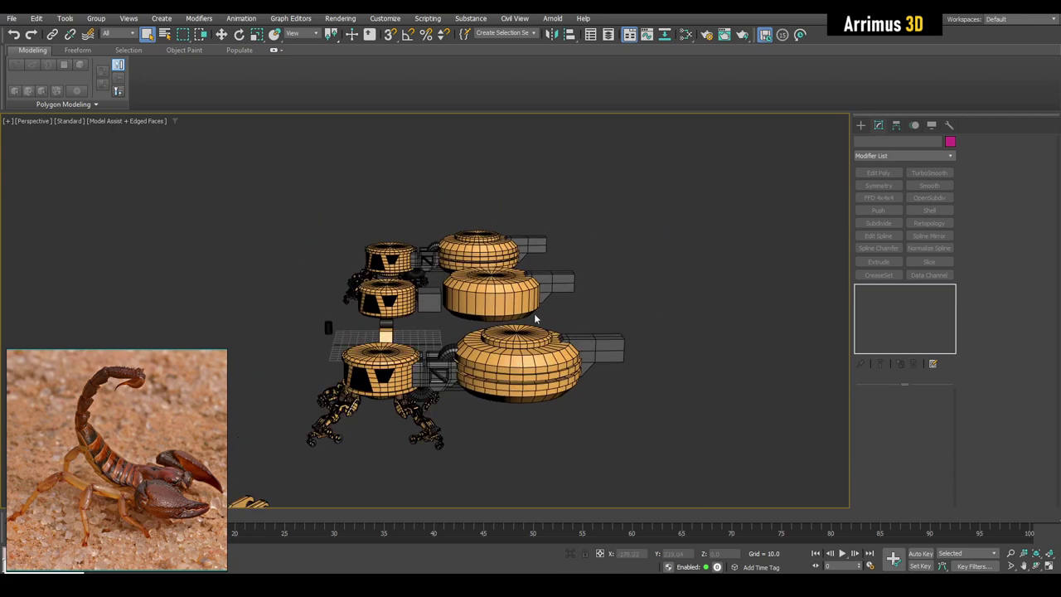
{"action": "middle_click_drag", "start_coordinate": [529, 331], "coordinate": [580, 337], "text": "alt"}
{"action": "middle_click_drag", "start_coordinate": [546, 161], "coordinate": [474, 221], "text": "alt"}
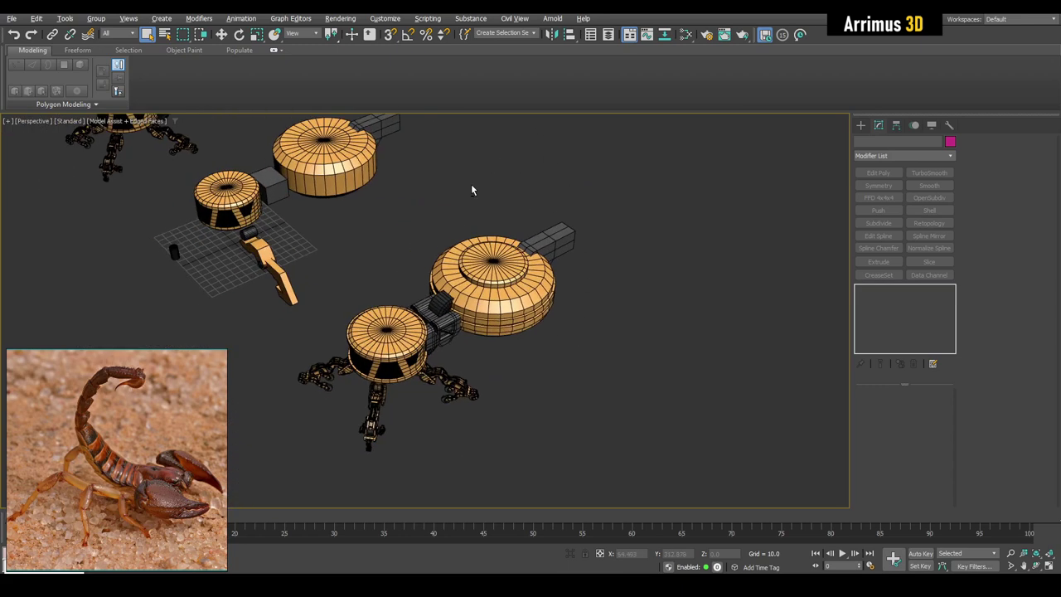
Delete the dome piece from the robot.
{"action": "scroll", "coordinate": [488, 290], "scroll_direction": "up", "scroll_amount": 5}
{"action": "left_click", "coordinate": [527, 322]}
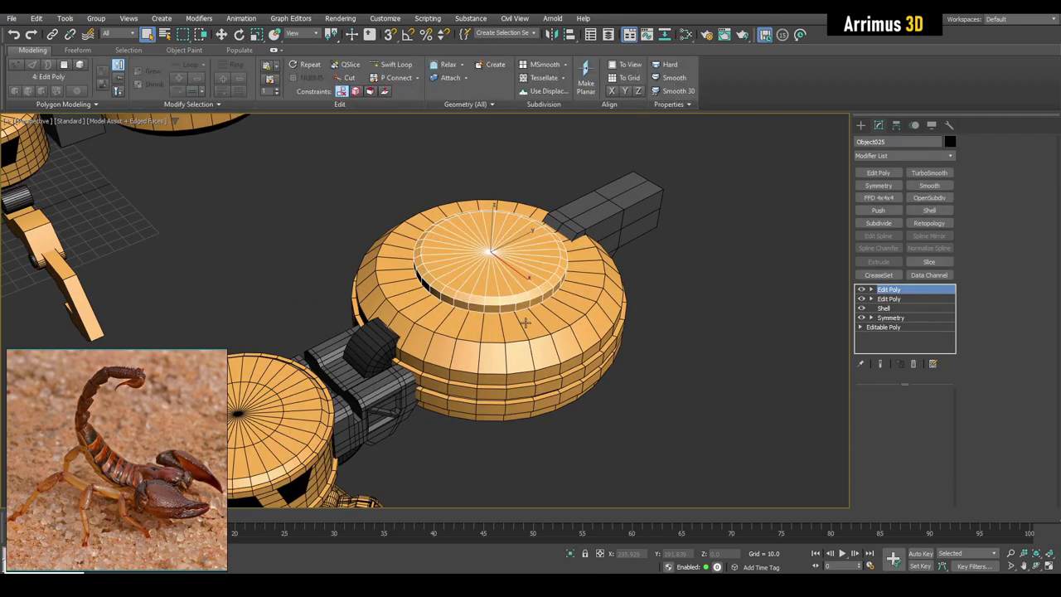
{"action": "key", "text": "Delete"}
{"action": "mouse_move", "coordinate": [516, 324]}
{"action": "middle_mouse_down", "text": "alt"}
{"action": "mouse_move", "coordinate": [448, 292]}
{"action": "mouse_move", "coordinate": [663, 287]}
{"action": "mouse_move", "coordinate": [653, 288]}
{"action": "middle_mouse_up", "text": "alt"}
Move the gray box to the left onto the robot's side.
{"action": "left_click", "coordinate": [653, 288]}
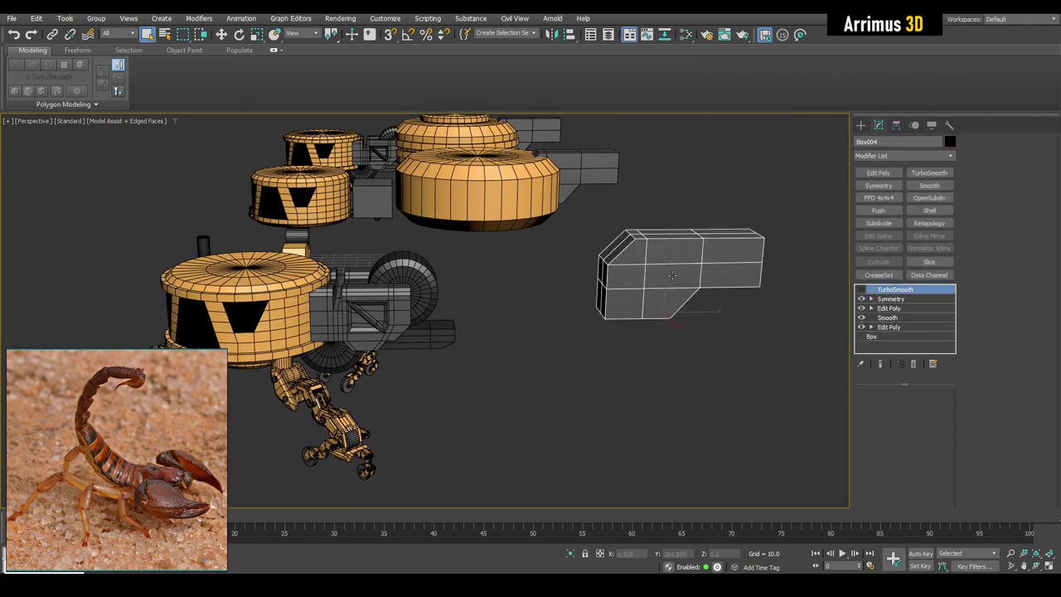
{"action": "key", "text": "w"}
{"action": "left_click_drag", "start_coordinate": [691, 284], "coordinate": [437, 314]}
{"action": "key", "text": "z"}
{"action": "mouse_move", "coordinate": [462, 315]}
{"action": "middle_mouse_down", "text": "alt"}
{"action": "mouse_move", "coordinate": [594, 307]}
{"action": "mouse_move", "coordinate": [472, 289]}
{"action": "mouse_move", "coordinate": [529, 297]}
{"action": "mouse_move", "coordinate": [501, 311]}
{"action": "mouse_move", "coordinate": [495, 344]}
{"action": "middle_mouse_up", "text": "alt"}
{"action": "scroll", "coordinate": [497, 308], "scroll_direction": "down", "scroll_amount": 3}
{"action": "key", "text": "q"}
{"action": "scroll", "coordinate": [539, 337], "scroll_direction": "down", "scroll_amount": 5}
Duplicate the side gun part up and to the right, then select the gun part.
{"action": "left_click", "coordinate": [444, 352], "text": "ctrl"}
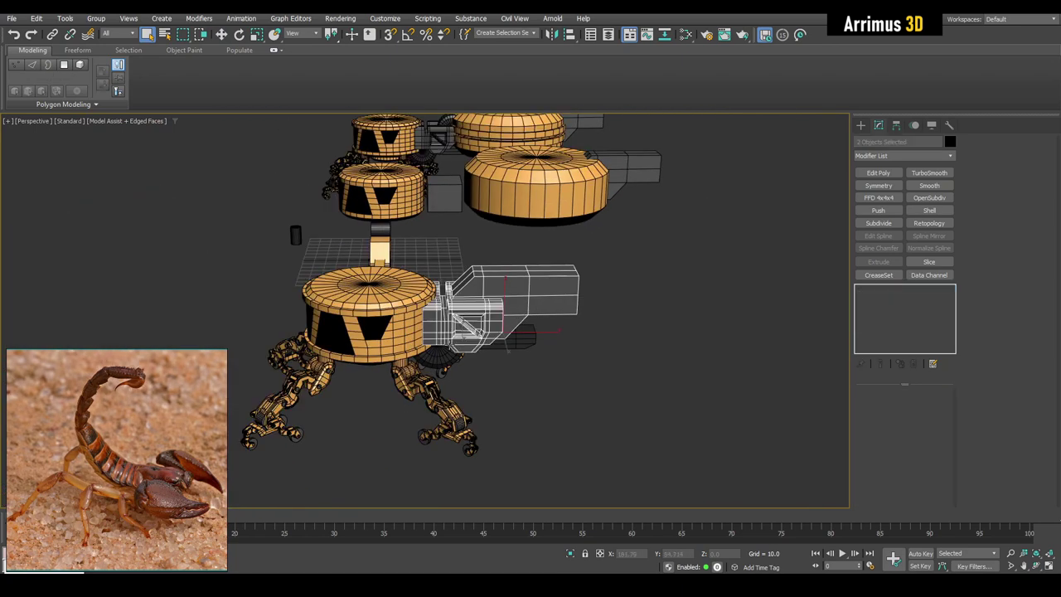
{"action": "key", "text": "w"}
{"action": "mouse_move", "coordinate": [443, 352]}
{"action": "middle_mouse_down", "text": "alt"}
{"action": "mouse_move", "coordinate": [395, 323]}
{"action": "mouse_move", "coordinate": [377, 357]}
{"action": "middle_mouse_up", "text": "alt"}
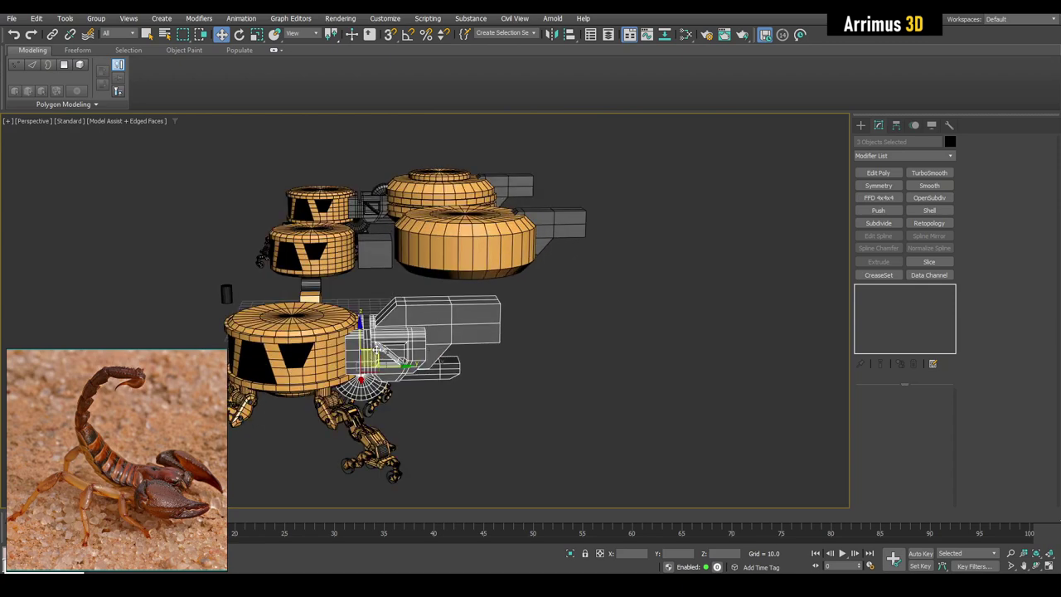
{"action": "left_click_drag", "start_coordinate": [373, 355], "coordinate": [717, 193], "text": "shift"}
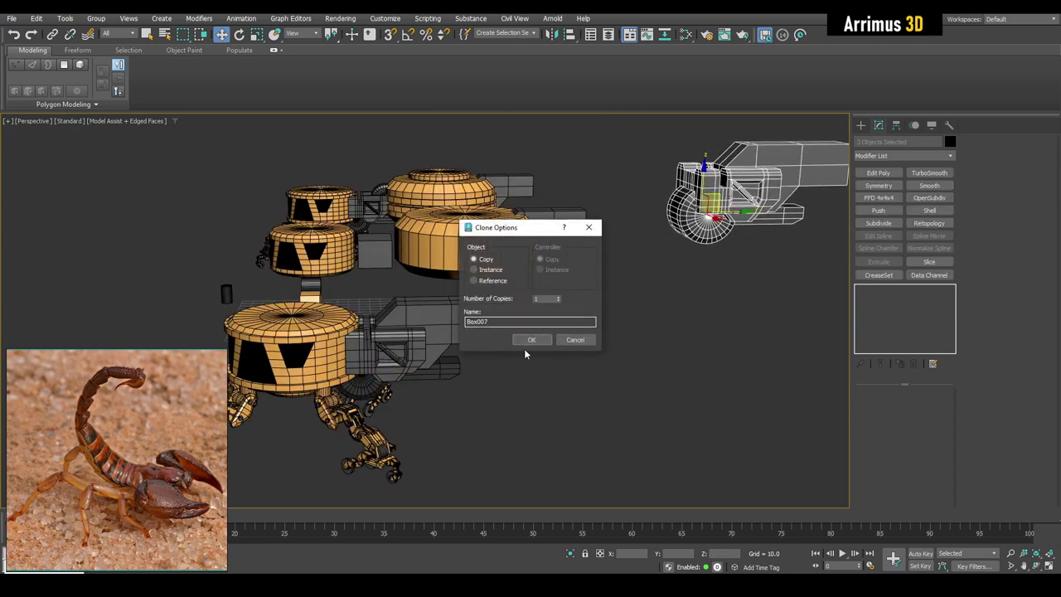
{"action": "left_click", "coordinate": [525, 340]}
{"action": "scroll", "coordinate": [497, 332], "scroll_direction": "up", "scroll_amount": 3}
{"action": "left_click", "coordinate": [454, 325]}
Add an Edit Poly modifier to the gun part and toggle it to compare the long bar.
{"action": "key", "text": "q"}
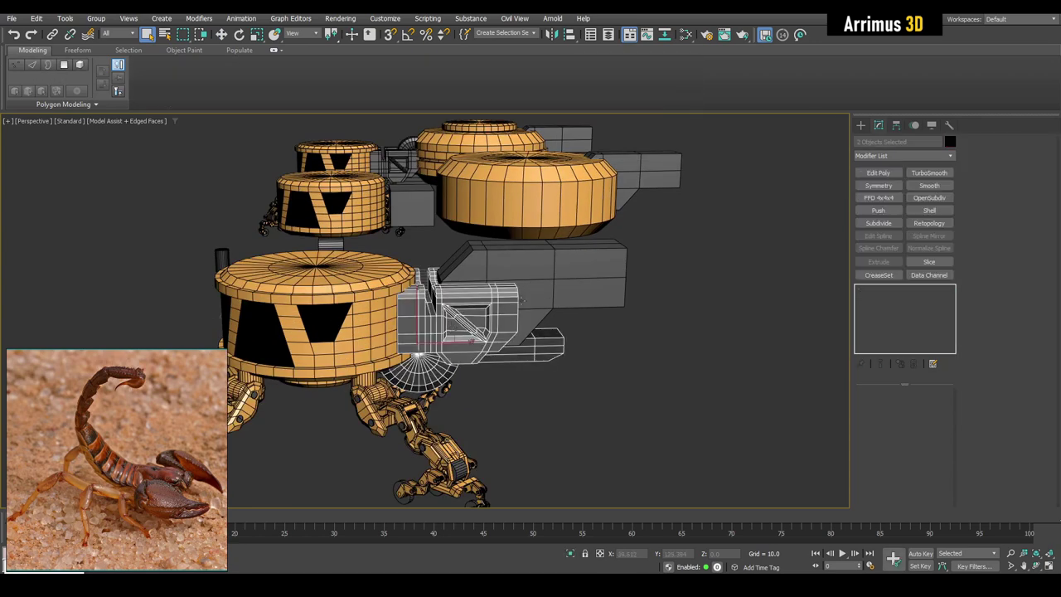
{"action": "key", "text": "z"}
{"action": "left_click", "coordinate": [878, 172]}
{"action": "mouse_move", "coordinate": [497, 298]}
{"action": "middle_mouse_down", "text": "alt"}
{"action": "mouse_move", "coordinate": [467, 290]}
{"action": "mouse_move", "coordinate": [628, 300]}
{"action": "middle_mouse_up", "text": "alt"}
{"action": "left_click", "coordinate": [861, 289]}
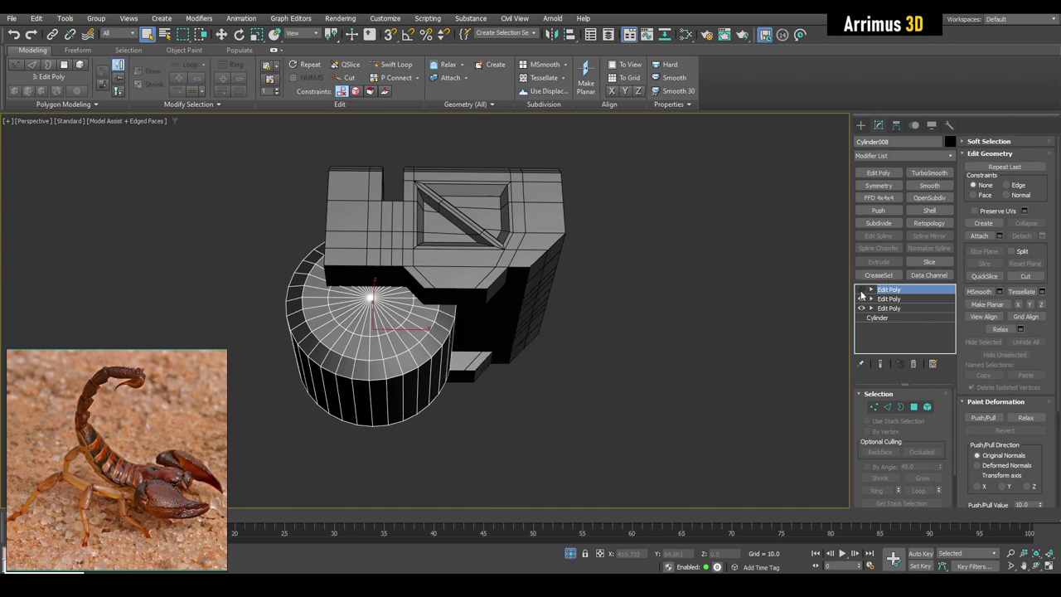
{"action": "mouse_move", "coordinate": [810, 306]}
{"action": "middle_mouse_down", "text": "alt"}
{"action": "mouse_move", "coordinate": [738, 297]}
{"action": "mouse_move", "coordinate": [652, 221]}
{"action": "middle_mouse_up", "text": "alt"}
{"action": "left_click", "coordinate": [861, 289]}
{"action": "middle_click_drag", "start_coordinate": [580, 301], "coordinate": [570, 294], "text": "alt"}
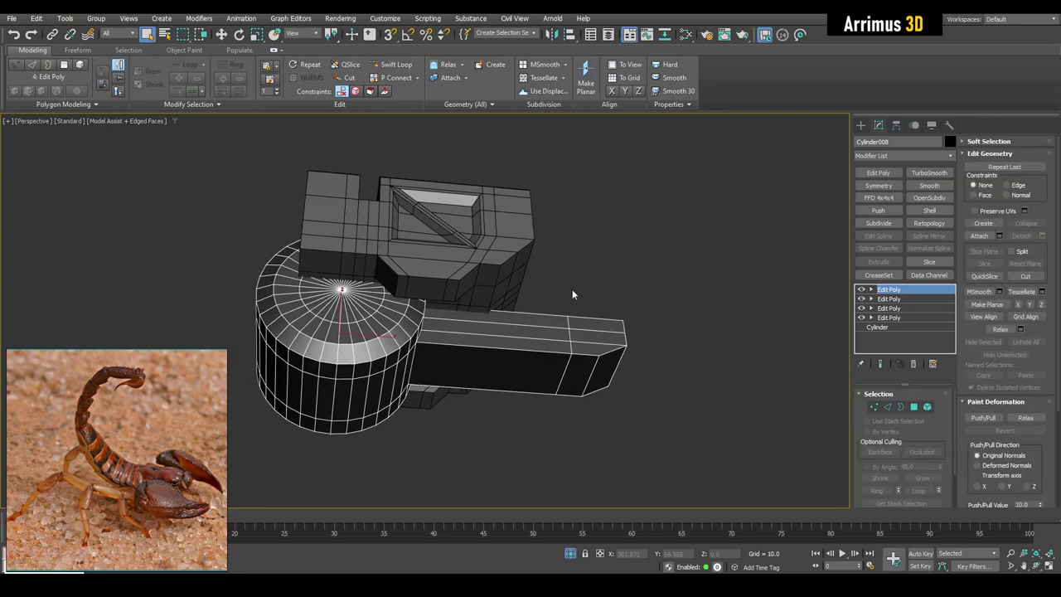
Pull the bar's end vertices back into a short stub and remove the extra edges.
{"action": "key", "text": "1"}
{"action": "key", "text": "w"}
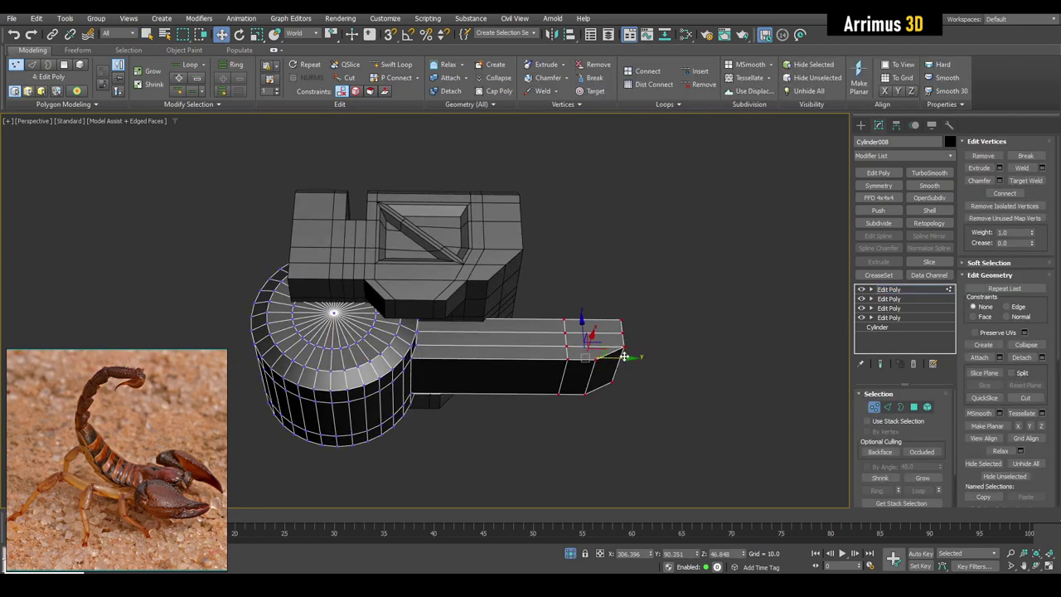
{"action": "left_click_drag", "start_coordinate": [624, 356], "coordinate": [479, 357]}
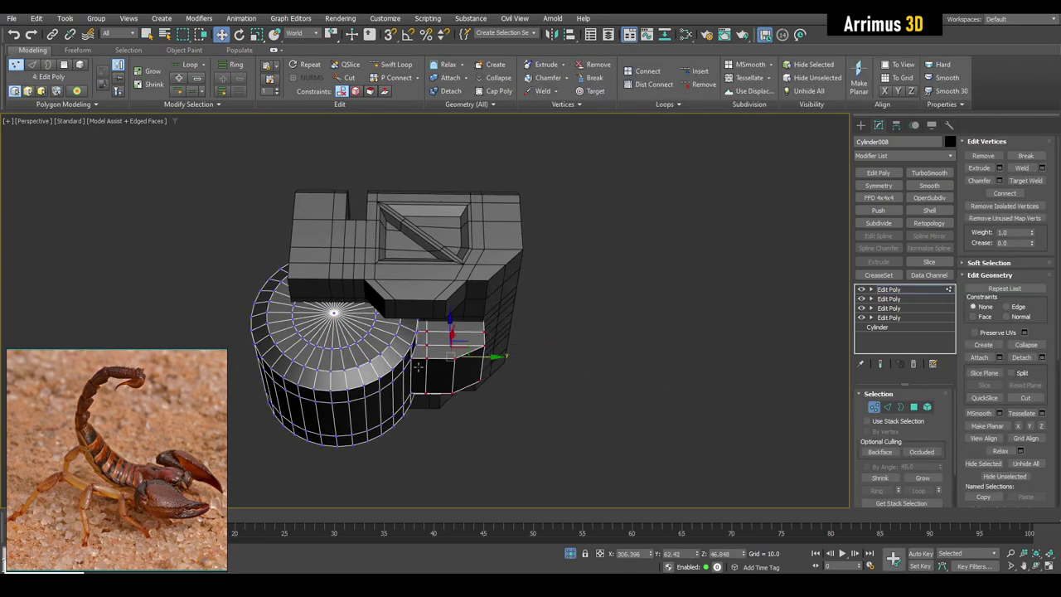
{"action": "key", "text": "2"}
{"action": "scroll", "coordinate": [456, 361], "scroll_direction": "up", "scroll_amount": 3}
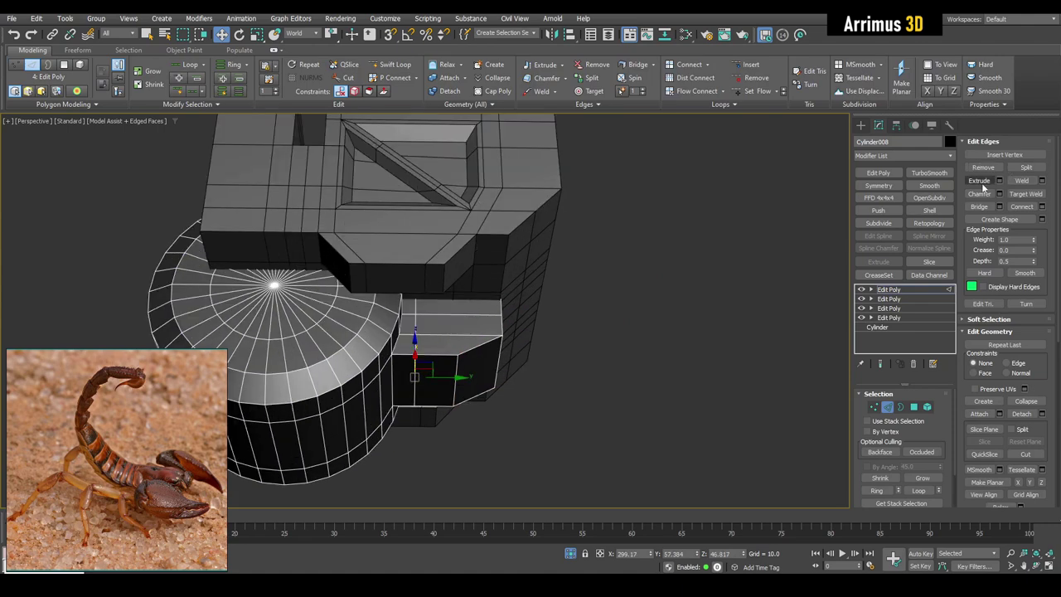
{"action": "left_click", "coordinate": [982, 168]}
{"action": "middle_click_drag", "start_coordinate": [506, 285], "coordinate": [523, 290]}
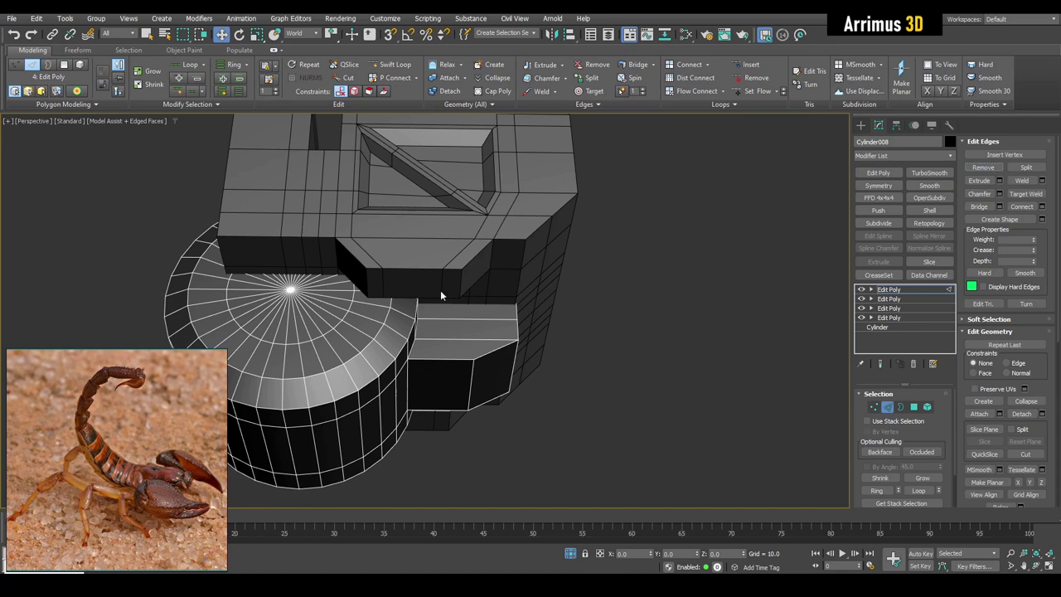
Slide the stub's corner vertices into shape and add another Edit Poly modifier.
{"action": "key", "text": "1"}
{"action": "left_click_drag", "start_coordinate": [540, 366], "coordinate": [532, 351]}
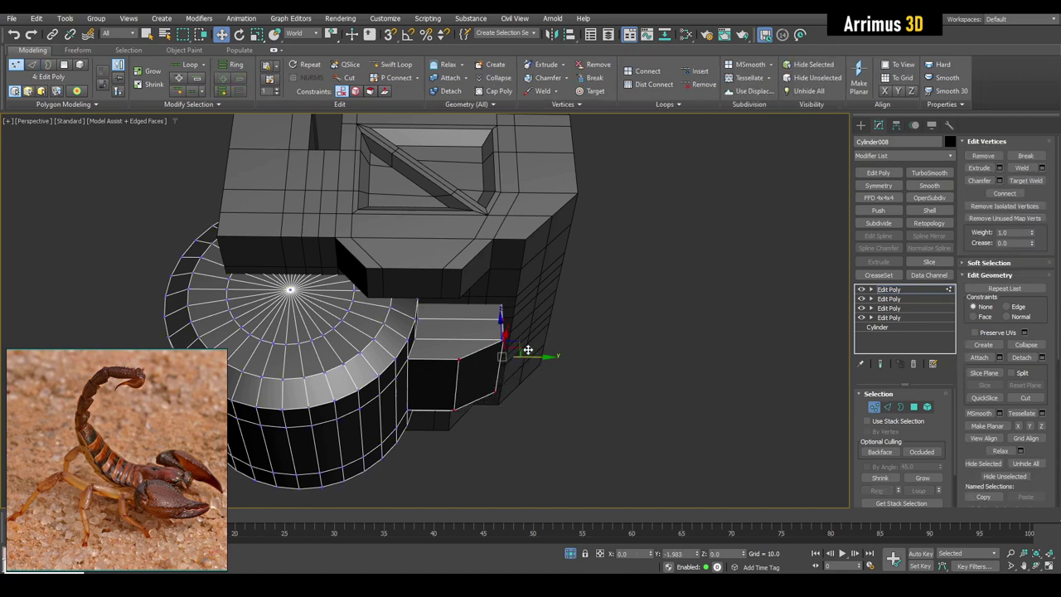
{"action": "scroll", "coordinate": [527, 350], "scroll_direction": "down", "scroll_amount": 3}
{"action": "key", "text": "1"}
{"action": "mouse_move", "coordinate": [522, 348]}
{"action": "middle_mouse_down", "text": "alt"}
{"action": "mouse_move", "coordinate": [475, 338]}
{"action": "mouse_move", "coordinate": [485, 375]}
{"action": "middle_mouse_up", "text": "alt"}
{"action": "left_click", "coordinate": [878, 173]}
{"action": "key", "text": "1"}
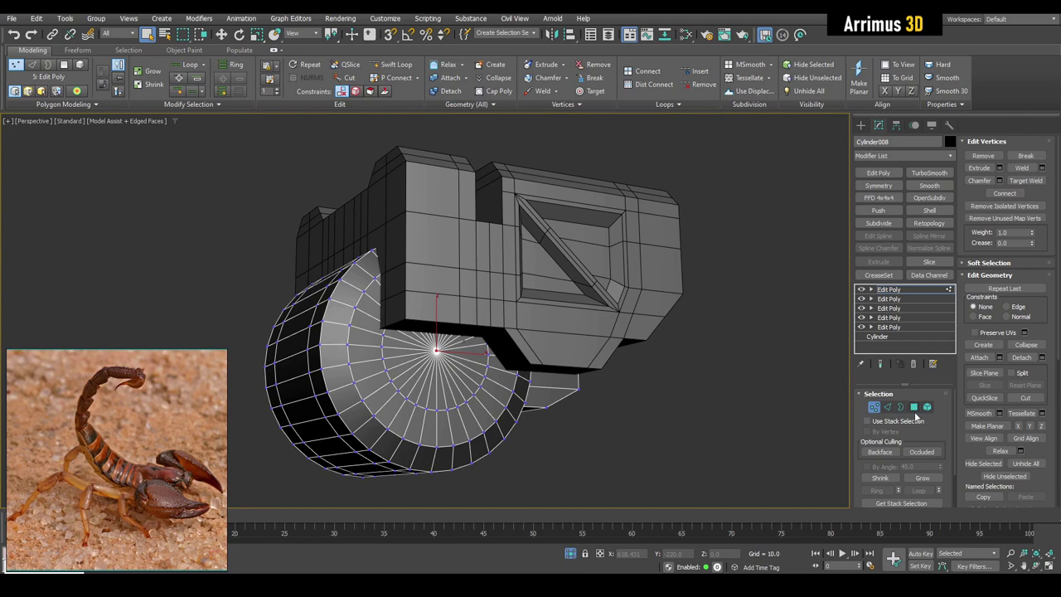
Select the red half-disc cap polygons and inspect them with see-through display.
{"action": "left_click", "coordinate": [914, 407]}
{"action": "left_click", "coordinate": [414, 390]}
{"action": "scroll", "coordinate": [464, 348], "scroll_direction": "up", "scroll_amount": 3}
{"action": "middle_click_drag", "start_coordinate": [498, 331], "coordinate": [542, 277], "text": "alt"}
{"action": "key", "text": "w"}
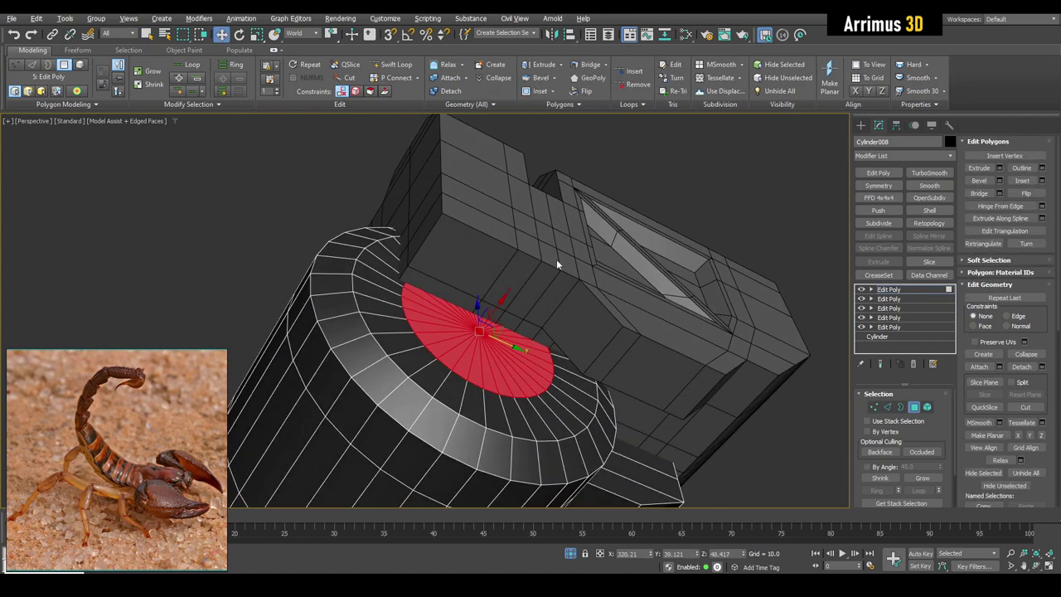
{"action": "scroll", "coordinate": [471, 328], "scroll_direction": "up", "scroll_amount": 3}
{"action": "middle_click_drag", "start_coordinate": [434, 346], "coordinate": [434, 346], "text": "alt"}
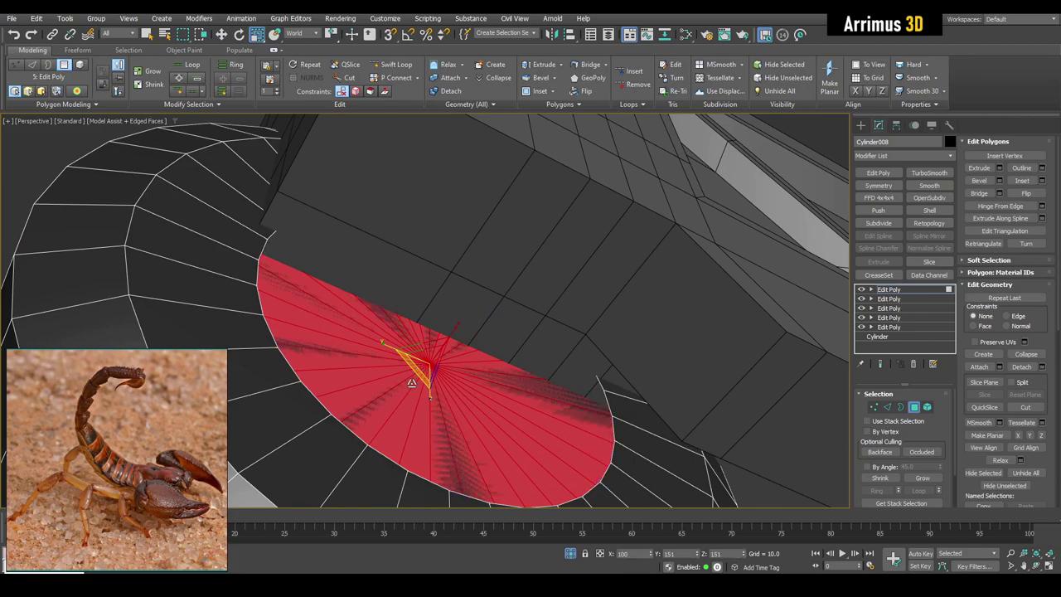
{"action": "middle_click_drag", "start_coordinate": [431, 377], "coordinate": [459, 342], "text": "alt"}
{"action": "key", "text": "alt+x"}
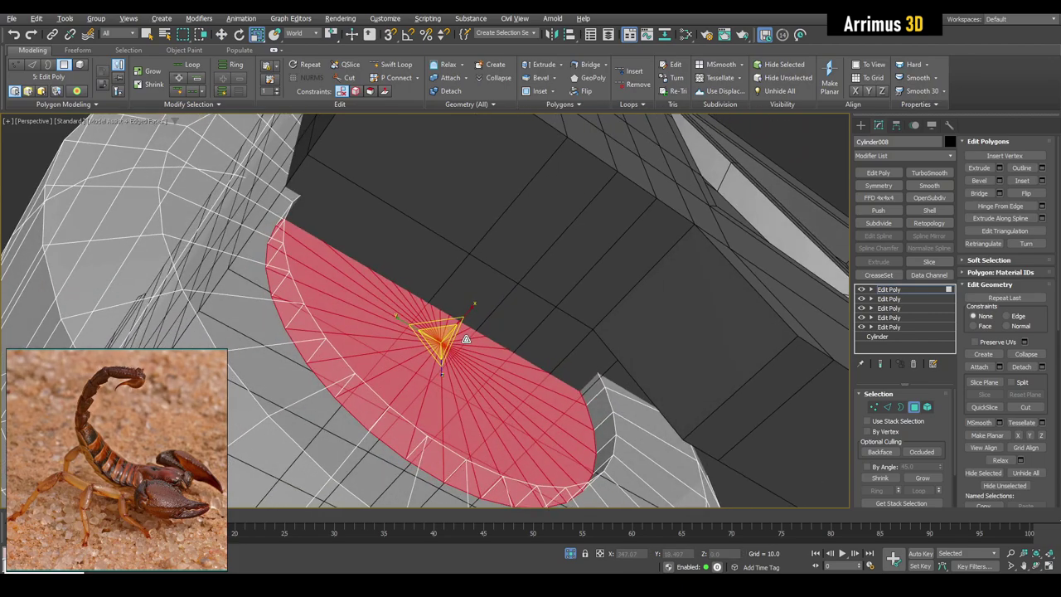
{"action": "scroll", "coordinate": [464, 342], "scroll_direction": "down", "scroll_amount": 5}
{"action": "scroll", "coordinate": [478, 342], "scroll_direction": "up", "scroll_amount": 4}
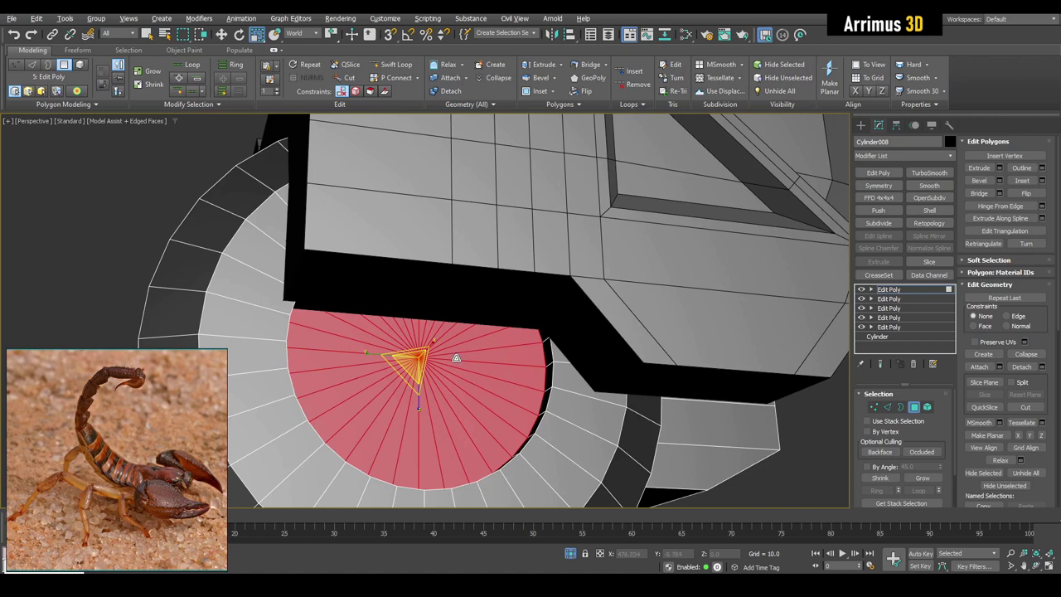
Tilt the cap with Rotate, shrink it with Scale, and leave polygon editing.
{"action": "key", "text": "w"}
{"action": "middle_click_drag", "start_coordinate": [412, 358], "coordinate": [432, 340], "text": "alt"}
{"action": "key", "text": "alt+x"}
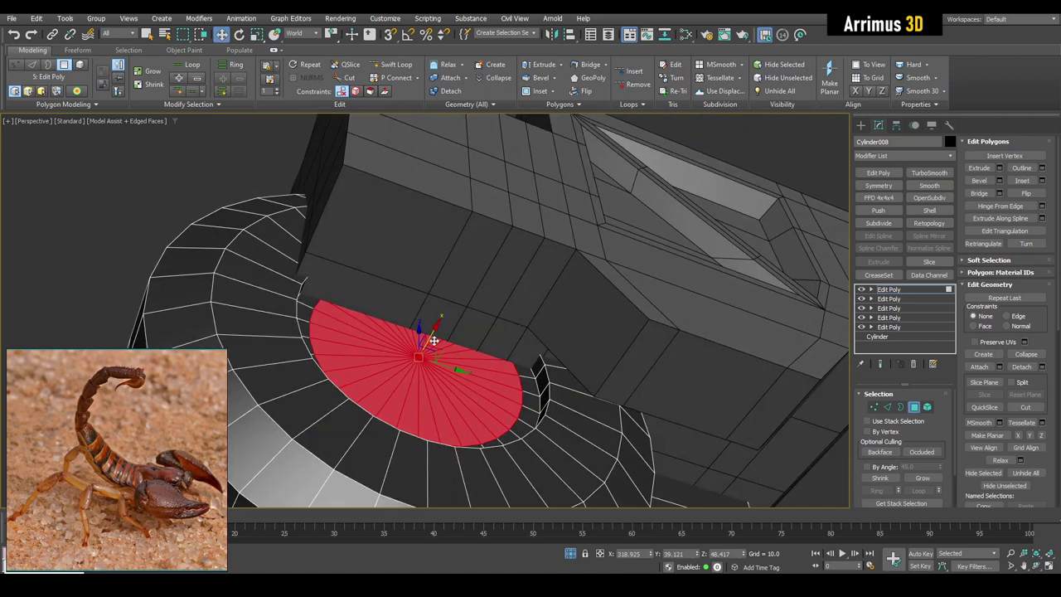
{"action": "key", "text": "e"}
{"action": "left_click_drag", "start_coordinate": [436, 335], "coordinate": [426, 332]}
{"action": "key", "text": "w"}
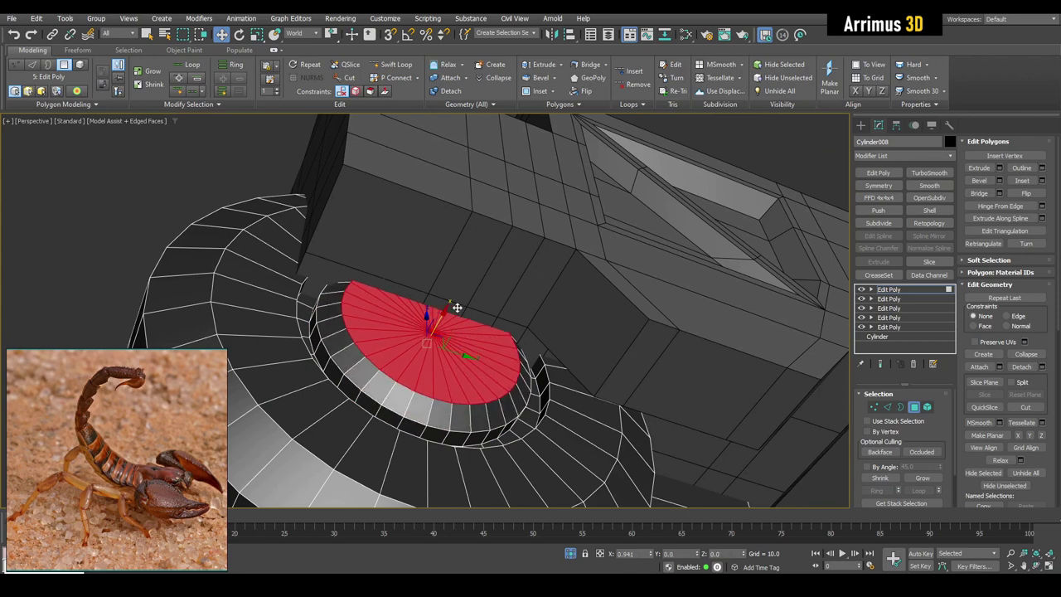
{"action": "scroll", "coordinate": [396, 348], "scroll_direction": "up", "scroll_amount": 5}
{"action": "key", "text": "r"}
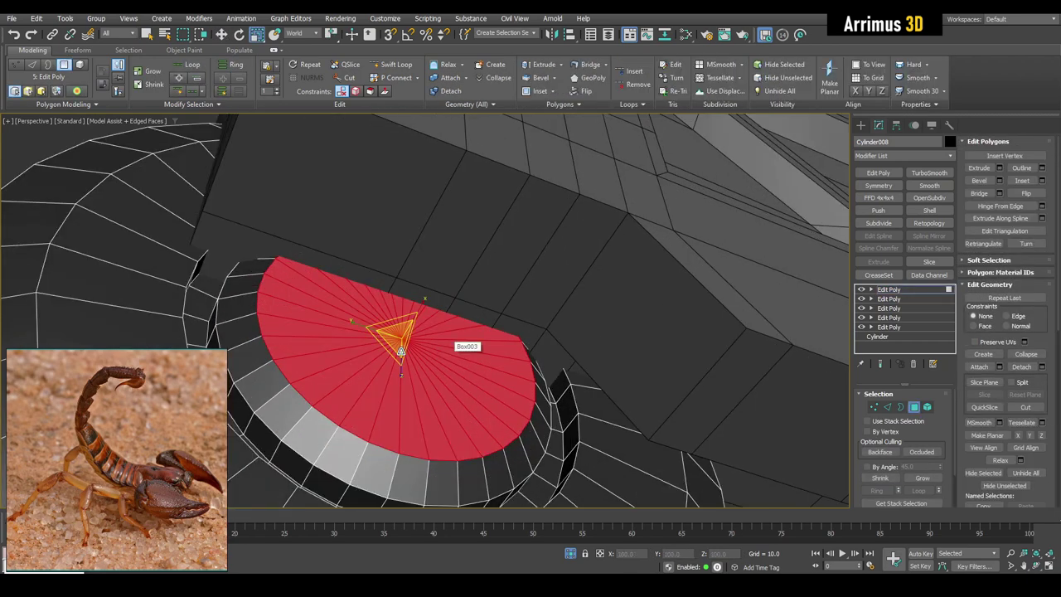
{"action": "left_click_drag", "start_coordinate": [394, 340], "coordinate": [389, 331]}
{"action": "key", "text": "4"}
{"action": "scroll", "coordinate": [447, 331], "scroll_direction": "down", "scroll_amount": 5}
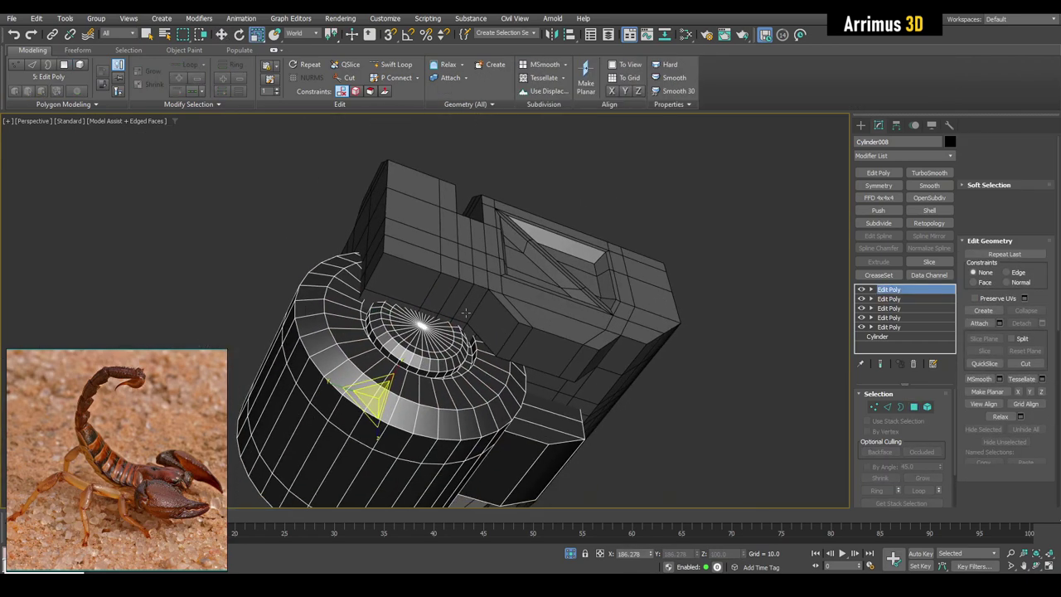
Add a Symmetry modifier to the cylinder with the mirror flipped along Z.
{"action": "mouse_move", "coordinate": [447, 332]}
{"action": "middle_mouse_down", "text": "alt"}
{"action": "mouse_move", "coordinate": [495, 345]}
{"action": "mouse_move", "coordinate": [636, 326]}
{"action": "middle_mouse_up", "text": "alt"}
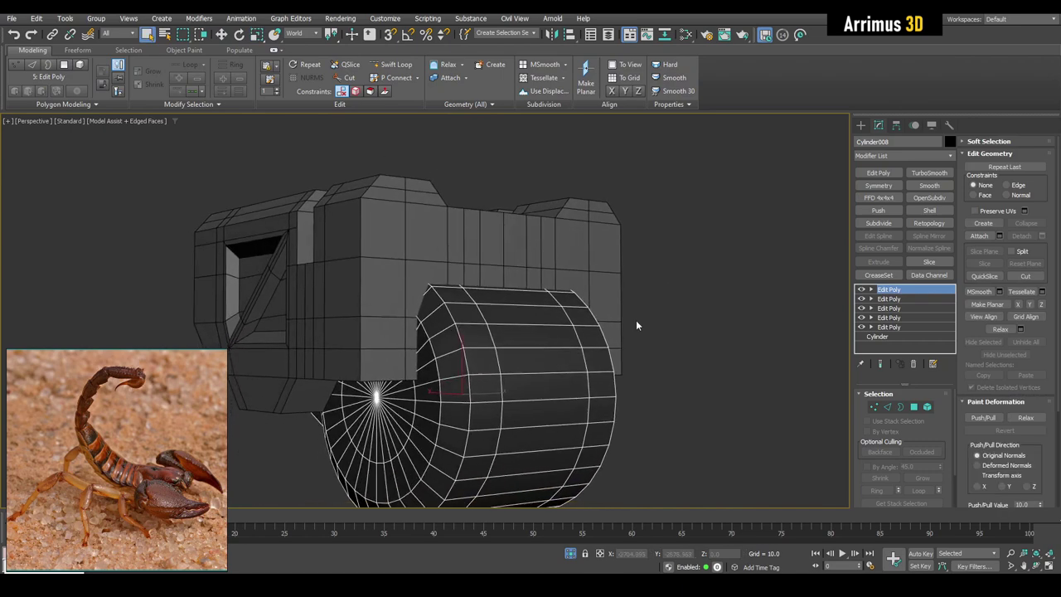
{"action": "left_click", "coordinate": [878, 186]}
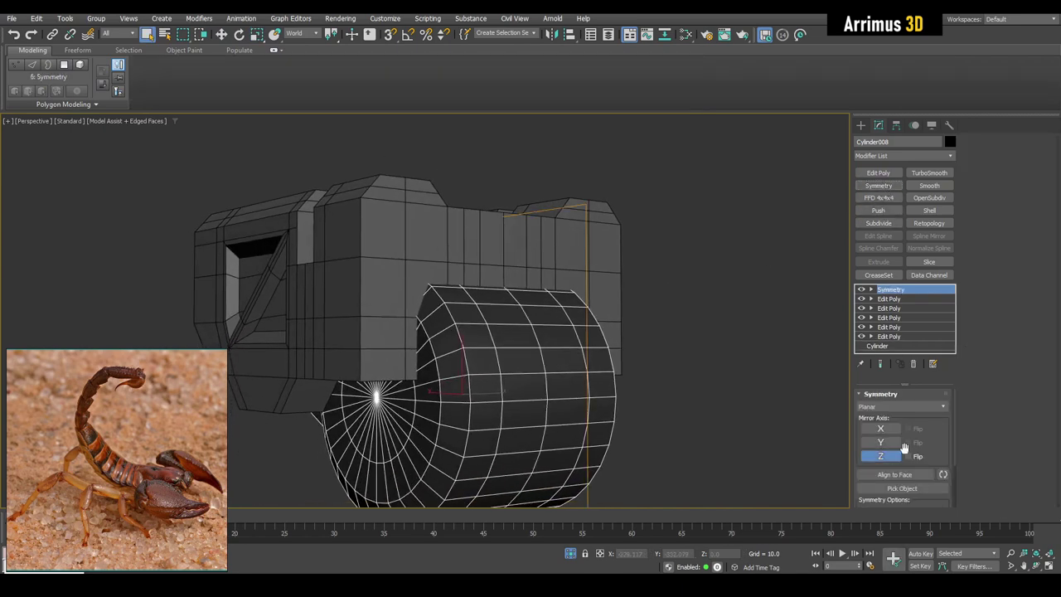
{"action": "left_click", "coordinate": [909, 456]}
{"action": "mouse_move", "coordinate": [707, 389]}
{"action": "middle_mouse_down", "text": "alt"}
{"action": "mouse_move", "coordinate": [726, 445]}
{"action": "mouse_move", "coordinate": [580, 379]}
{"action": "mouse_move", "coordinate": [525, 318]}
{"action": "middle_mouse_up", "text": "alt"}
{"action": "left_click", "coordinate": [727, 445]}
{"action": "key", "text": "F4"}
Slide the box to the right along X.
{"action": "left_click", "coordinate": [526, 319]}
{"action": "key", "text": "F4"}
{"action": "key", "text": "w"}
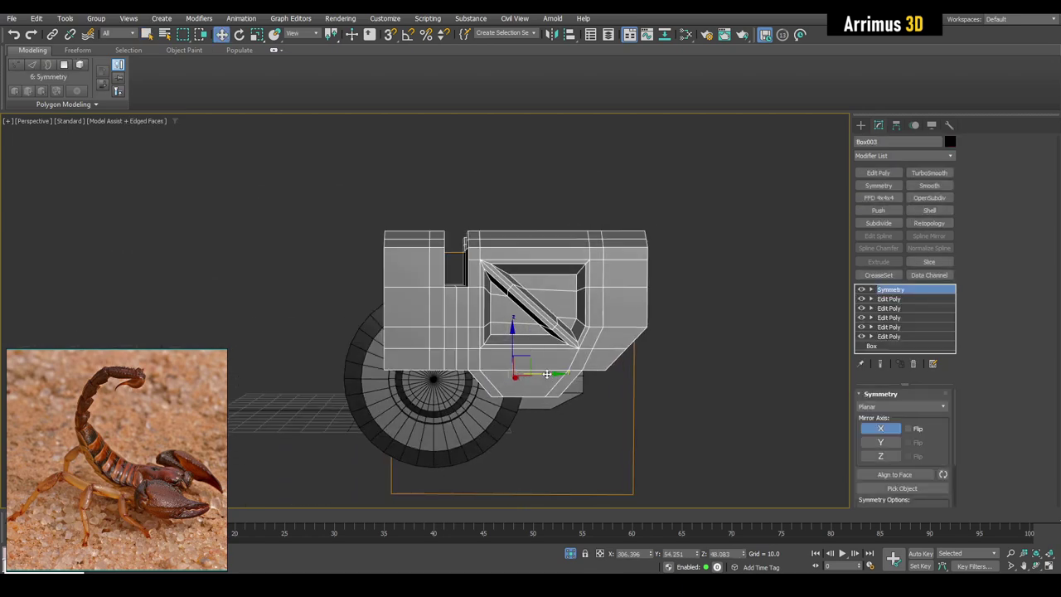
{"action": "left_click_drag", "start_coordinate": [543, 374], "coordinate": [587, 376]}
{"action": "middle_click_drag", "start_coordinate": [587, 376], "coordinate": [539, 331], "text": "alt"}
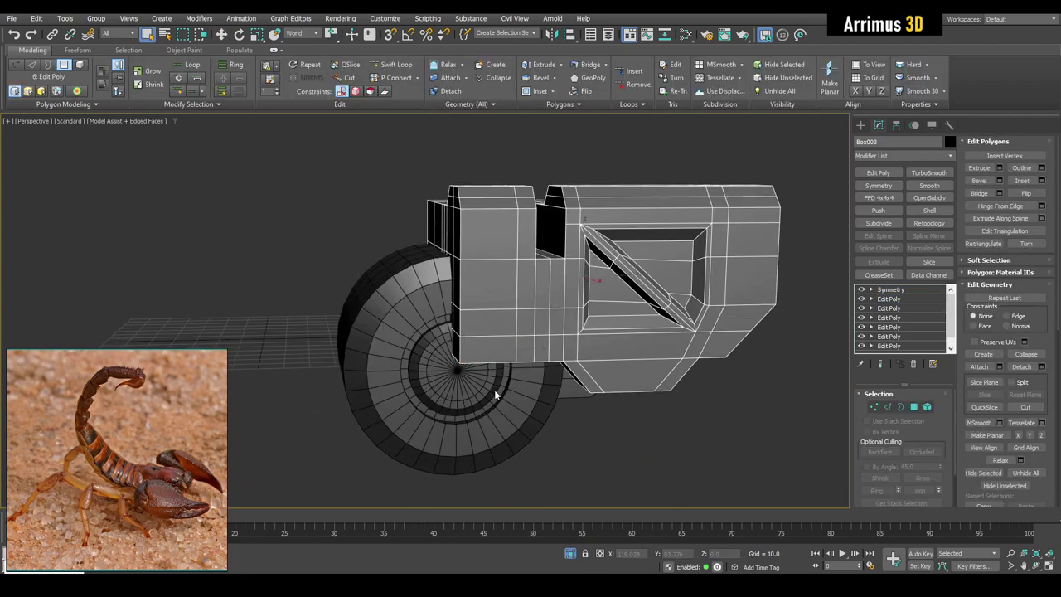
Switch the box to its base Edit Poly in vertex mode, viewed from the front.
{"action": "left_click", "coordinate": [431, 381]}
{"action": "mouse_move", "coordinate": [431, 381]}
{"action": "middle_mouse_down", "text": "alt"}
{"action": "mouse_move", "coordinate": [527, 288]}
{"action": "mouse_move", "coordinate": [569, 314]}
{"action": "middle_mouse_up", "text": "alt"}
{"action": "left_click", "coordinate": [527, 287]}
{"action": "left_click", "coordinate": [907, 300]}
{"action": "key", "text": "1"}
{"action": "scroll", "coordinate": [525, 299], "scroll_direction": "up", "scroll_amount": 3}
{"action": "middle_click_drag", "start_coordinate": [526, 299], "coordinate": [476, 310], "text": "alt"}
Pick the vertex on the box's left edge using see-through display.
{"action": "key", "text": "w"}
{"action": "scroll", "coordinate": [497, 305], "scroll_direction": "up", "scroll_amount": 3}
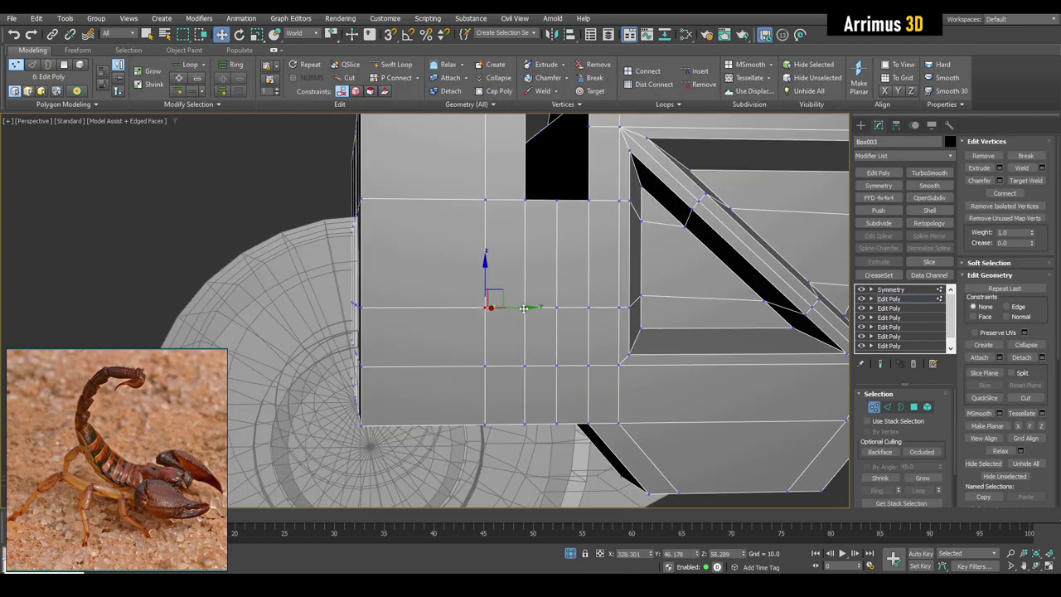
{"action": "key", "text": "alt+x"}
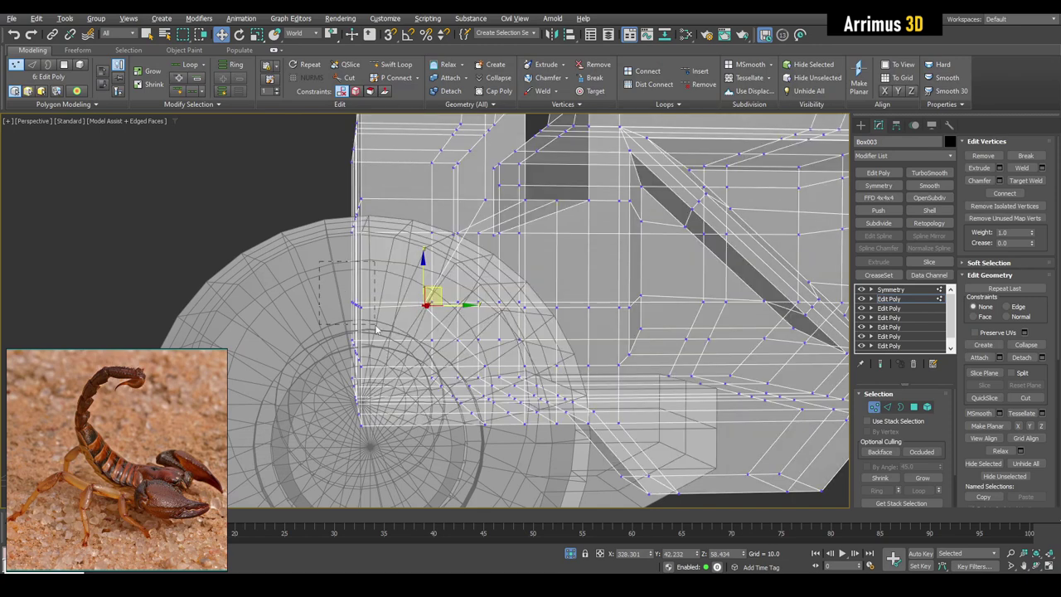
{"action": "left_click", "coordinate": [357, 305]}
{"action": "key", "text": "alt+x"}
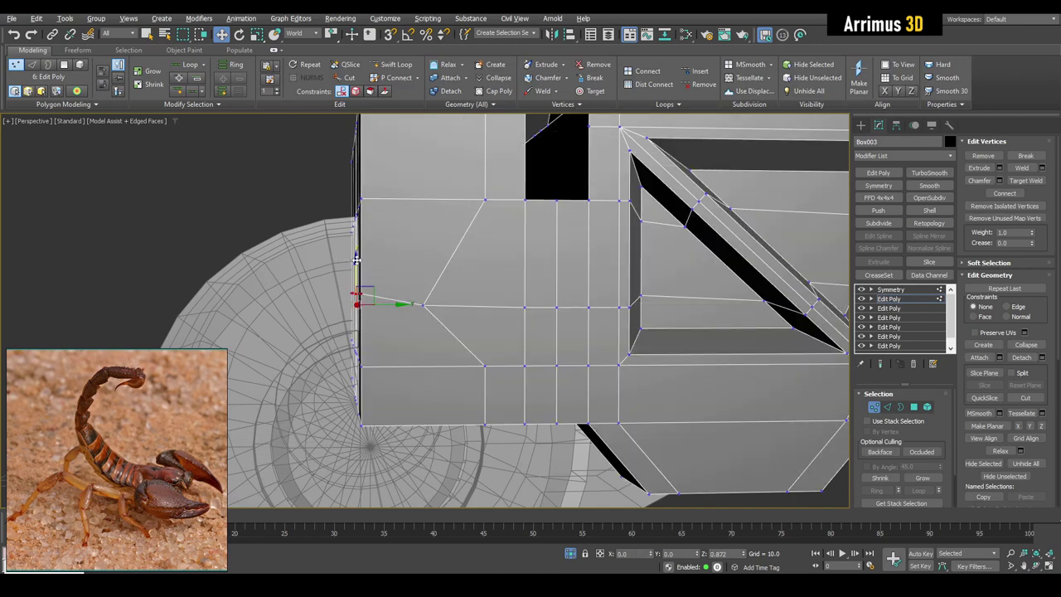
{"action": "middle_click_drag", "start_coordinate": [487, 268], "coordinate": [529, 231]}
Select and inspect the box's lower-left face in Polygon mode.
{"action": "key", "text": "4"}
{"action": "left_click", "coordinate": [460, 335]}
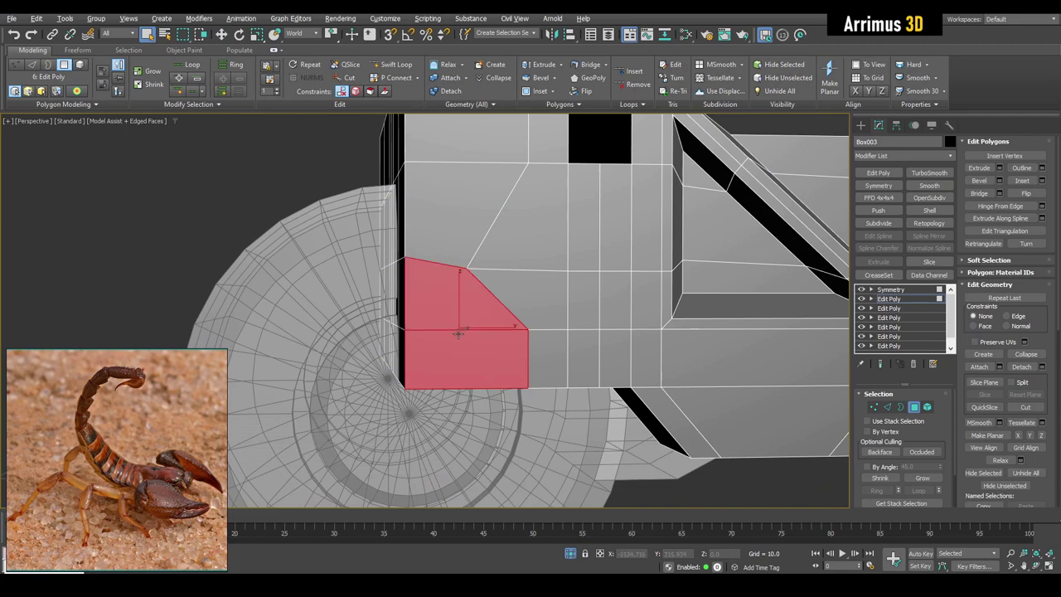
{"action": "mouse_move", "coordinate": [459, 335]}
{"action": "middle_mouse_down", "text": "alt"}
{"action": "mouse_move", "coordinate": [546, 288]}
{"action": "mouse_move", "coordinate": [497, 311]}
{"action": "middle_mouse_up", "text": "alt"}
{"action": "left_click", "coordinate": [282, 344]}
{"action": "mouse_move", "coordinate": [331, 348]}
{"action": "middle_mouse_down", "text": "alt"}
{"action": "mouse_move", "coordinate": [535, 308]}
{"action": "mouse_move", "coordinate": [531, 281]}
{"action": "middle_mouse_up", "text": "alt"}
{"action": "scroll", "coordinate": [525, 260], "scroll_direction": "up", "scroll_amount": 2}
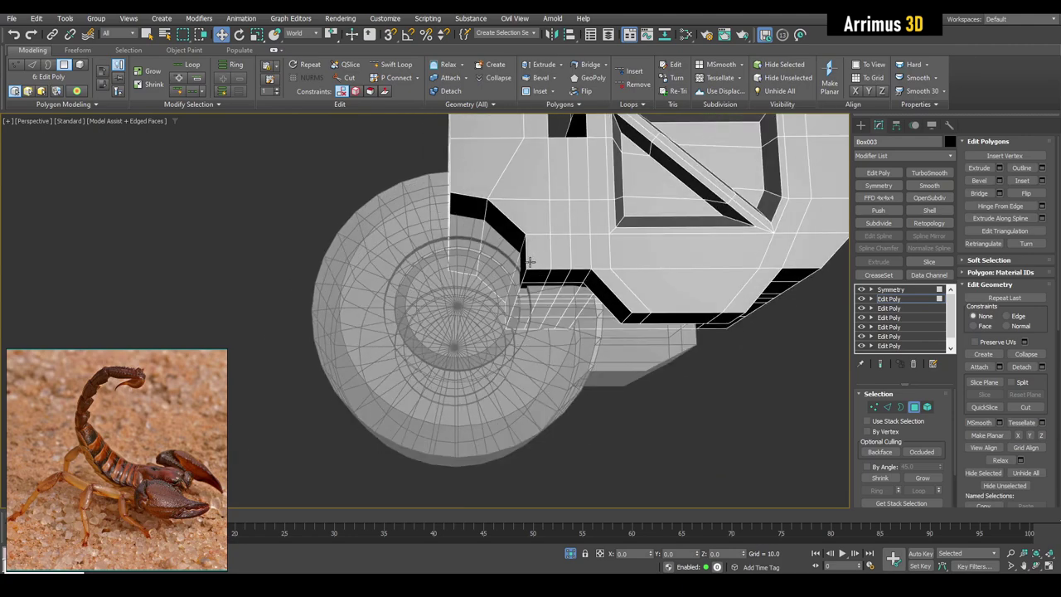
{"action": "scroll", "coordinate": [527, 262], "scroll_direction": "up", "scroll_amount": 2}
Move the angled face beside the wheel so the corner slants inward.
{"action": "left_click", "coordinate": [494, 247]}
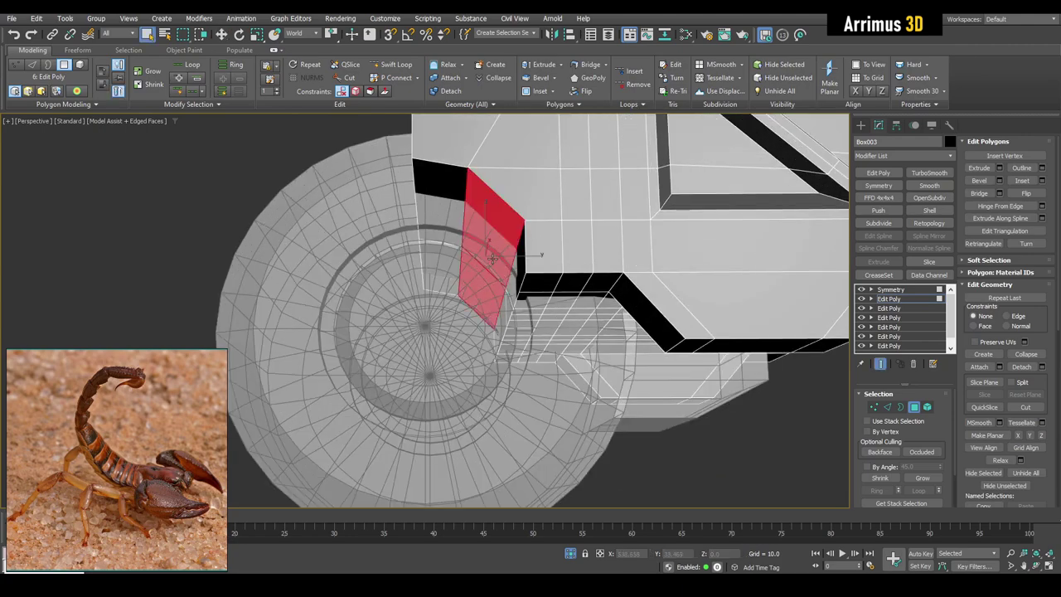
{"action": "key", "text": "w"}
{"action": "mouse_move", "coordinate": [496, 249]}
{"action": "middle_mouse_down", "text": "alt"}
{"action": "mouse_move", "coordinate": [523, 286]}
{"action": "mouse_move", "coordinate": [527, 273]}
{"action": "mouse_move", "coordinate": [511, 275]}
{"action": "middle_mouse_up", "text": "alt"}
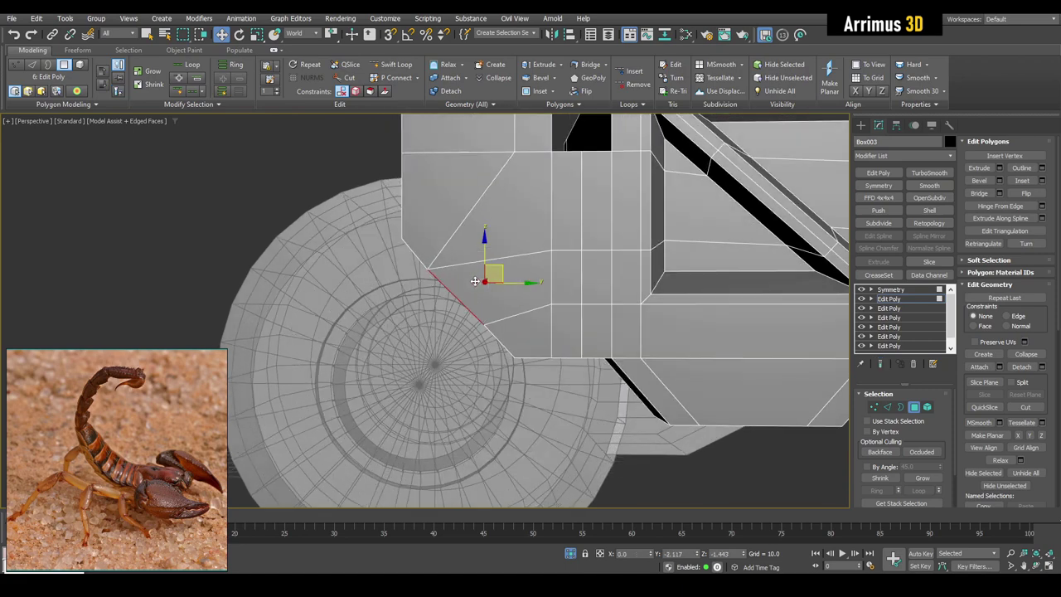
{"action": "scroll", "coordinate": [476, 281], "scroll_direction": "down", "scroll_amount": 3}
{"action": "key", "text": "q"}
{"action": "mouse_move", "coordinate": [476, 286]}
{"action": "middle_mouse_down", "text": "alt"}
{"action": "mouse_move", "coordinate": [544, 391]}
{"action": "mouse_move", "coordinate": [628, 314]}
{"action": "mouse_move", "coordinate": [634, 350]}
{"action": "mouse_move", "coordinate": [598, 351]}
{"action": "mouse_move", "coordinate": [558, 315]}
{"action": "mouse_move", "coordinate": [432, 328]}
{"action": "middle_mouse_up", "text": "alt"}
{"action": "scroll", "coordinate": [545, 392], "scroll_direction": "down", "scroll_amount": 2}
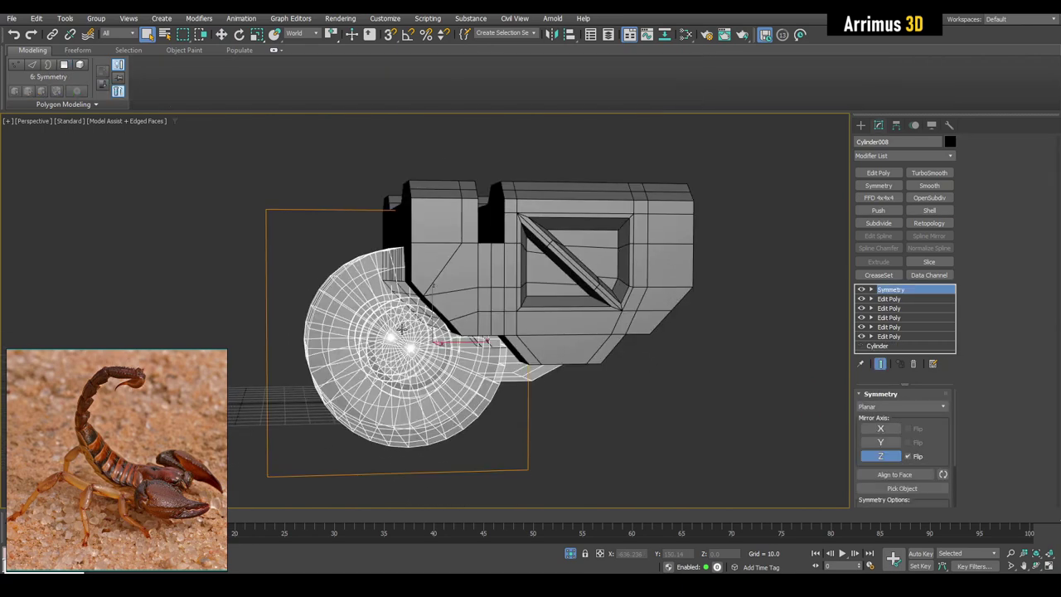
Align the Symmetry mirror so the cylinder forms one disc, then select the box.
{"action": "left_click_drag", "start_coordinate": [401, 329], "coordinate": [513, 325]}
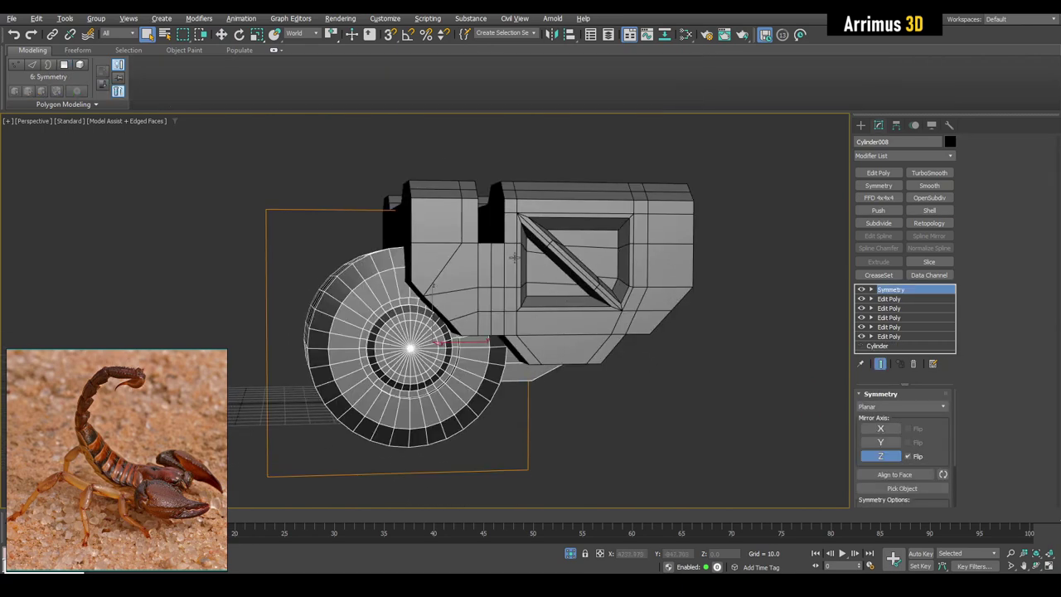
{"action": "left_click", "coordinate": [540, 303]}
{"action": "scroll", "coordinate": [604, 249], "scroll_direction": "down", "scroll_amount": 3}
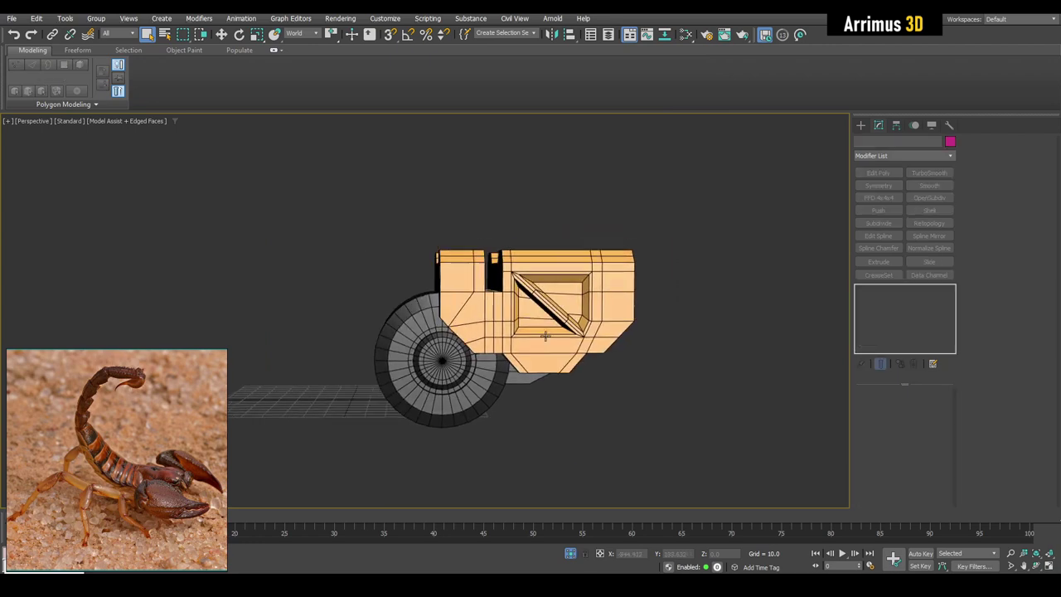
{"action": "middle_click_drag", "start_coordinate": [604, 250], "coordinate": [548, 345], "text": "alt"}
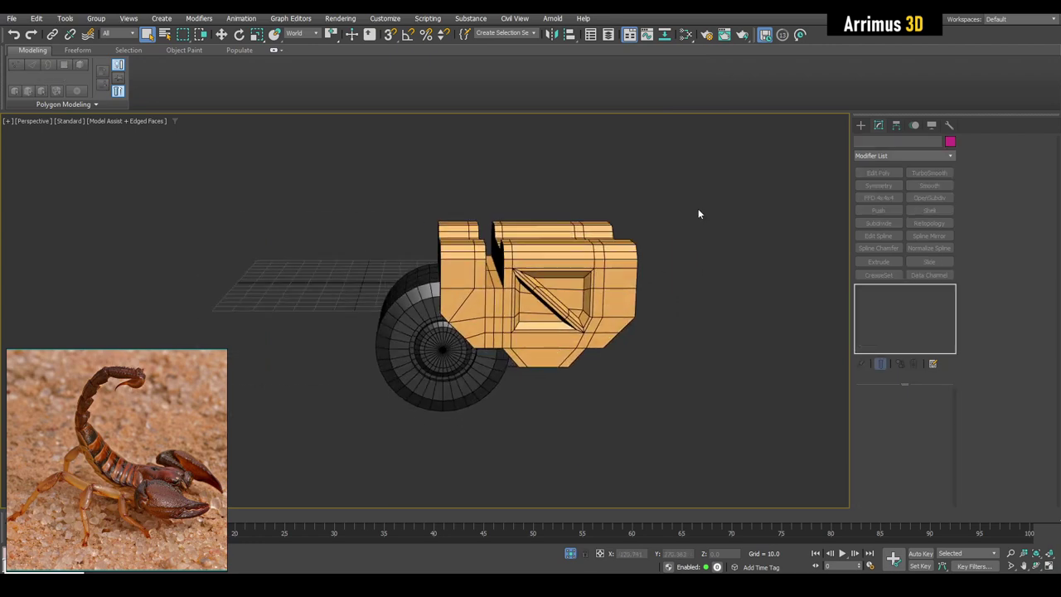
Select the box and cylinder together and exit isolation to view the full robot.
{"action": "key", "text": "ctrl+a"}
{"action": "key", "text": "alt+q"}
{"action": "key", "text": "w"}
{"action": "mouse_move", "coordinate": [698, 213]}
{"action": "middle_mouse_down", "text": "alt"}
{"action": "mouse_move", "coordinate": [513, 312]}
{"action": "mouse_move", "coordinate": [571, 299]}
{"action": "mouse_move", "coordinate": [572, 348]}
{"action": "middle_mouse_up", "text": "alt"}
{"action": "scroll", "coordinate": [513, 312], "scroll_direction": "down", "scroll_amount": 3}
{"action": "key", "text": "q"}
Shift-move the box-and-wheel part up and to the right as an Instance copy.
{"action": "left_click", "coordinate": [434, 338]}
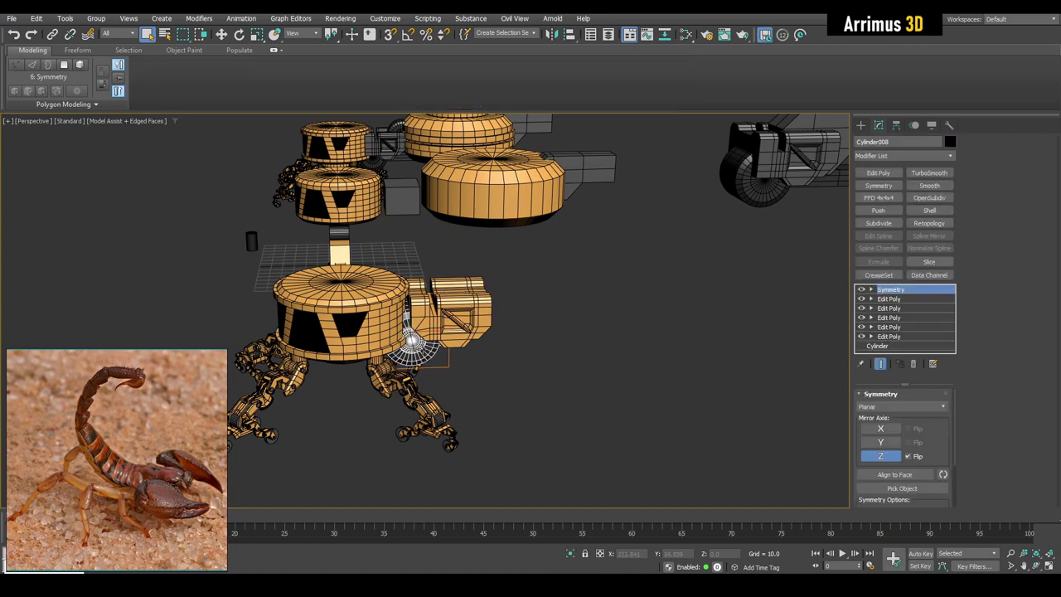
{"action": "key", "text": "w"}
{"action": "middle_click_drag", "start_coordinate": [439, 322], "coordinate": [444, 296], "text": "alt"}
{"action": "scroll", "coordinate": [479, 335], "scroll_direction": "up", "scroll_amount": 2}
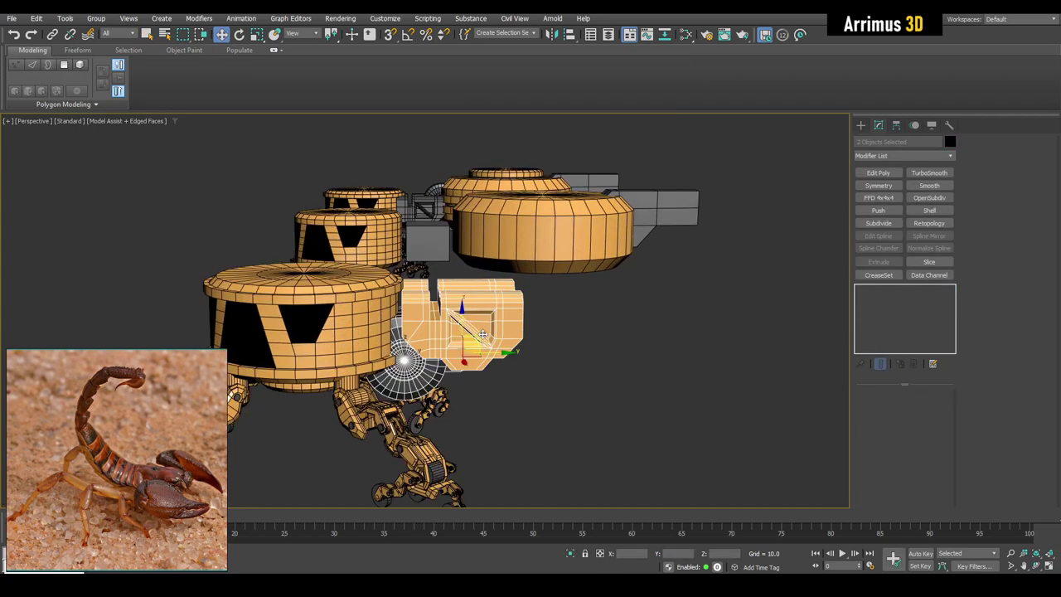
{"action": "left_click_drag", "start_coordinate": [480, 334], "coordinate": [592, 273], "text": "shift"}
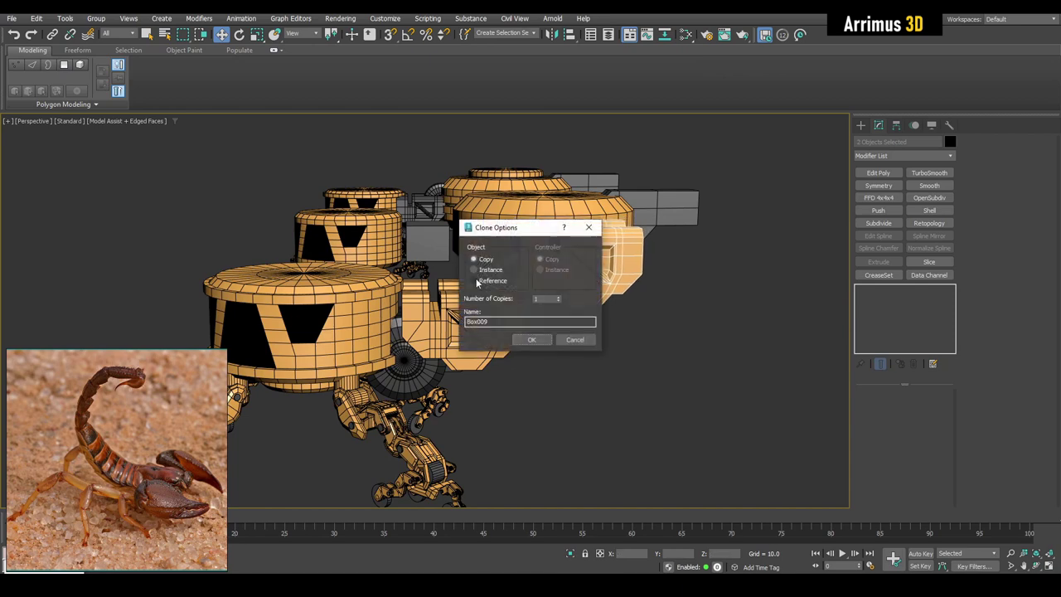
{"action": "left_click", "coordinate": [539, 340]}
{"action": "scroll", "coordinate": [555, 346], "scroll_direction": "up", "scroll_amount": 3}
{"action": "middle_click_drag", "start_coordinate": [561, 348], "coordinate": [543, 191]}
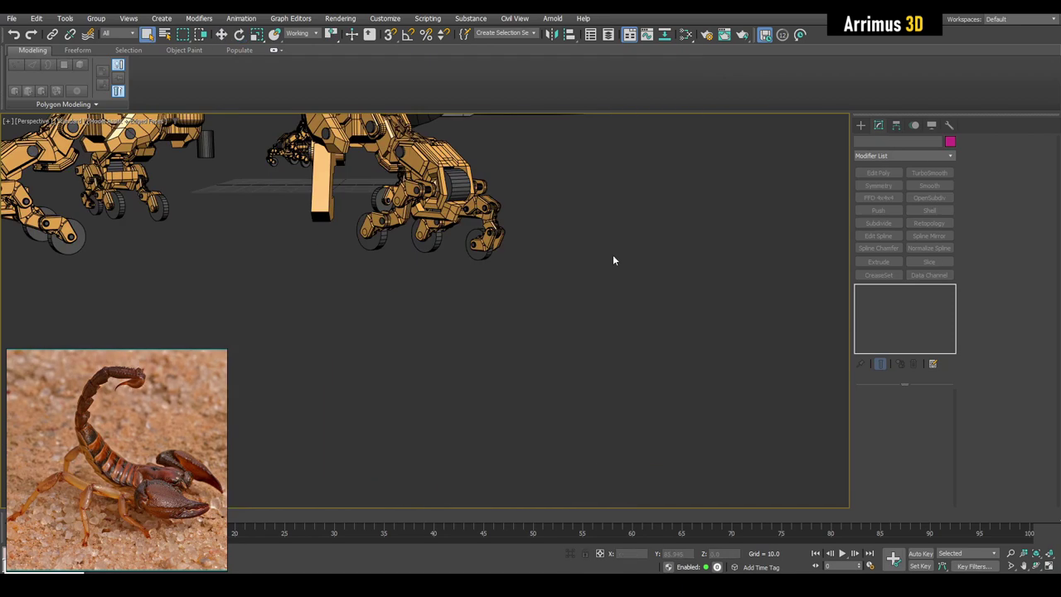
Link the original box to the copy Box009 with Select and Link.
{"action": "left_click", "coordinate": [53, 34]}
{"action": "middle_click_drag", "start_coordinate": [464, 190], "coordinate": [464, 332]}
{"action": "scroll", "coordinate": [461, 319], "scroll_direction": "up", "scroll_amount": 3}
{"action": "left_click", "coordinate": [462, 319]}
{"action": "left_click_drag", "start_coordinate": [662, 171], "coordinate": [600, 180]}
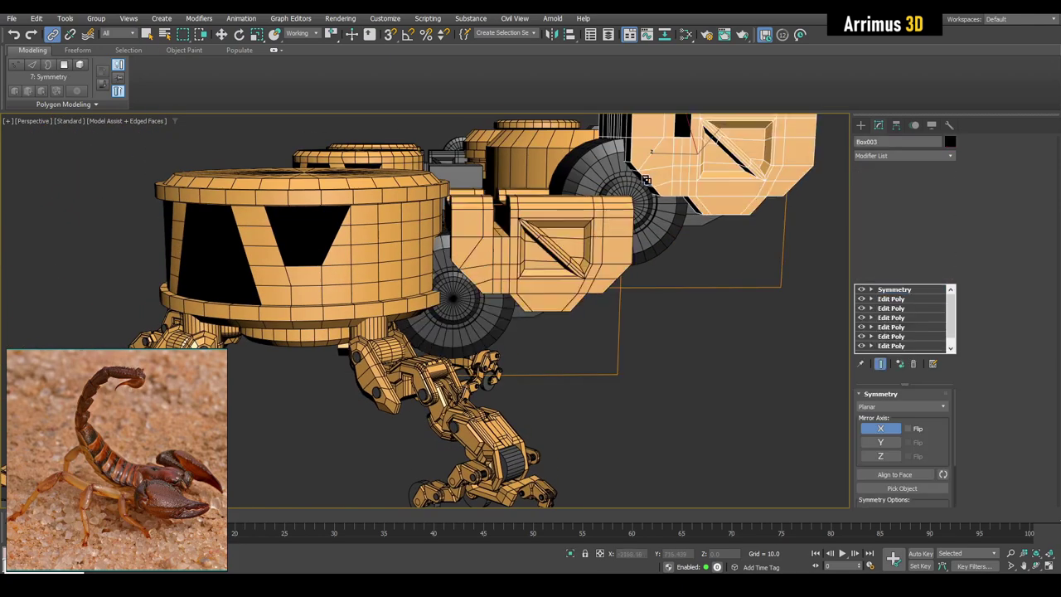
Select the copied part's cylinder for rotating.
{"action": "key", "text": "q"}
{"action": "left_click", "coordinate": [606, 172]}
{"action": "key", "text": "e"}
{"action": "middle_click_drag", "start_coordinate": [605, 172], "coordinate": [586, 256], "text": "alt"}
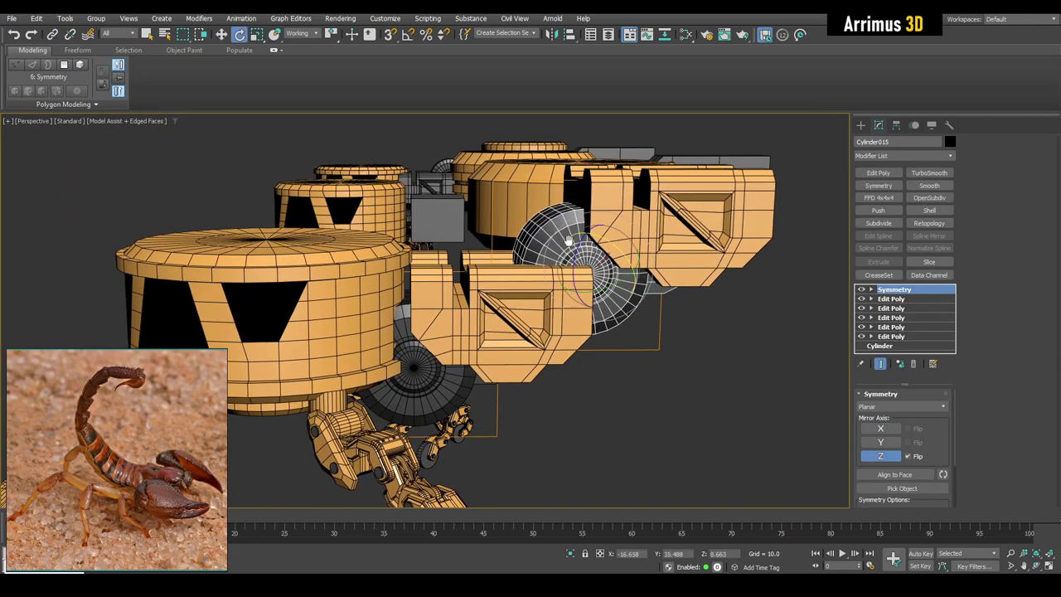
Set rotation to local axes with angle snapping, then close Grid and Snap Settings.
{"action": "key", "text": "F4"}
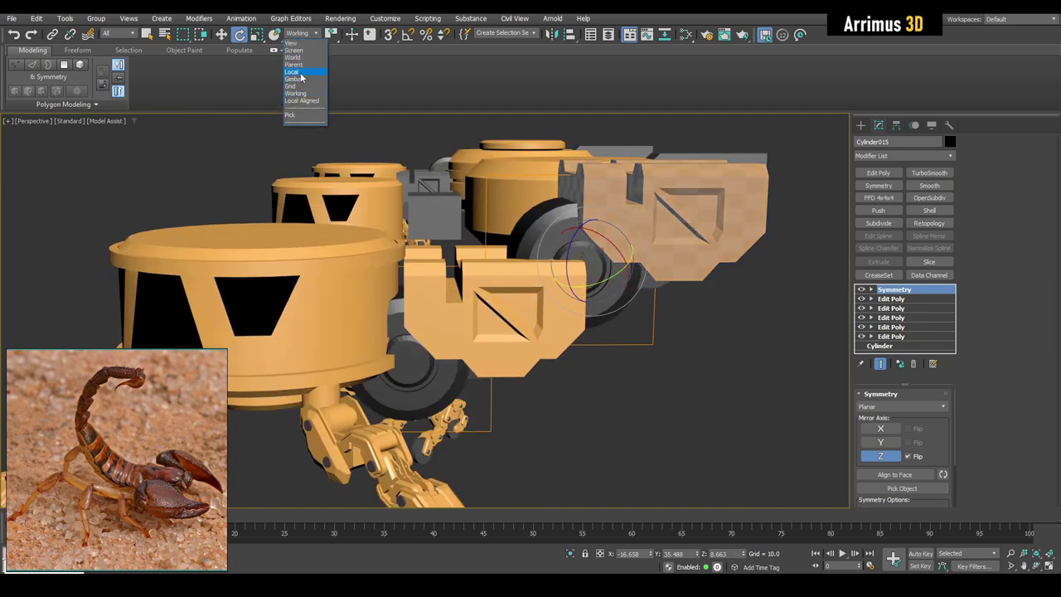
{"action": "left_click", "coordinate": [292, 71]}
{"action": "middle_click_drag", "start_coordinate": [572, 273], "coordinate": [590, 236], "text": "alt"}
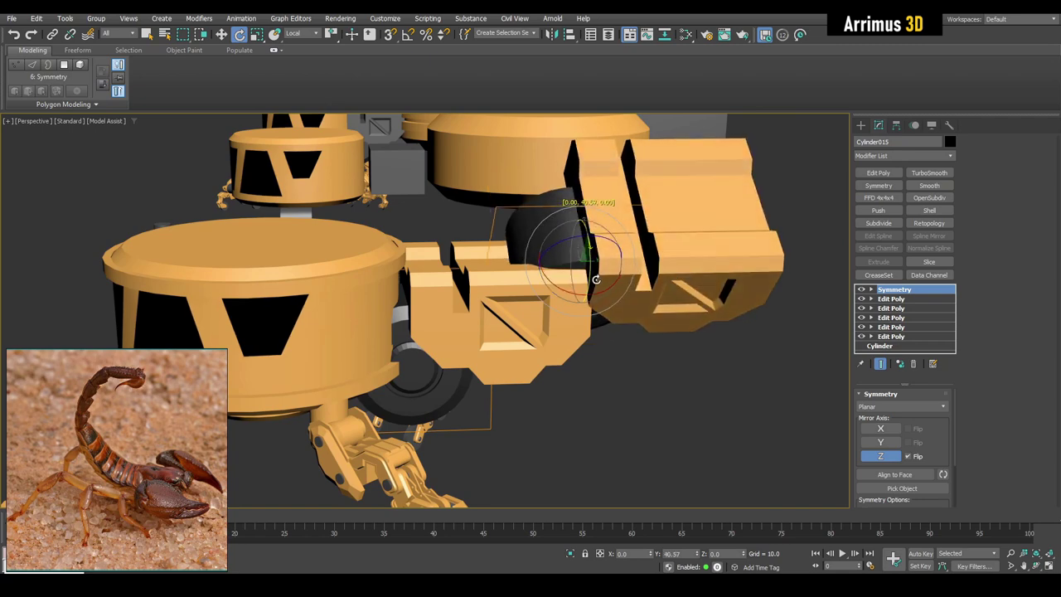
{"action": "mouse_move", "coordinate": [590, 249]}
{"action": "left_mouse_down"}
{"action": "mouse_move", "coordinate": [607, 261]}
{"action": "mouse_move", "coordinate": [569, 260]}
{"action": "left_mouse_up"}
{"action": "key", "text": "a"}
{"action": "key", "text": "ctrl+z"}
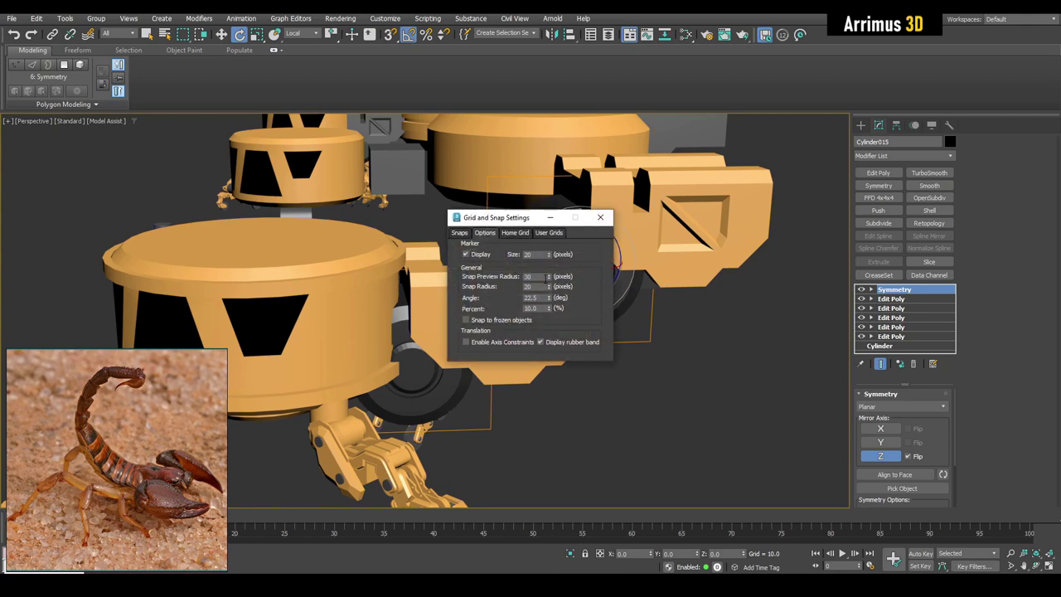
{"action": "left_click", "coordinate": [594, 221]}
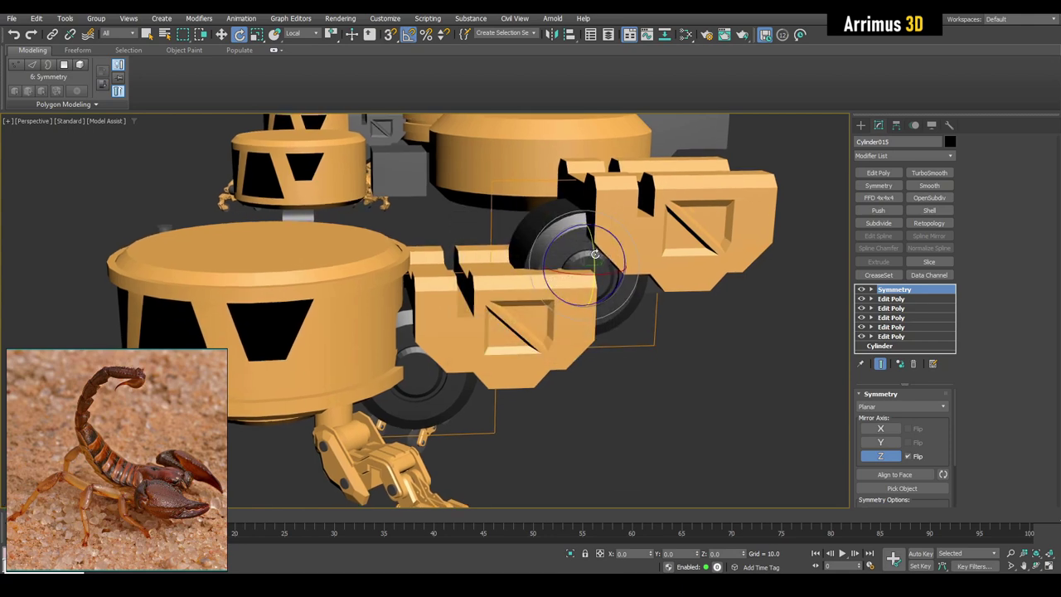
Tilt the bracket 45° around its wheel joint and nudge it slightly up and back.
{"action": "left_click_drag", "start_coordinate": [589, 253], "coordinate": [603, 292]}
{"action": "middle_click_drag", "start_coordinate": [603, 291], "coordinate": [551, 286], "text": "alt"}
{"action": "left_click_drag", "start_coordinate": [581, 255], "coordinate": [573, 249]}
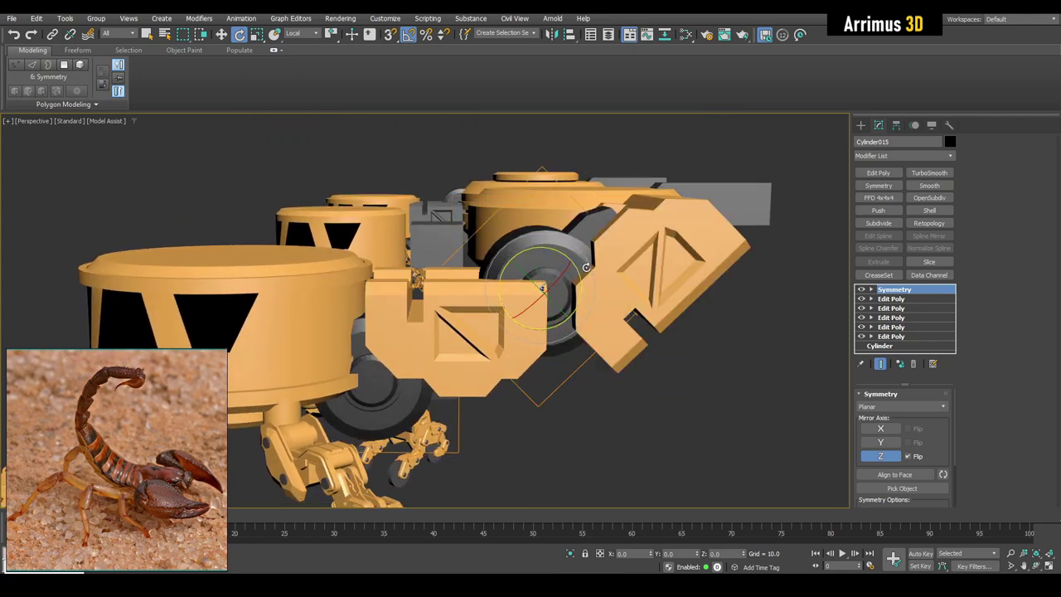
{"action": "scroll", "coordinate": [587, 267], "scroll_direction": "down", "scroll_amount": 3}
{"action": "middle_click_drag", "start_coordinate": [586, 267], "coordinate": [533, 260], "text": "alt"}
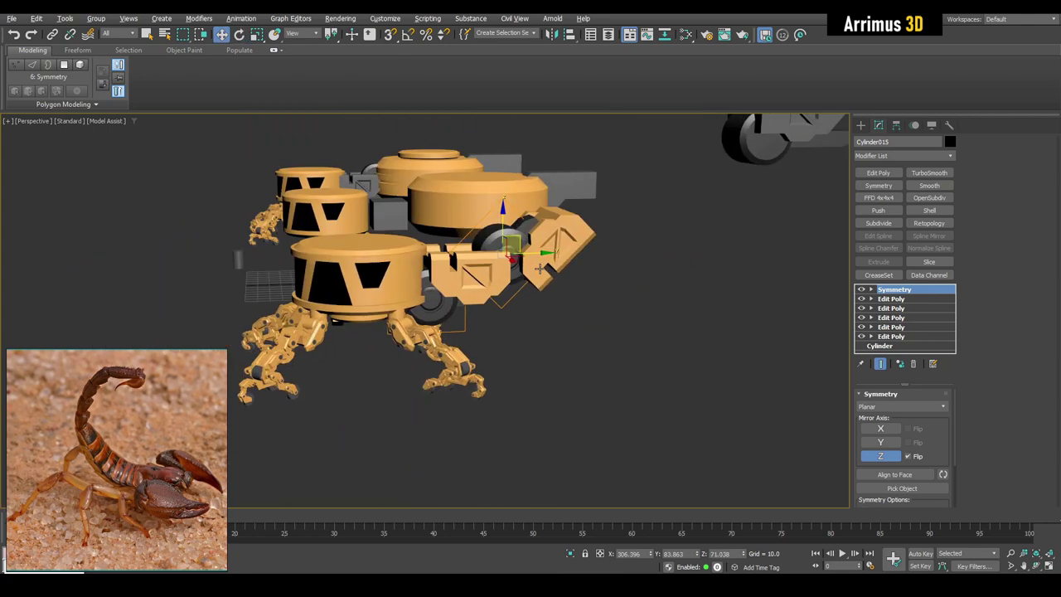
{"action": "scroll", "coordinate": [531, 260], "scroll_direction": "up", "scroll_amount": 3}
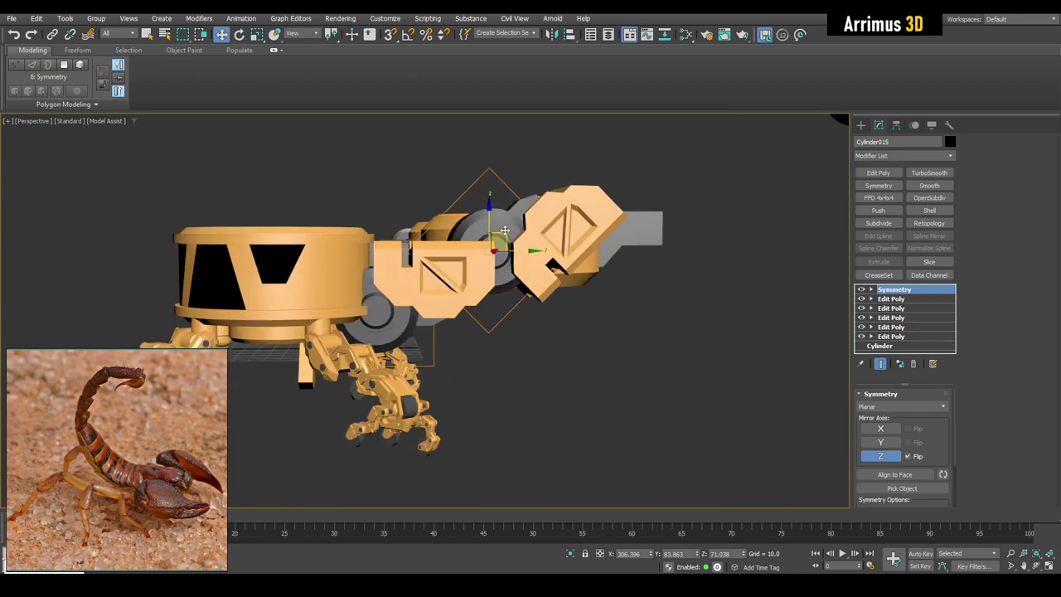
{"action": "left_click_drag", "start_coordinate": [503, 229], "coordinate": [501, 226]}
{"action": "middle_click_drag", "start_coordinate": [501, 226], "coordinate": [514, 303], "text": "alt"}
{"action": "key", "text": "F4"}
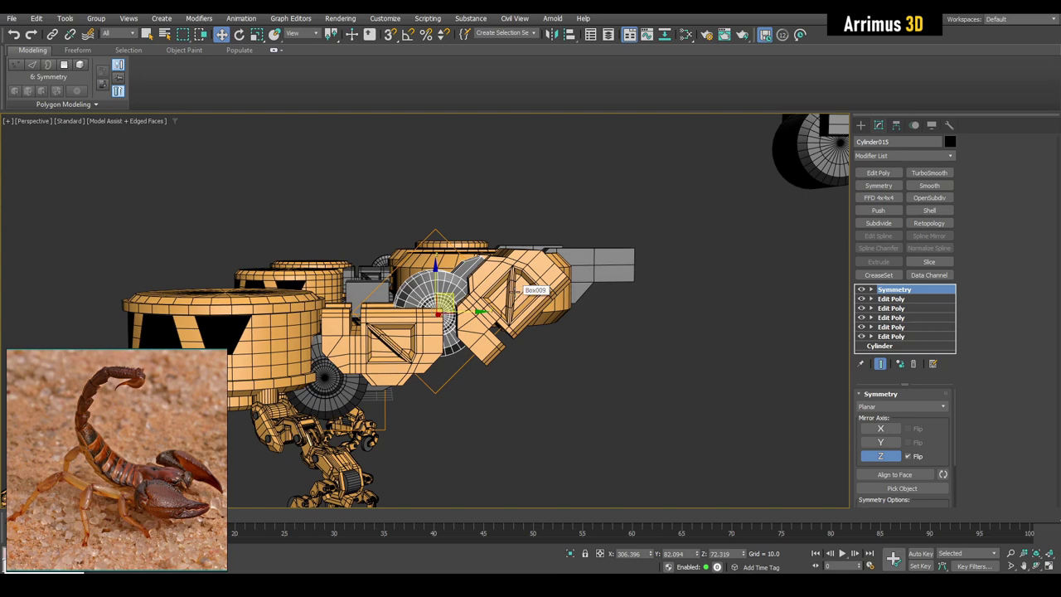
Instance-copy the tail segment with its bracket and rotate the copy about 30° upward.
{"action": "left_click", "coordinate": [513, 283], "text": "ctrl"}
{"action": "left_click_drag", "start_coordinate": [512, 283], "coordinate": [533, 325], "text": "shift"}
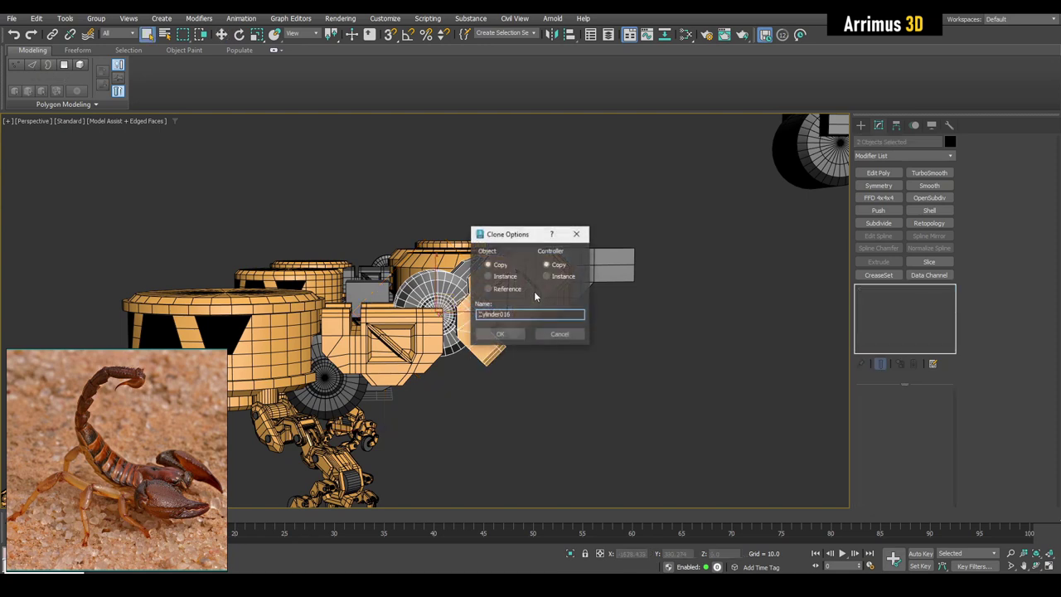
{"action": "left_click", "coordinate": [512, 333]}
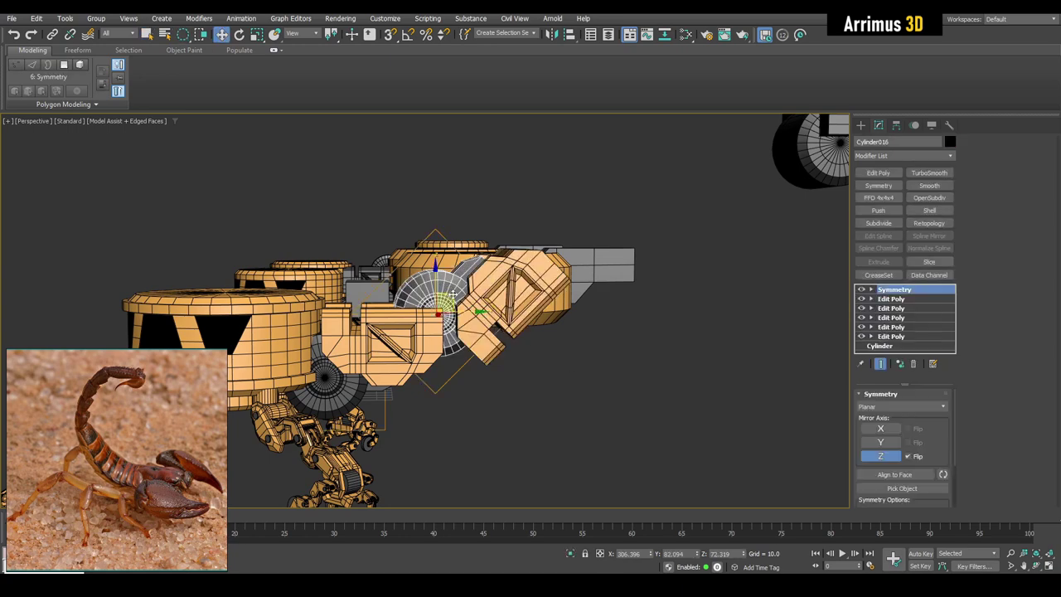
{"action": "key", "text": "e"}
{"action": "left_click_drag", "start_coordinate": [455, 293], "coordinate": [497, 265]}
{"action": "middle_click_drag", "start_coordinate": [497, 265], "coordinate": [543, 228], "text": "alt"}
{"action": "left_click_drag", "start_coordinate": [540, 227], "coordinate": [504, 220]}
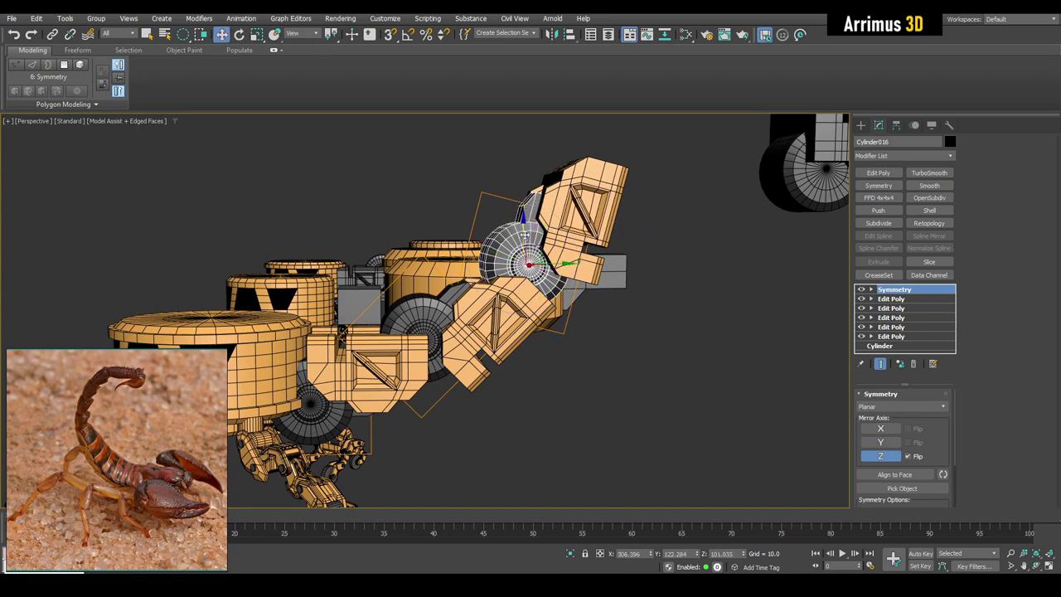
Add another instanced segment copy and rotate it upward along the tail.
{"action": "key", "text": "F4"}
{"action": "key", "text": "q"}
{"action": "mouse_move", "coordinate": [536, 250]}
{"action": "middle_mouse_down", "text": "alt"}
{"action": "mouse_move", "coordinate": [545, 331]}
{"action": "mouse_move", "coordinate": [719, 338]}
{"action": "mouse_move", "coordinate": [624, 325]}
{"action": "mouse_move", "coordinate": [542, 331]}
{"action": "mouse_move", "coordinate": [569, 348]}
{"action": "mouse_move", "coordinate": [566, 293]}
{"action": "mouse_move", "coordinate": [566, 324]}
{"action": "mouse_move", "coordinate": [619, 330]}
{"action": "mouse_move", "coordinate": [544, 305]}
{"action": "middle_mouse_up", "text": "alt"}
{"action": "key", "text": "F4"}
{"action": "scroll", "coordinate": [566, 293], "scroll_direction": "up", "scroll_amount": 3}
{"action": "left_click", "coordinate": [522, 284], "text": "ctrl"}
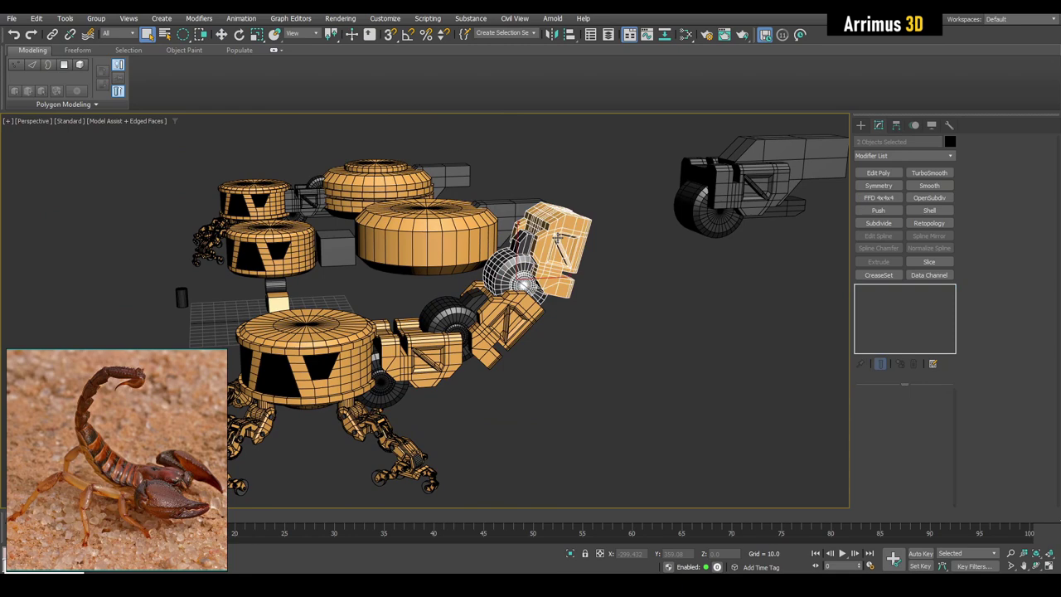
{"action": "key", "text": "ctrl+v"}
{"action": "left_click", "coordinate": [513, 334]}
{"action": "key", "text": "w"}
{"action": "middle_click_drag", "start_coordinate": [613, 365], "coordinate": [489, 307], "text": "alt"}
{"action": "key", "text": "e"}
{"action": "left_click_drag", "start_coordinate": [514, 315], "coordinate": [547, 248]}
Rotate and move the top tail segment into line, then tilt it to a new angle.
{"action": "mouse_move", "coordinate": [580, 348]}
{"action": "middle_mouse_down", "text": "alt"}
{"action": "mouse_move", "coordinate": [632, 364]}
{"action": "mouse_move", "coordinate": [492, 334]}
{"action": "mouse_move", "coordinate": [513, 356]}
{"action": "mouse_move", "coordinate": [514, 386]}
{"action": "mouse_move", "coordinate": [373, 377]}
{"action": "middle_mouse_up", "text": "alt"}
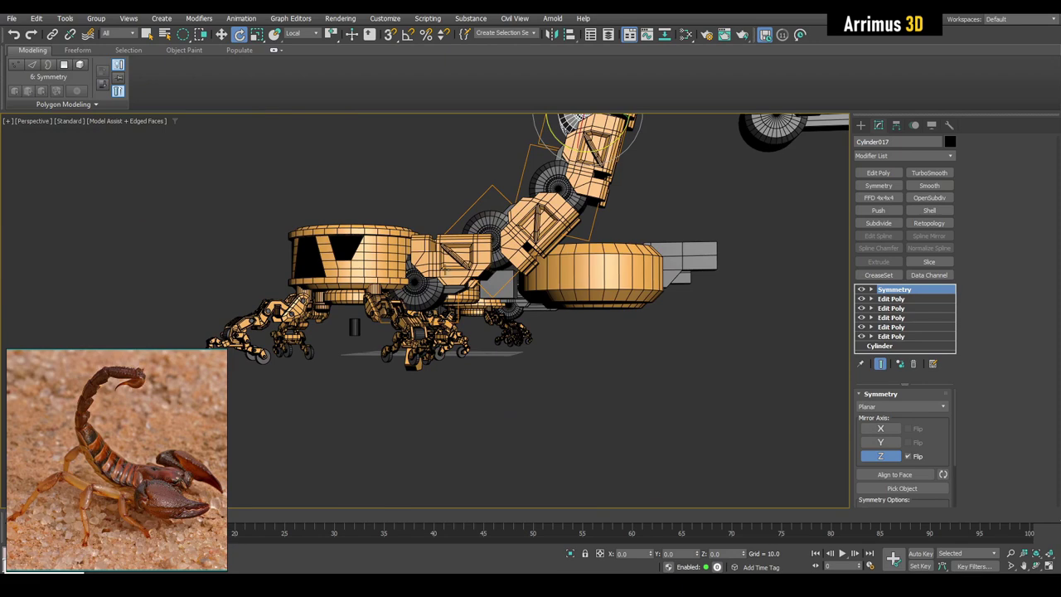
{"action": "middle_click_drag", "start_coordinate": [453, 278], "coordinate": [581, 214], "text": "alt"}
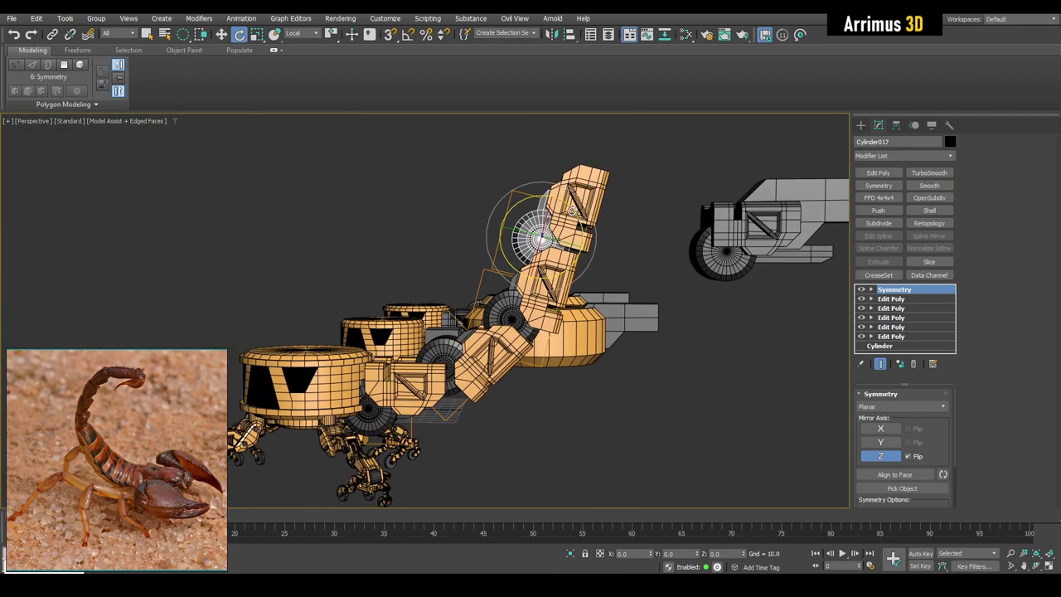
{"action": "left_click_drag", "start_coordinate": [569, 207], "coordinate": [537, 184]}
{"action": "left_click_drag", "start_coordinate": [558, 222], "coordinate": [551, 235]}
{"action": "mouse_move", "coordinate": [550, 235]}
{"action": "middle_mouse_down", "text": "alt"}
{"action": "mouse_move", "coordinate": [554, 271]}
{"action": "mouse_move", "coordinate": [594, 276]}
{"action": "mouse_move", "coordinate": [548, 284]}
{"action": "mouse_move", "coordinate": [524, 198]}
{"action": "middle_mouse_up", "text": "alt"}
{"action": "key", "text": "q"}
{"action": "key", "text": "e"}
{"action": "left_click_drag", "start_coordinate": [515, 189], "coordinate": [514, 199]}
Select the grey stinger assembly's wheel.
{"action": "left_click", "coordinate": [733, 172]}
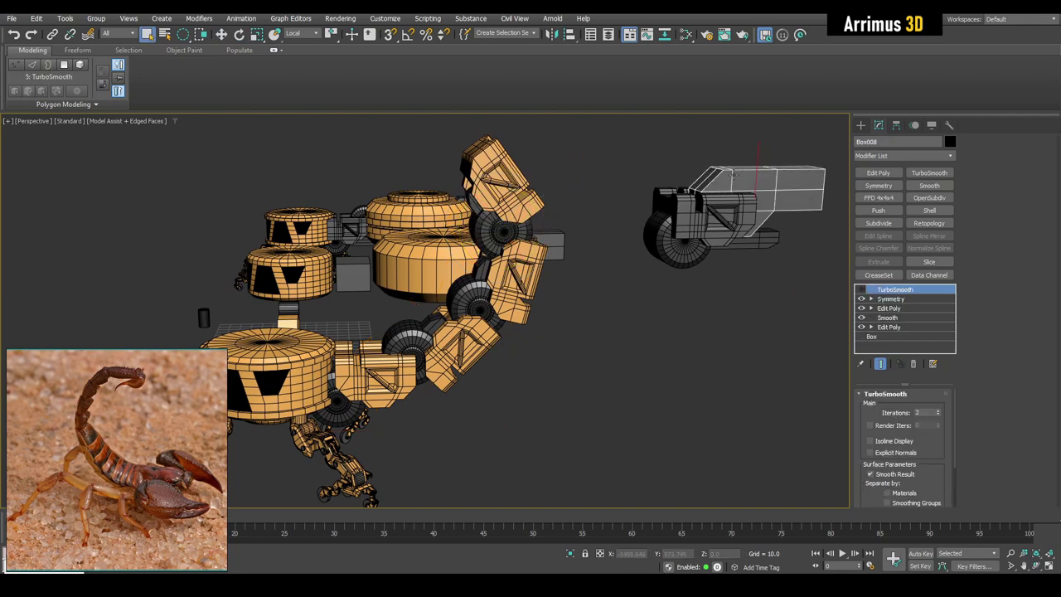
{"action": "middle_click_drag", "start_coordinate": [734, 174], "coordinate": [688, 379], "text": "alt"}
{"action": "left_click", "coordinate": [689, 379]}
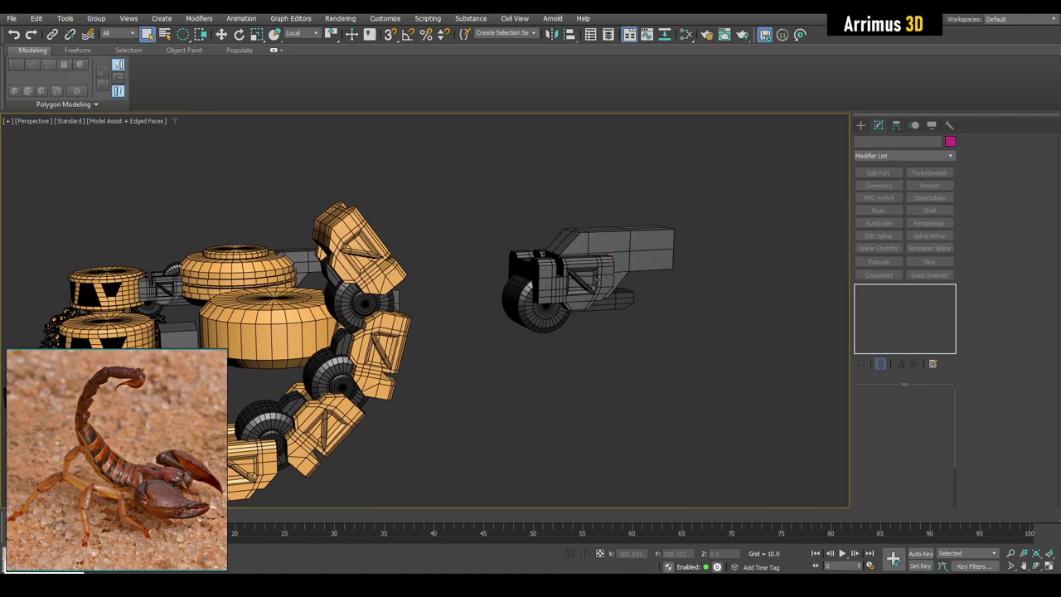
{"action": "scroll", "coordinate": [597, 281], "scroll_direction": "up", "scroll_amount": 2}
{"action": "left_click", "coordinate": [611, 225]}
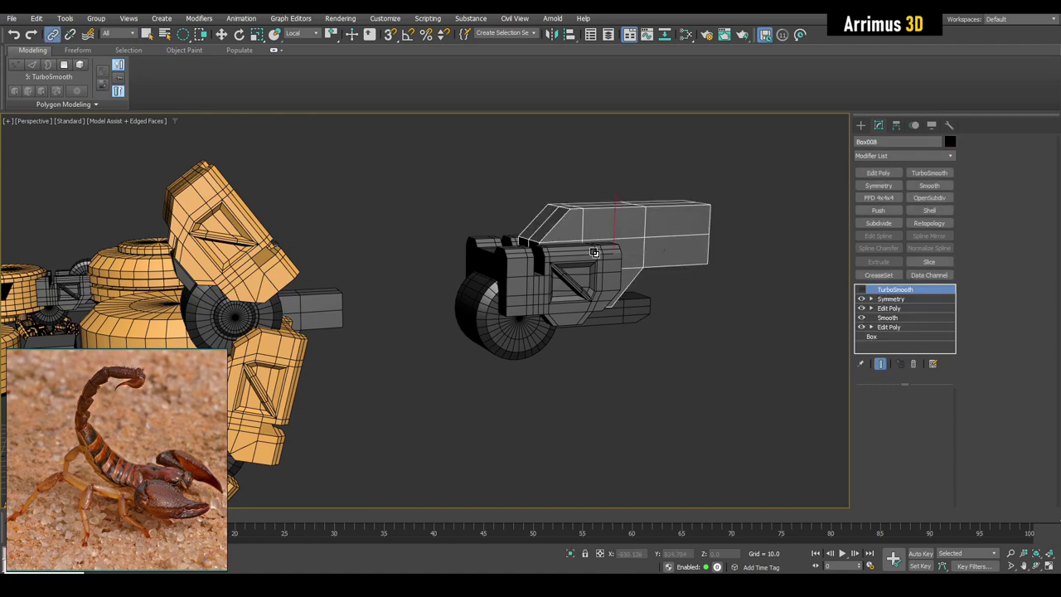
{"action": "left_click", "coordinate": [486, 323]}
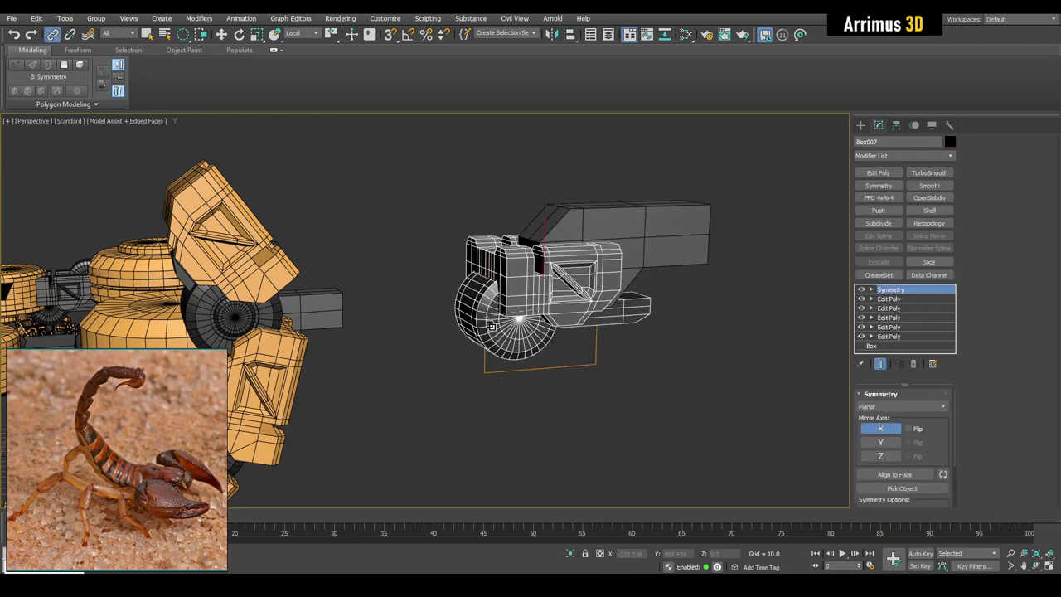
{"action": "key", "text": "q"}
{"action": "left_click", "coordinate": [497, 323]}
{"action": "mouse_move", "coordinate": [497, 323]}
{"action": "middle_mouse_down", "text": "alt"}
{"action": "mouse_move", "coordinate": [546, 298]}
{"action": "mouse_move", "coordinate": [567, 315]}
{"action": "middle_mouse_up", "text": "alt"}
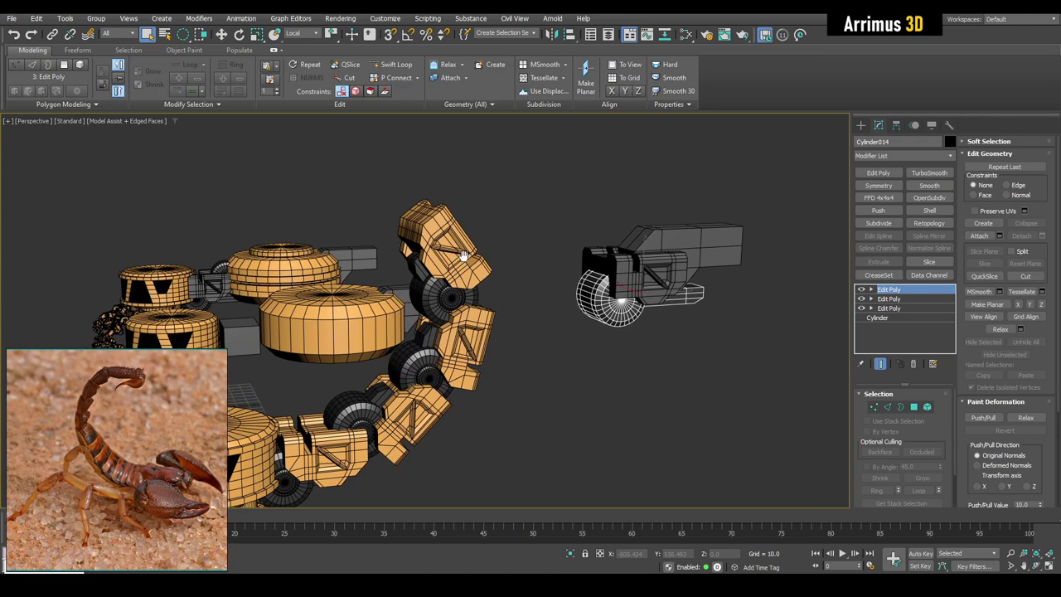
Align the stinger wheel to the top tail segment, matching X/Y/Z position and orientation.
{"action": "key", "text": "alt+a"}
{"action": "left_click", "coordinate": [446, 303]}
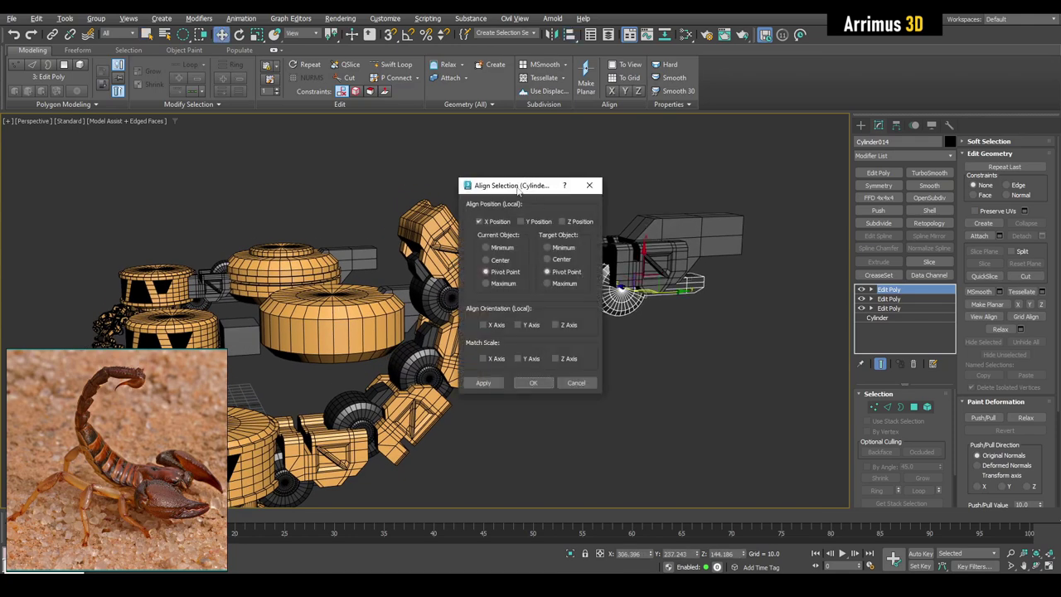
{"action": "left_click_drag", "start_coordinate": [519, 192], "coordinate": [628, 172]}
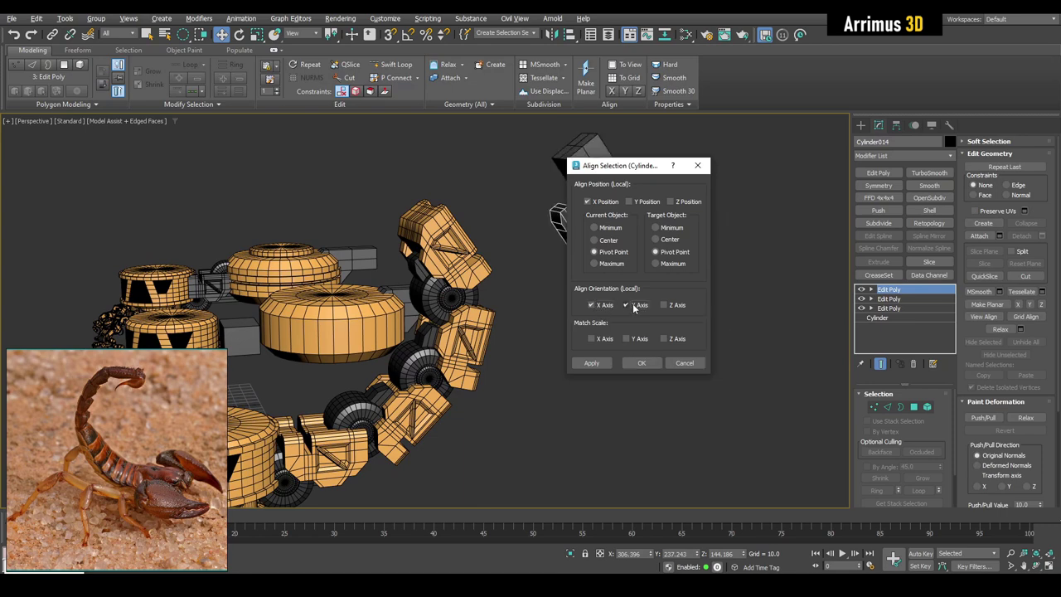
{"action": "left_click", "coordinate": [674, 305]}
{"action": "left_click", "coordinate": [637, 202]}
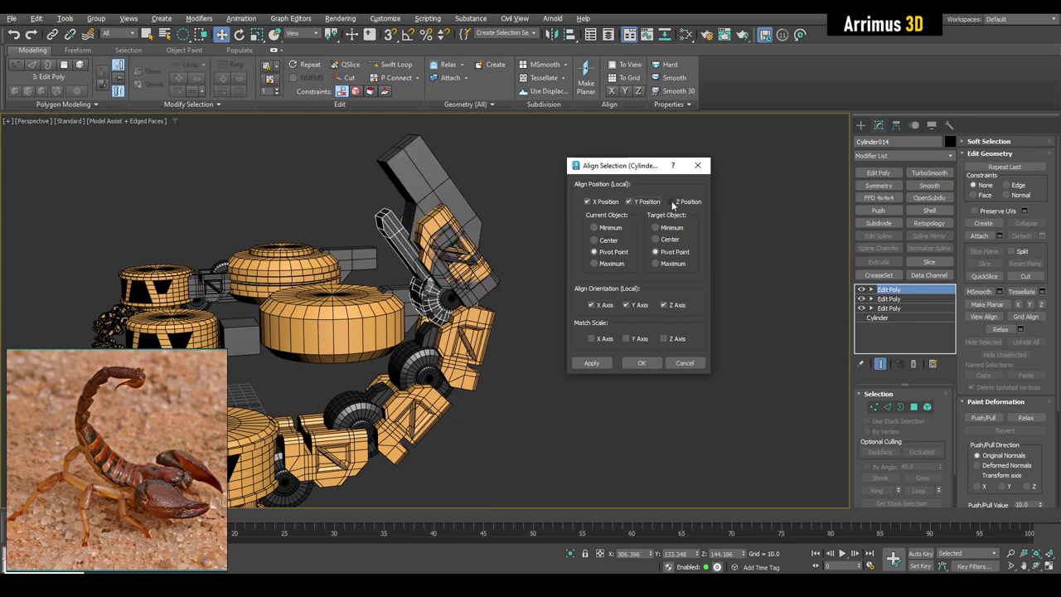
{"action": "left_click", "coordinate": [675, 202]}
{"action": "left_click", "coordinate": [643, 363]}
Inspect the aligned wheel joint and select the stinger head.
{"action": "scroll", "coordinate": [469, 311], "scroll_direction": "up", "scroll_amount": 3}
{"action": "scroll", "coordinate": [468, 311], "scroll_direction": "up", "scroll_amount": 2}
{"action": "middle_click_drag", "start_coordinate": [522, 328], "coordinate": [407, 336], "text": "alt"}
{"action": "left_click", "coordinate": [472, 248]}
{"action": "mouse_move", "coordinate": [472, 249]}
{"action": "middle_mouse_down", "text": "alt"}
{"action": "mouse_move", "coordinate": [497, 361]}
{"action": "mouse_move", "coordinate": [552, 355]}
{"action": "mouse_move", "coordinate": [548, 312]}
{"action": "middle_mouse_up", "text": "alt"}
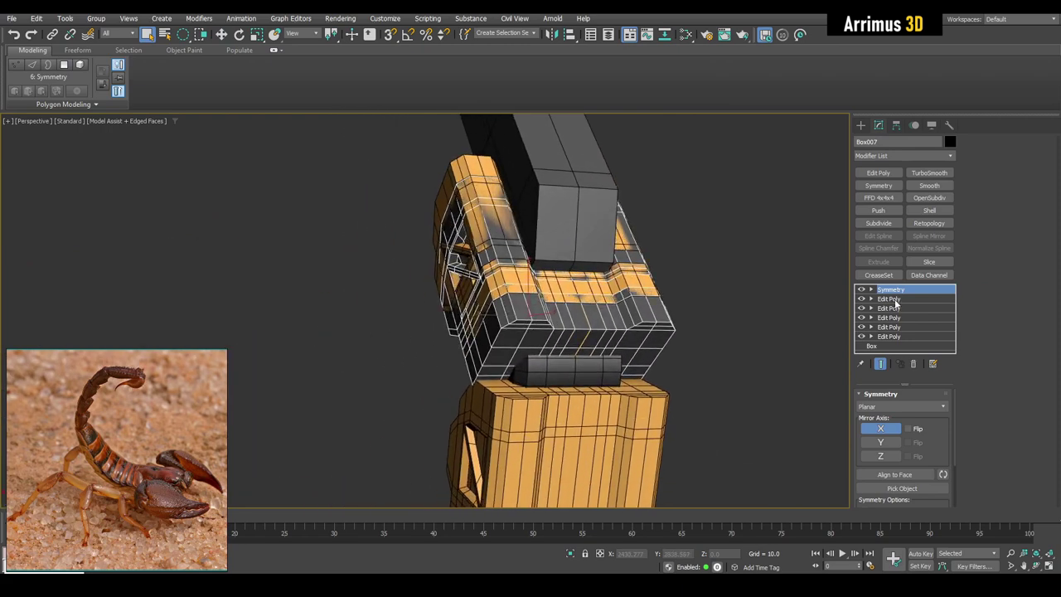
In the head's Edit Poly, select the front band of faces and lower it on Z.
{"action": "left_click", "coordinate": [888, 299]}
{"action": "middle_click_drag", "start_coordinate": [630, 299], "coordinate": [621, 290], "text": "alt"}
{"action": "key", "text": "1"}
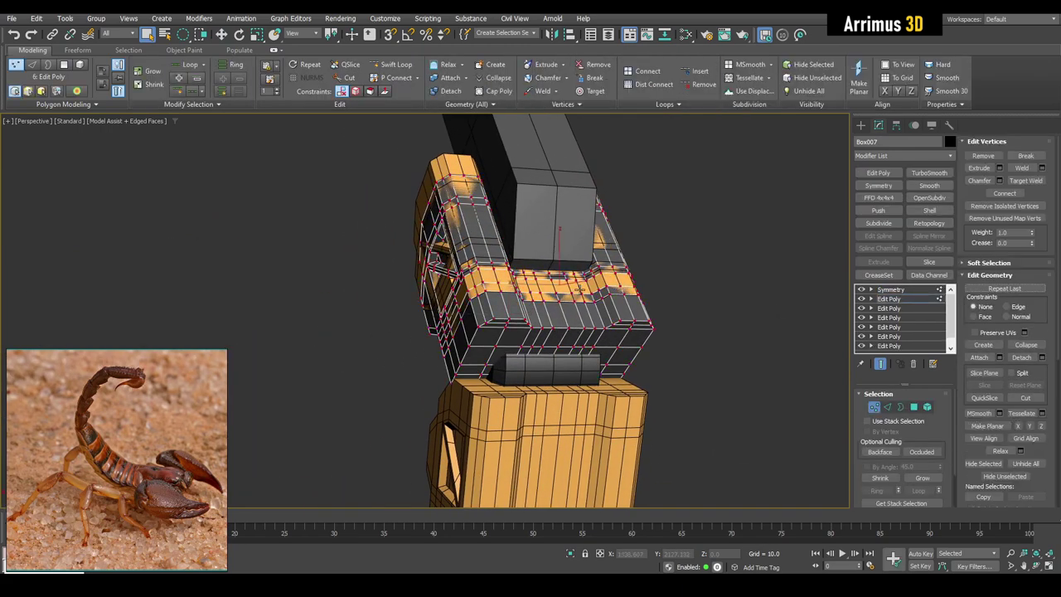
{"action": "middle_click_drag", "start_coordinate": [527, 303], "coordinate": [548, 286], "text": "alt"}
{"action": "key", "text": "4"}
{"action": "mouse_move", "coordinate": [629, 290]}
{"action": "middle_mouse_down", "text": "alt"}
{"action": "mouse_move", "coordinate": [696, 298]}
{"action": "mouse_move", "coordinate": [562, 253]}
{"action": "middle_mouse_up", "text": "alt"}
{"action": "key", "text": "ctrl+Page_Up"}
{"action": "key", "text": "w"}
{"action": "left_click_drag", "start_coordinate": [553, 251], "coordinate": [547, 261]}
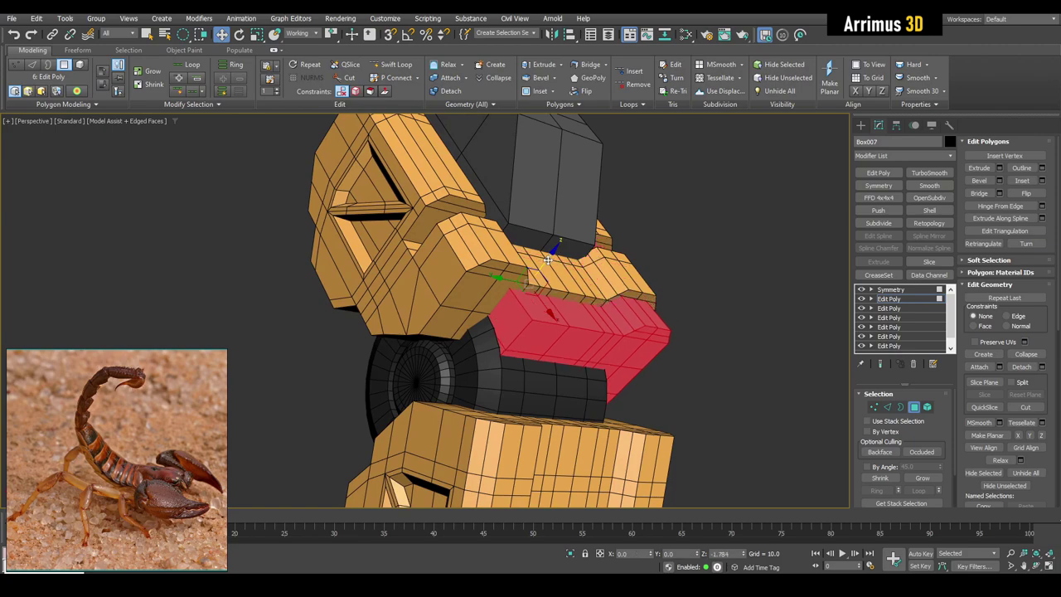
{"action": "mouse_move", "coordinate": [543, 276]}
{"action": "middle_mouse_down", "text": "alt"}
{"action": "mouse_move", "coordinate": [493, 295]}
{"action": "mouse_move", "coordinate": [695, 415]}
{"action": "mouse_move", "coordinate": [681, 417]}
{"action": "mouse_move", "coordinate": [674, 392]}
{"action": "middle_mouse_up", "text": "alt"}
Select another group of head faces and switch between edge and face editing.
{"action": "key", "text": "q"}
{"action": "left_click_drag", "start_coordinate": [392, 344], "coordinate": [391, 341]}
{"action": "mouse_move", "coordinate": [391, 341]}
{"action": "middle_mouse_down", "text": "alt"}
{"action": "mouse_move", "coordinate": [639, 329]}
{"action": "mouse_move", "coordinate": [461, 373]}
{"action": "mouse_move", "coordinate": [505, 335]}
{"action": "mouse_move", "coordinate": [508, 357]}
{"action": "mouse_move", "coordinate": [563, 331]}
{"action": "middle_mouse_up", "text": "alt"}
{"action": "key", "text": "2"}
{"action": "key", "text": "w"}
{"action": "key", "text": "4"}
{"action": "key", "text": "q"}
{"action": "key", "text": "w"}
{"action": "key", "text": "2"}
{"action": "key", "text": "q"}
{"action": "mouse_move", "coordinate": [571, 265]}
{"action": "middle_mouse_down", "text": "alt"}
{"action": "mouse_move", "coordinate": [662, 287]}
{"action": "mouse_move", "coordinate": [632, 279]}
{"action": "mouse_move", "coordinate": [560, 369]}
{"action": "middle_mouse_up", "text": "alt"}
{"action": "left_click", "coordinate": [663, 286]}
Reselect the stinger head and move its selected edge.
{"action": "left_click", "coordinate": [560, 370]}
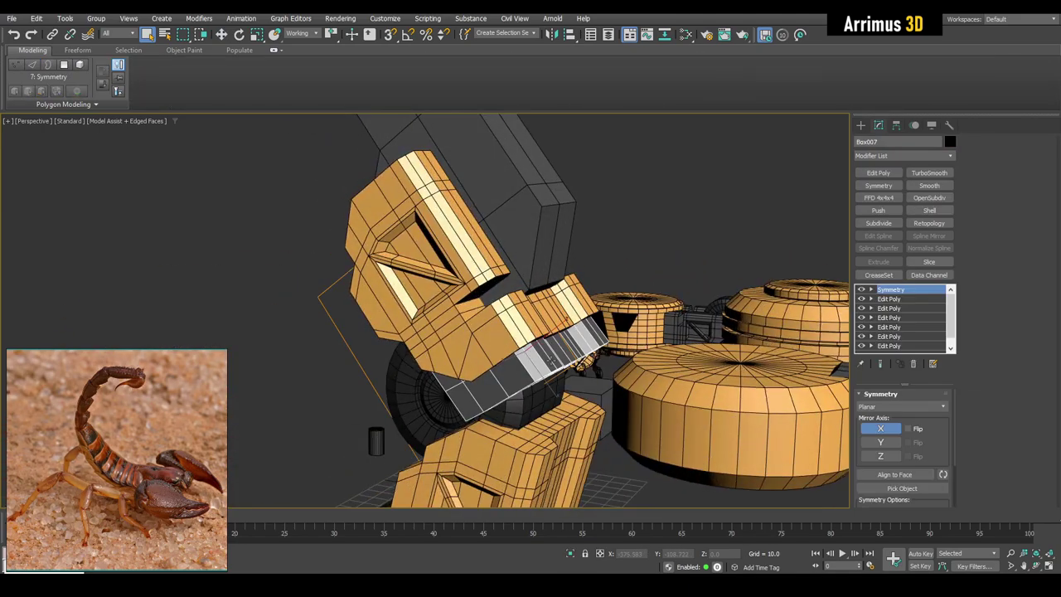
{"action": "mouse_move", "coordinate": [596, 315]}
{"action": "middle_mouse_down", "text": "alt"}
{"action": "mouse_move", "coordinate": [564, 307]}
{"action": "mouse_move", "coordinate": [582, 347]}
{"action": "mouse_move", "coordinate": [571, 339]}
{"action": "mouse_move", "coordinate": [540, 428]}
{"action": "mouse_move", "coordinate": [438, 310]}
{"action": "mouse_move", "coordinate": [580, 367]}
{"action": "mouse_move", "coordinate": [503, 354]}
{"action": "mouse_move", "coordinate": [508, 371]}
{"action": "middle_mouse_up", "text": "alt"}
{"action": "key", "text": "w"}
{"action": "mouse_move", "coordinate": [492, 329]}
{"action": "middle_mouse_down", "text": "alt"}
{"action": "mouse_move", "coordinate": [523, 312]}
{"action": "mouse_move", "coordinate": [447, 337]}
{"action": "middle_mouse_up", "text": "alt"}
Return to Symmetry and tilt the upper tail segment about 16° on Z.
{"action": "left_click", "coordinate": [890, 289]}
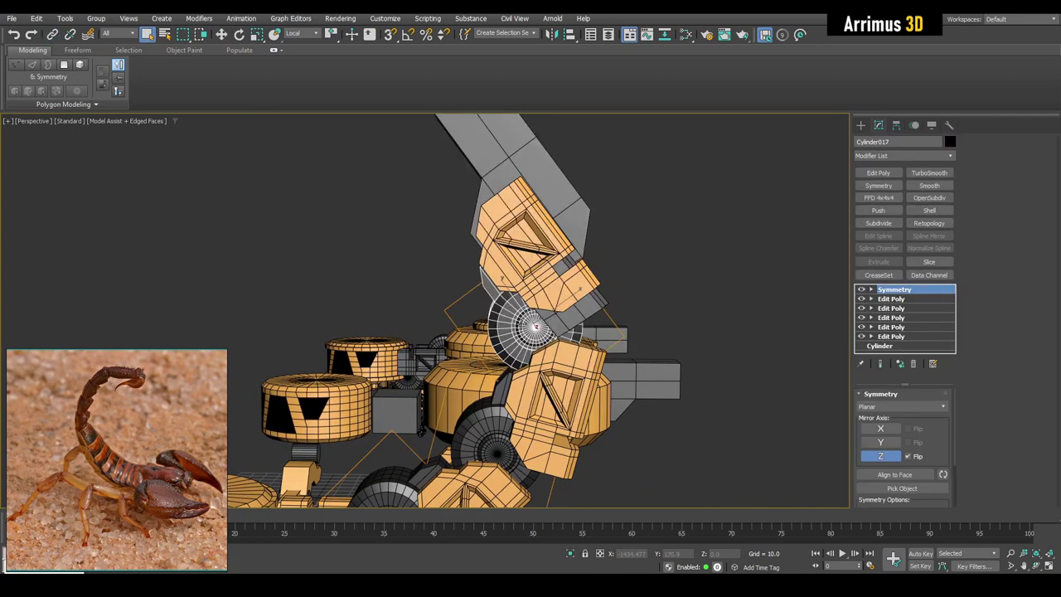
{"action": "left_click_drag", "start_coordinate": [568, 267], "coordinate": [550, 264]}
{"action": "key", "text": "F4"}
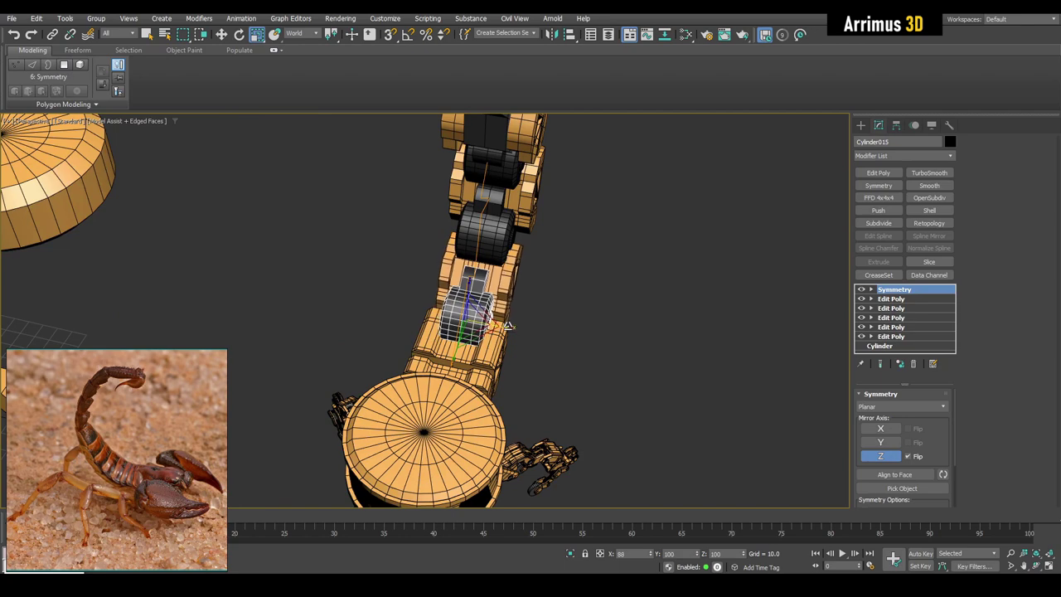
Scale the tail segments narrower along X, then clear the selection.
{"action": "middle_click_drag", "start_coordinate": [509, 324], "coordinate": [518, 270], "text": "alt"}
{"action": "left_click_drag", "start_coordinate": [518, 270], "coordinate": [516, 268]}
{"action": "left_click", "coordinate": [478, 344], "text": "alt"}
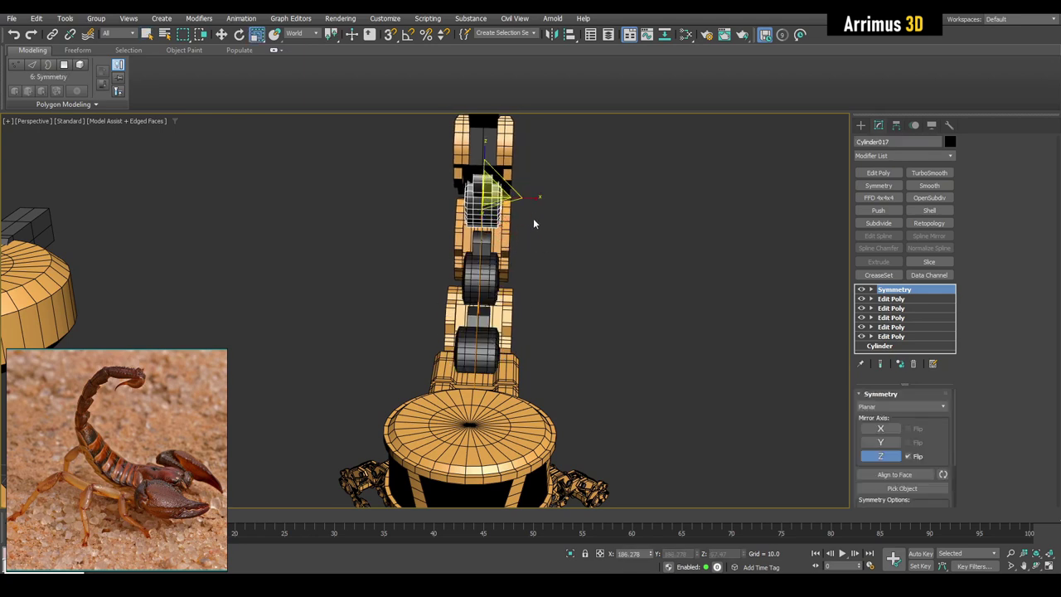
{"action": "left_click", "coordinate": [609, 252]}
{"action": "mouse_move", "coordinate": [609, 251]}
{"action": "middle_mouse_down", "text": "alt"}
{"action": "mouse_move", "coordinate": [496, 242]}
{"action": "mouse_move", "coordinate": [564, 272]}
{"action": "middle_mouse_up", "text": "alt"}
{"action": "key", "text": "F4"}
{"action": "scroll", "coordinate": [497, 290], "scroll_direction": "up", "scroll_amount": 5}
{"action": "scroll", "coordinate": [455, 307], "scroll_direction": "up", "scroll_amount": 3}
{"action": "key", "text": "F4"}
Widen the tail joint cylinder and its side blocks.
{"action": "left_click", "coordinate": [460, 306]}
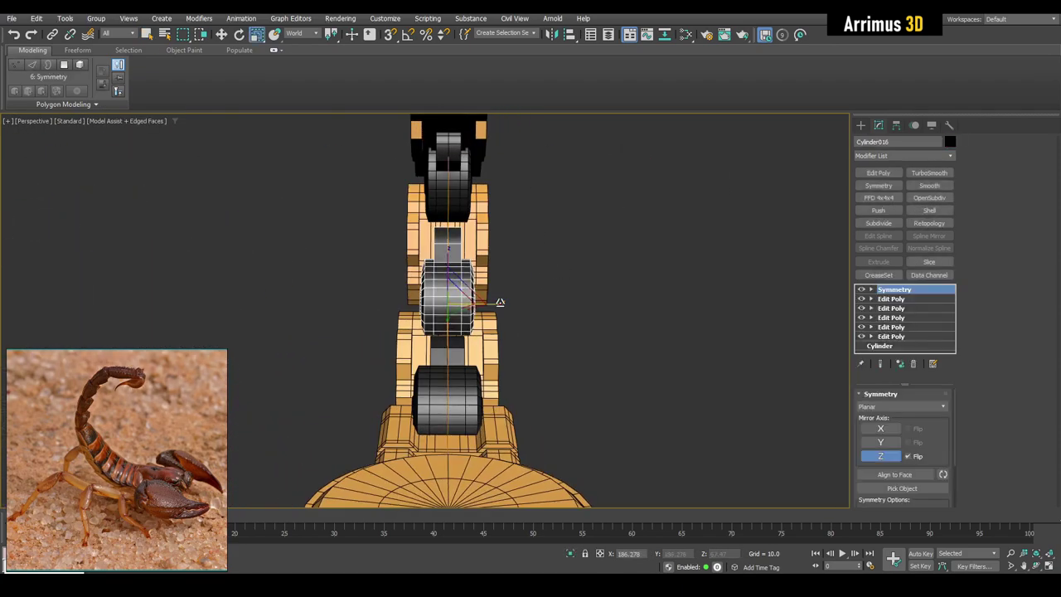
{"action": "mouse_move", "coordinate": [496, 303]}
{"action": "left_mouse_down"}
{"action": "mouse_move", "coordinate": [597, 315]}
{"action": "mouse_move", "coordinate": [592, 332]}
{"action": "mouse_move", "coordinate": [605, 339]}
{"action": "mouse_move", "coordinate": [474, 287]}
{"action": "left_mouse_up"}
{"action": "mouse_move", "coordinate": [475, 287]}
{"action": "middle_mouse_down", "text": "alt"}
{"action": "mouse_move", "coordinate": [521, 305]}
{"action": "mouse_move", "coordinate": [518, 292]}
{"action": "middle_mouse_up", "text": "alt"}
{"action": "key", "text": "q"}
{"action": "scroll", "coordinate": [518, 292], "scroll_direction": "up", "scroll_amount": 3}
Pull a face of the neighbouring joint cylinder out into a cone spike.
{"action": "key", "text": "Page_Up"}
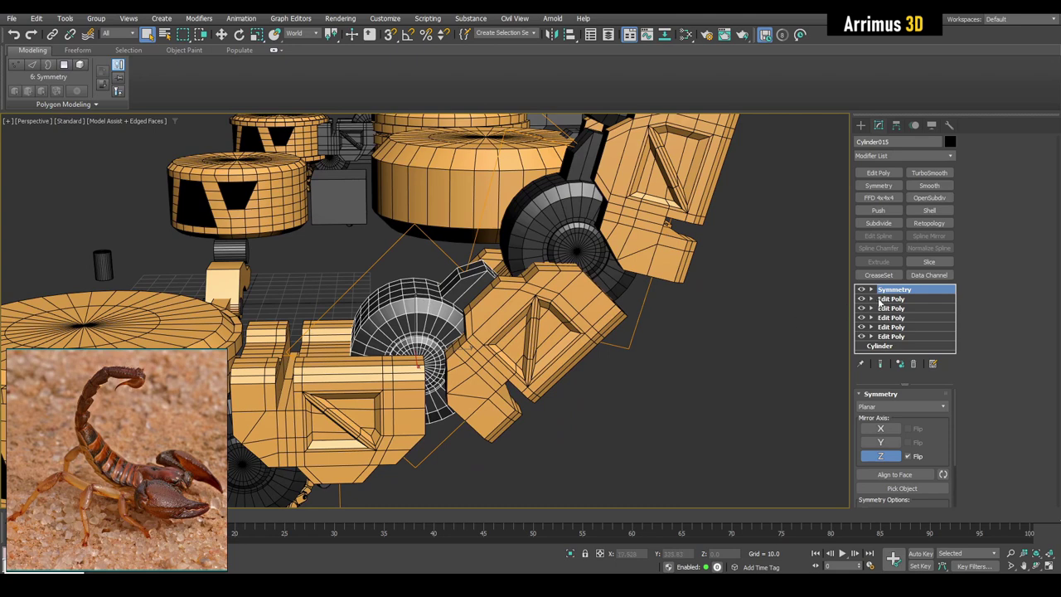
{"action": "key", "text": "4"}
{"action": "left_click", "coordinate": [400, 292]}
{"action": "key", "text": "w"}
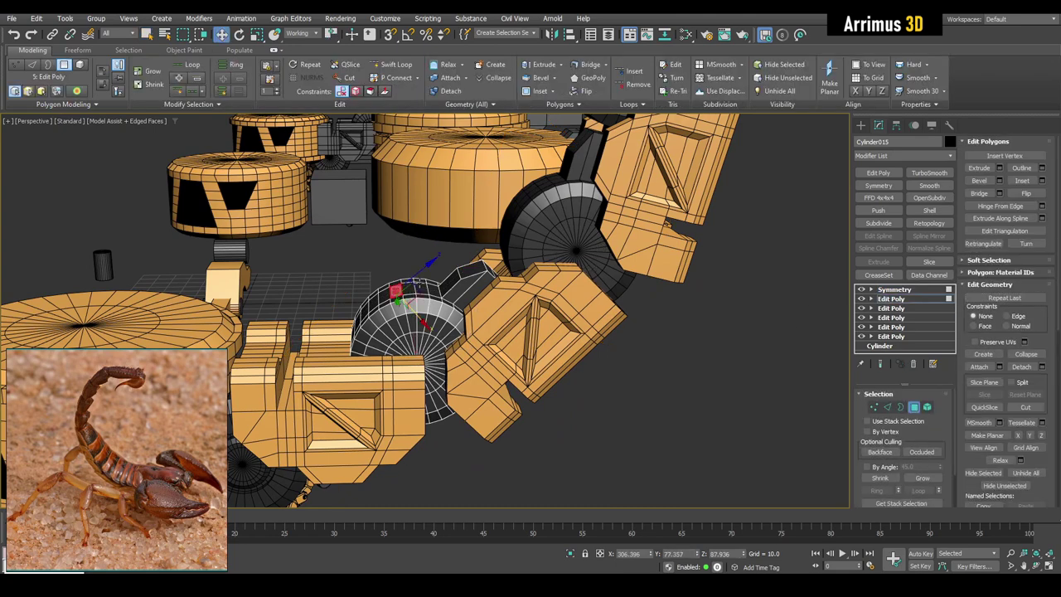
{"action": "left_click_drag", "start_coordinate": [395, 254], "coordinate": [385, 222]}
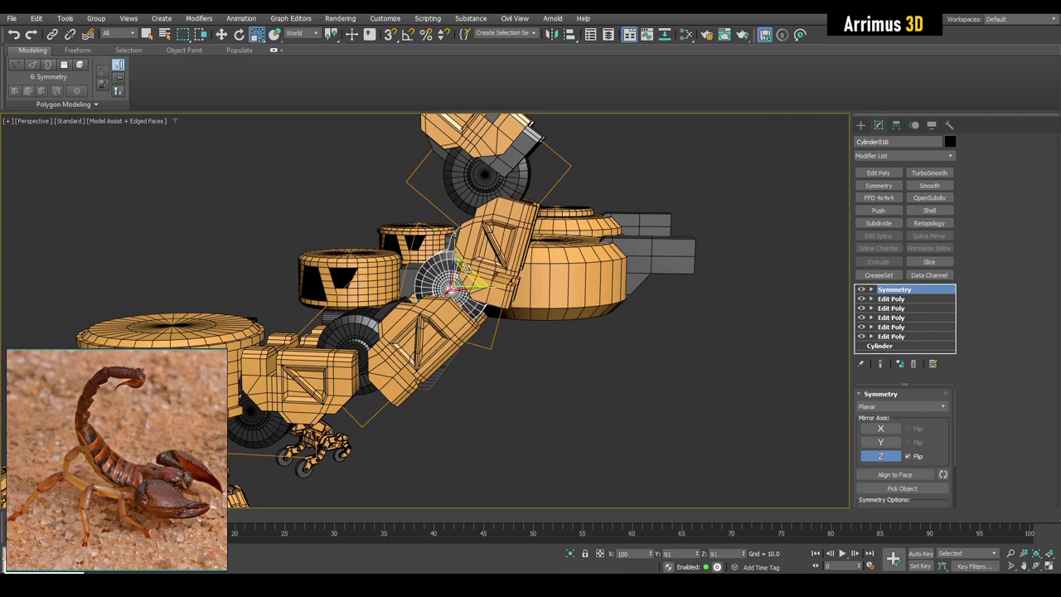
{"action": "mouse_move", "coordinate": [494, 329]}
{"action": "middle_mouse_down", "text": "alt"}
{"action": "mouse_move", "coordinate": [649, 291]}
{"action": "mouse_move", "coordinate": [604, 293]}
{"action": "mouse_move", "coordinate": [265, 171]}
{"action": "mouse_move", "coordinate": [484, 237]}
{"action": "middle_mouse_up", "text": "alt"}
Select the upper tail blocks and a disc piece of the mirrored tail.
{"action": "key", "text": "q"}
{"action": "left_click", "coordinate": [649, 292]}
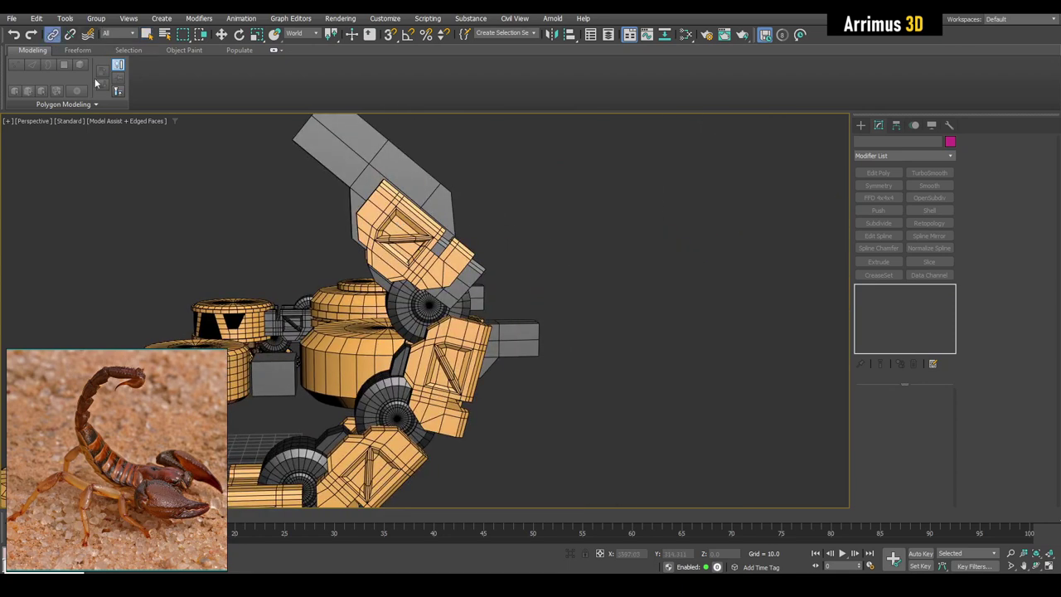
{"action": "middle_click_drag", "start_coordinate": [154, 124], "coordinate": [419, 205], "text": "alt"}
{"action": "left_click", "coordinate": [460, 277]}
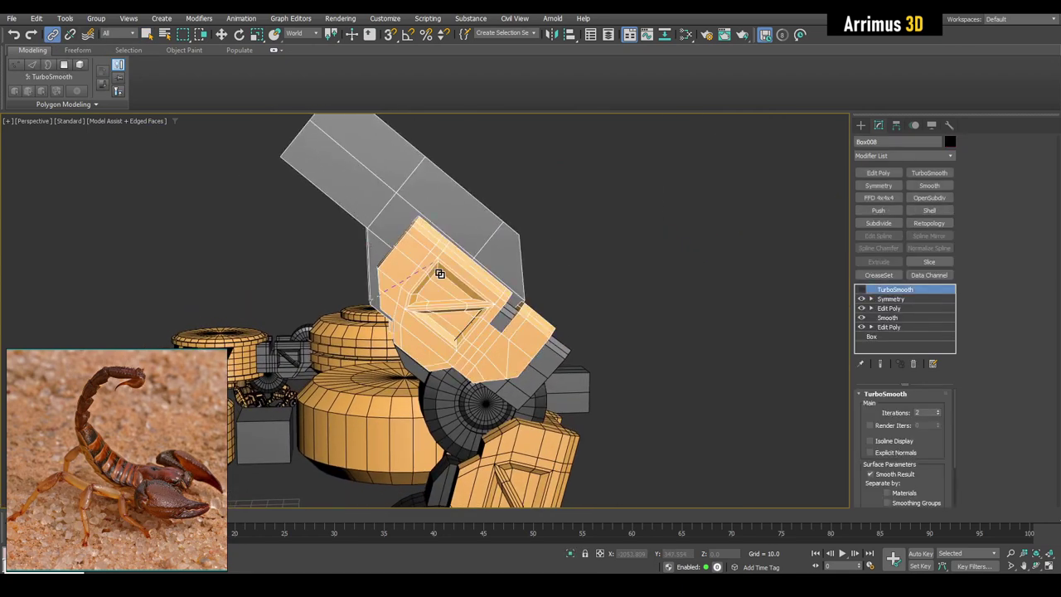
{"action": "left_click", "coordinate": [503, 311]}
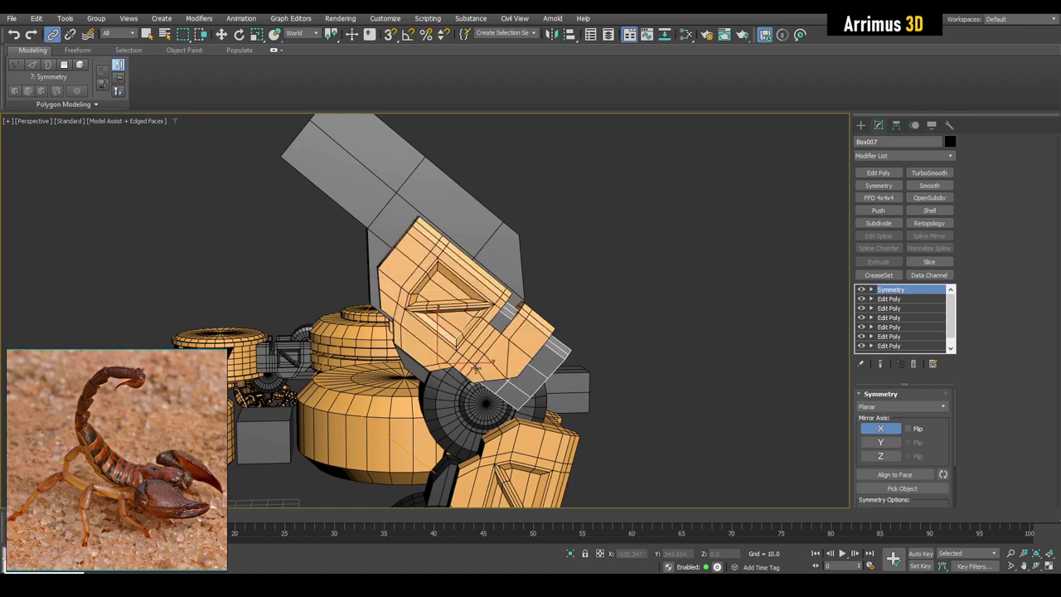
{"action": "mouse_move", "coordinate": [478, 367]}
{"action": "middle_mouse_down", "text": "alt"}
{"action": "mouse_move", "coordinate": [427, 343]}
{"action": "mouse_move", "coordinate": [480, 356]}
{"action": "mouse_move", "coordinate": [527, 310]}
{"action": "mouse_move", "coordinate": [490, 291]}
{"action": "middle_mouse_up", "text": "alt"}
{"action": "left_click", "coordinate": [427, 343]}
Add the upper, middle and lower tail joint gears and remaining tail blocks to the selection.
{"action": "left_click", "coordinate": [498, 356]}
{"action": "left_click", "coordinate": [528, 310]}
{"action": "left_click", "coordinate": [490, 291]}
{"action": "left_click", "coordinate": [493, 314]}
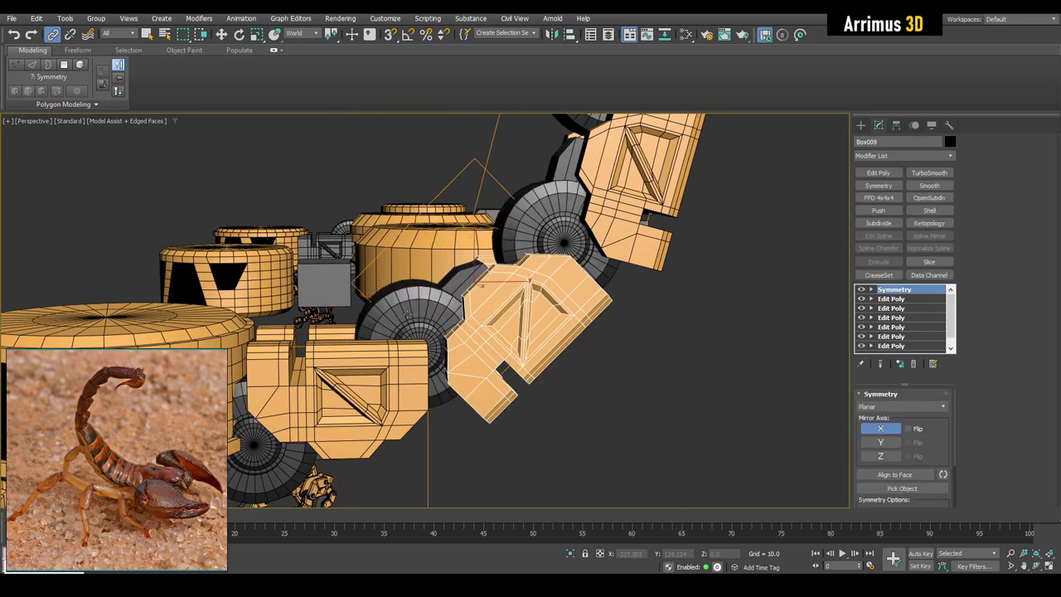
{"action": "left_click", "coordinate": [364, 372]}
{"action": "middle_click_drag", "start_coordinate": [364, 371], "coordinate": [390, 326], "text": "alt"}
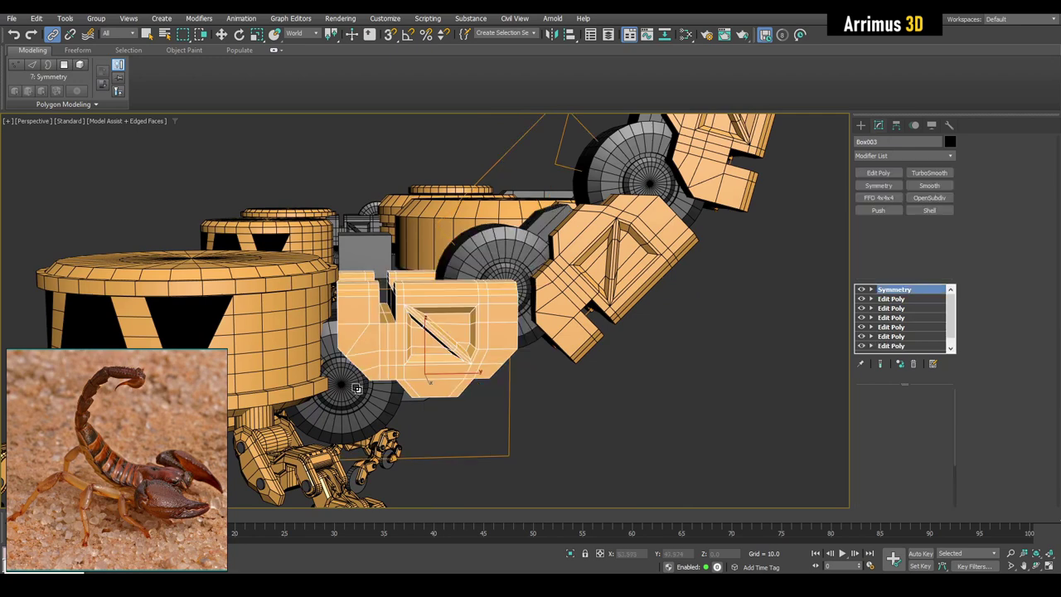
{"action": "middle_click_drag", "start_coordinate": [353, 390], "coordinate": [546, 324], "text": "alt"}
{"action": "left_click", "coordinate": [545, 324]}
{"action": "scroll", "coordinate": [546, 324], "scroll_direction": "up", "scroll_amount": 2}
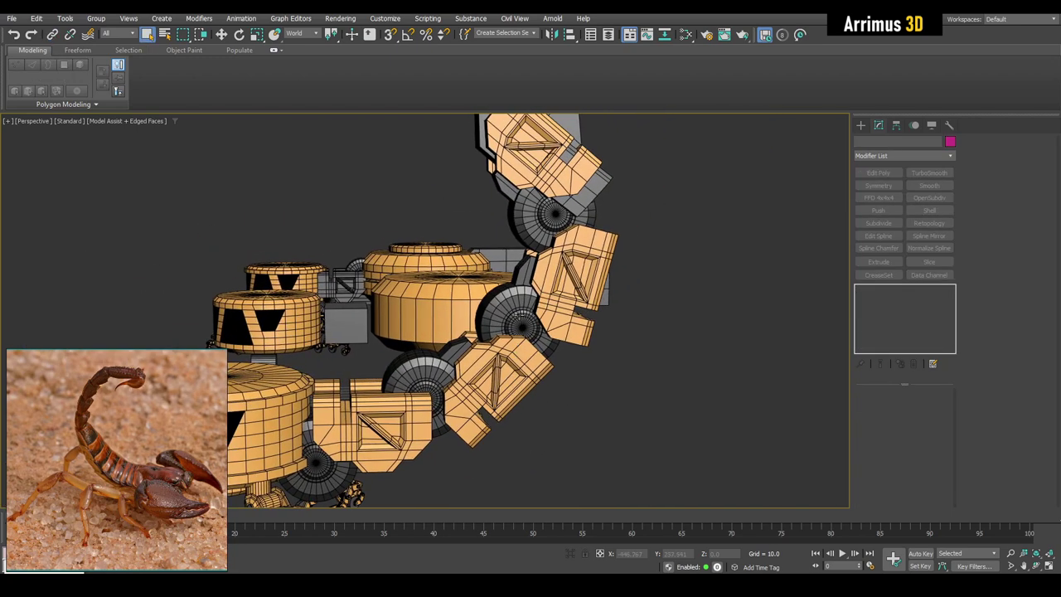
{"action": "left_click", "coordinate": [520, 325]}
Re-angle the mirrored upper tail at the joint, then orbit out with edged faces shown.
{"action": "key", "text": "r"}
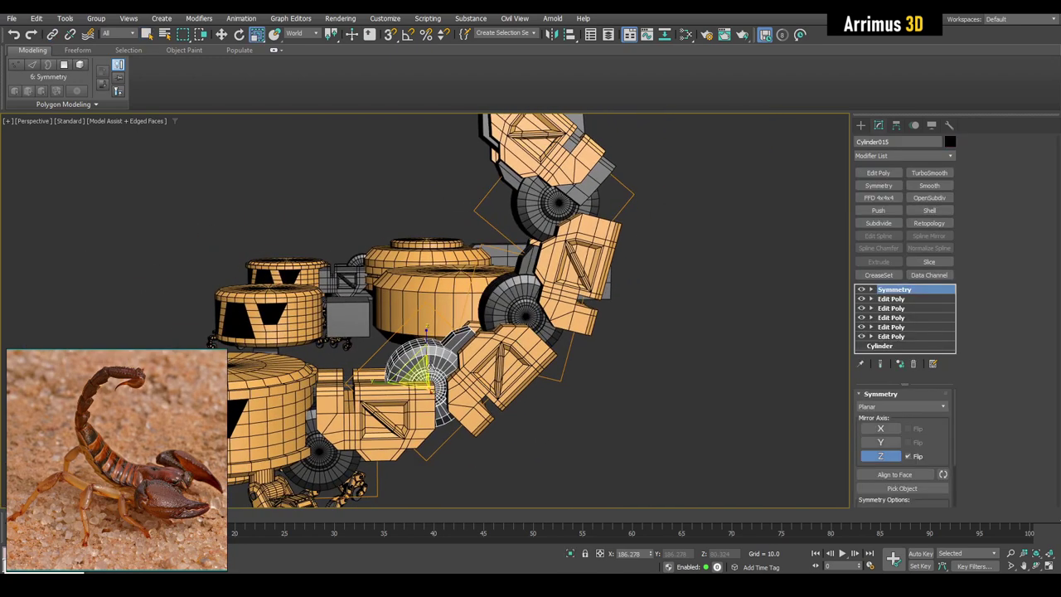
{"action": "left_click_drag", "start_coordinate": [422, 368], "coordinate": [419, 374]}
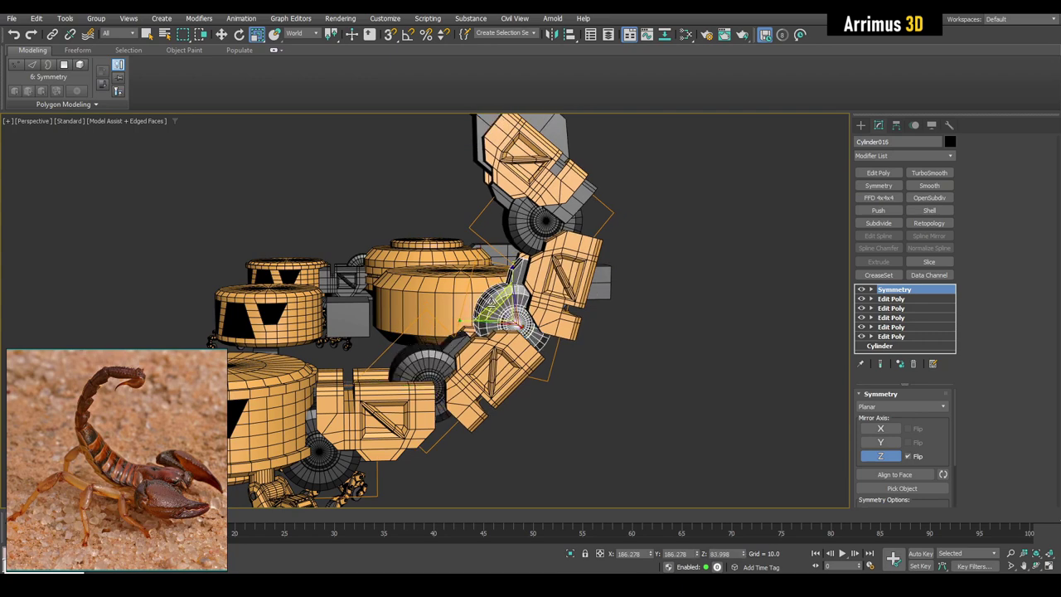
{"action": "key", "text": "ctrl+z"}
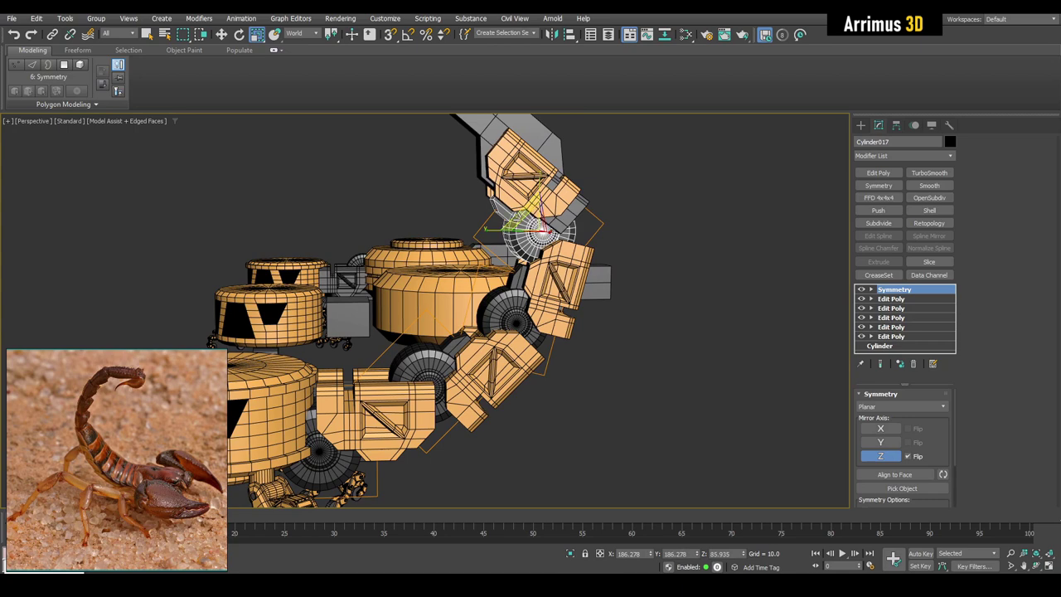
{"action": "key", "text": "ctrl+z"}
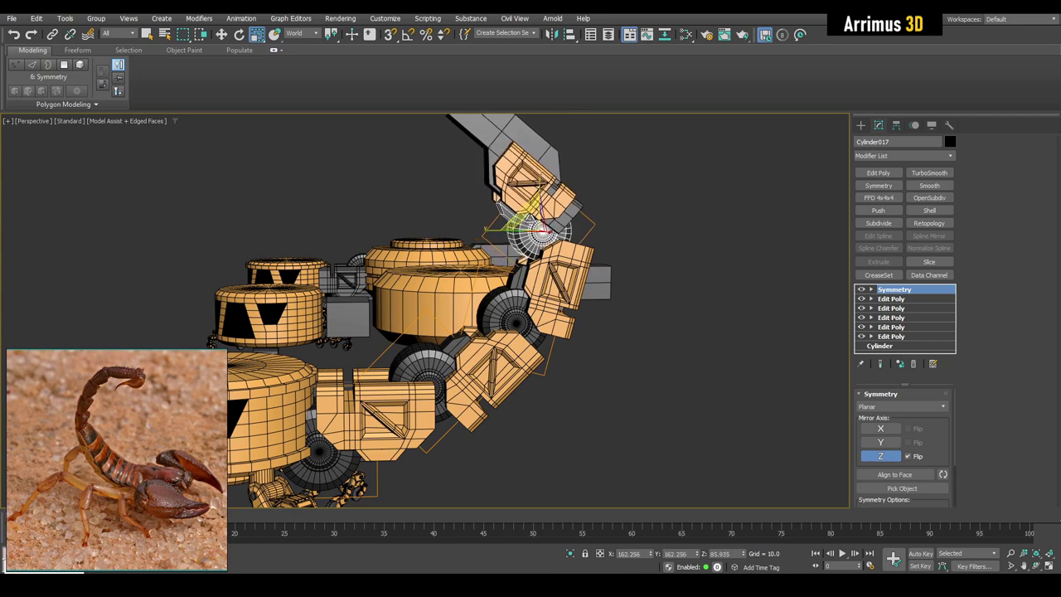
{"action": "key", "text": "w"}
{"action": "scroll", "coordinate": [540, 220], "scroll_direction": "up", "scroll_amount": 2}
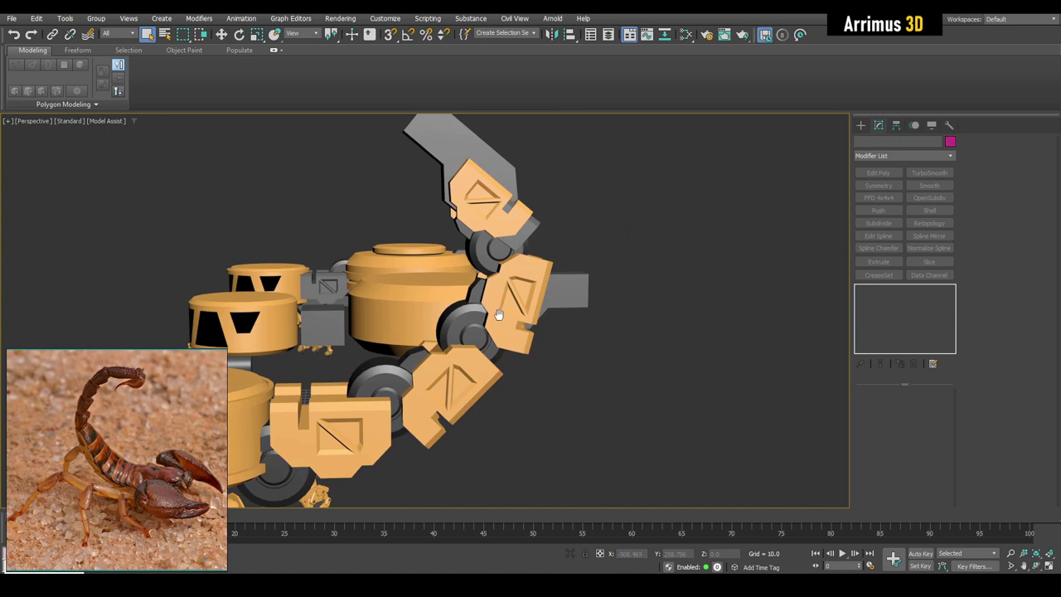
{"action": "mouse_move", "coordinate": [498, 315]}
{"action": "middle_mouse_down", "text": "alt"}
{"action": "mouse_move", "coordinate": [483, 321]}
{"action": "mouse_move", "coordinate": [628, 310]}
{"action": "mouse_move", "coordinate": [509, 350]}
{"action": "mouse_move", "coordinate": [448, 310]}
{"action": "middle_mouse_up", "text": "alt"}
{"action": "key", "text": "F4"}
Select both scorpion body cylinders together, undoing an accidental move.
{"action": "left_click", "coordinate": [419, 298]}
{"action": "scroll", "coordinate": [481, 365], "scroll_direction": "up", "scroll_amount": 5}
{"action": "mouse_move", "coordinate": [481, 365]}
{"action": "middle_mouse_down", "text": "alt"}
{"action": "mouse_move", "coordinate": [489, 392]}
{"action": "mouse_move", "coordinate": [522, 347]}
{"action": "mouse_move", "coordinate": [531, 290]}
{"action": "mouse_move", "coordinate": [546, 291]}
{"action": "middle_mouse_up", "text": "alt"}
{"action": "scroll", "coordinate": [489, 392], "scroll_direction": "down", "scroll_amount": 4}
{"action": "scroll", "coordinate": [522, 346], "scroll_direction": "up", "scroll_amount": 3}
{"action": "scroll", "coordinate": [546, 291], "scroll_direction": "up", "scroll_amount": 4}
{"action": "scroll", "coordinate": [532, 301], "scroll_direction": "down", "scroll_amount": 4}
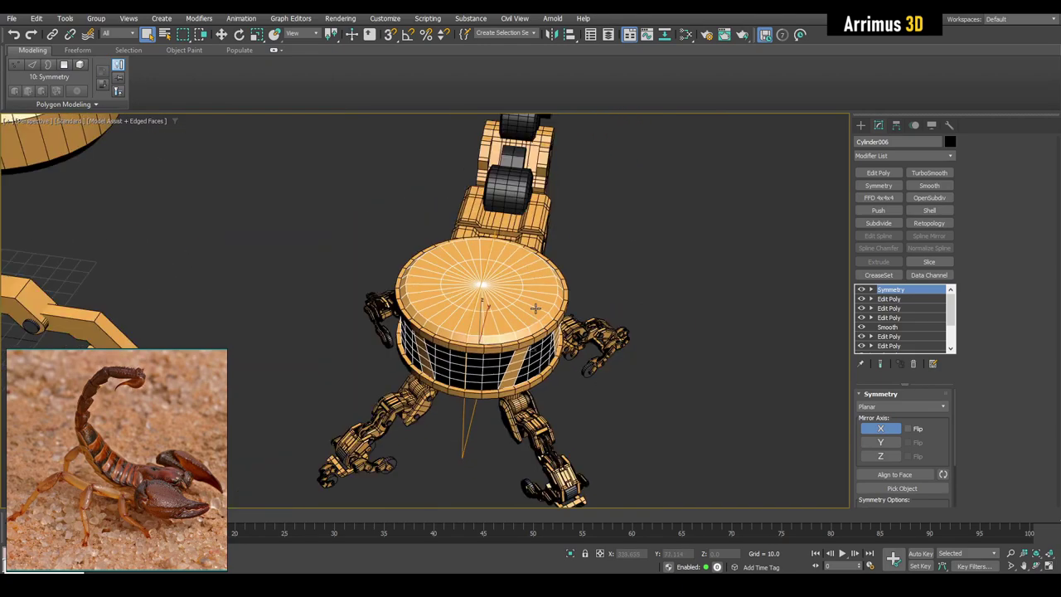
{"action": "left_click", "coordinate": [527, 329]}
{"action": "left_click", "coordinate": [495, 340], "text": "ctrl"}
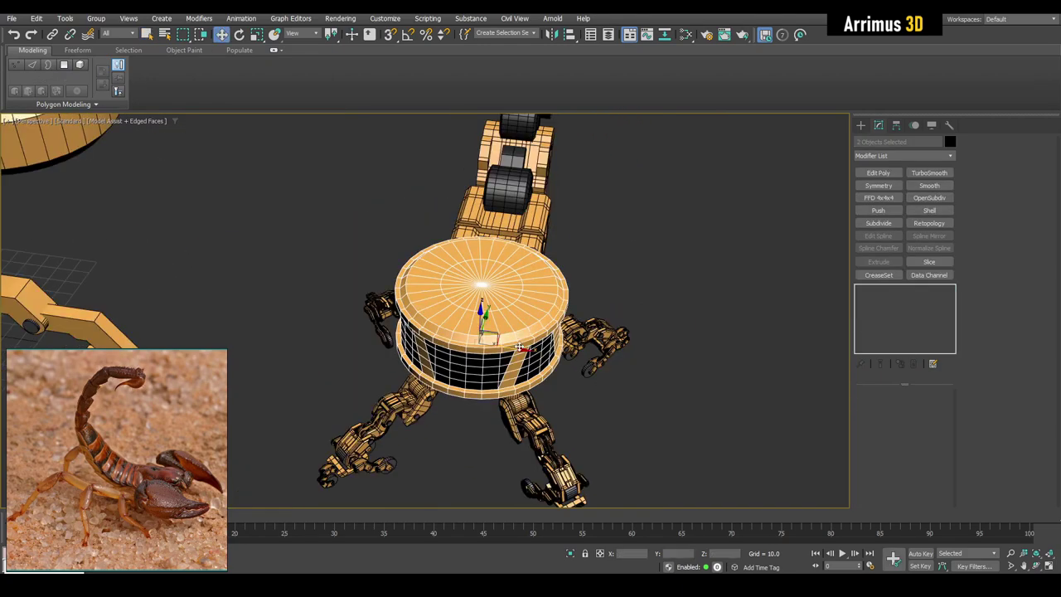
{"action": "left_click_drag", "start_coordinate": [518, 346], "coordinate": [750, 315]}
{"action": "key", "text": "ctrl+z"}
{"action": "mouse_move", "coordinate": [580, 381]}
{"action": "middle_mouse_down", "text": "alt"}
{"action": "mouse_move", "coordinate": [585, 325]}
{"action": "mouse_move", "coordinate": [680, 309]}
{"action": "mouse_move", "coordinate": [610, 357]}
{"action": "mouse_move", "coordinate": [490, 354]}
{"action": "mouse_move", "coordinate": [431, 309]}
{"action": "middle_mouse_up", "text": "alt"}
Add an FFD 4x4x4 lattice and narrow its control points into a teardrop from above.
{"action": "left_click", "coordinate": [891, 201]}
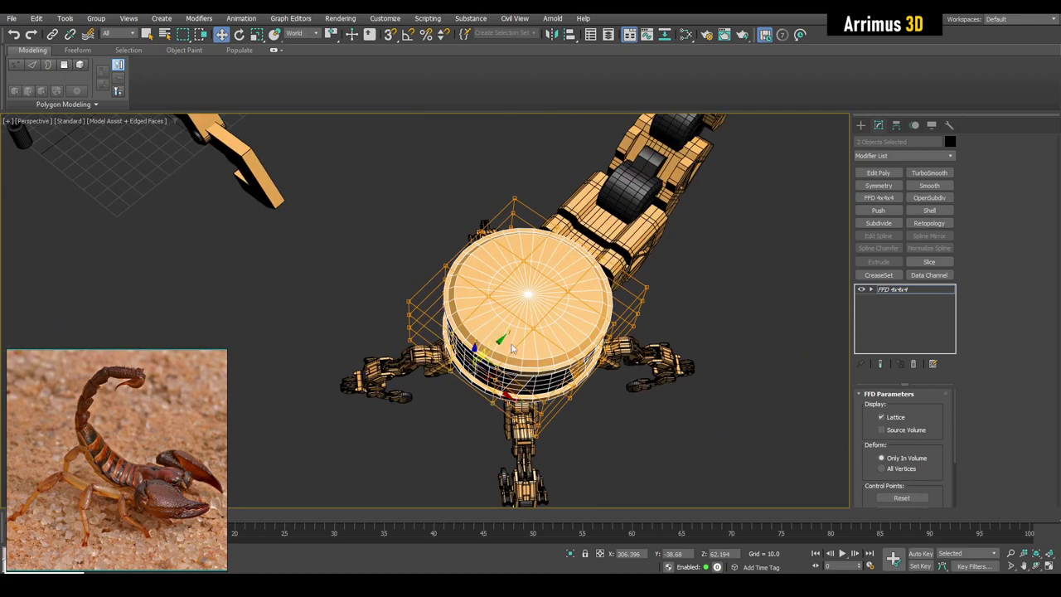
{"action": "left_click_drag", "start_coordinate": [501, 341], "coordinate": [495, 361]}
{"action": "middle_click_drag", "start_coordinate": [496, 361], "coordinate": [322, 317], "text": "alt"}
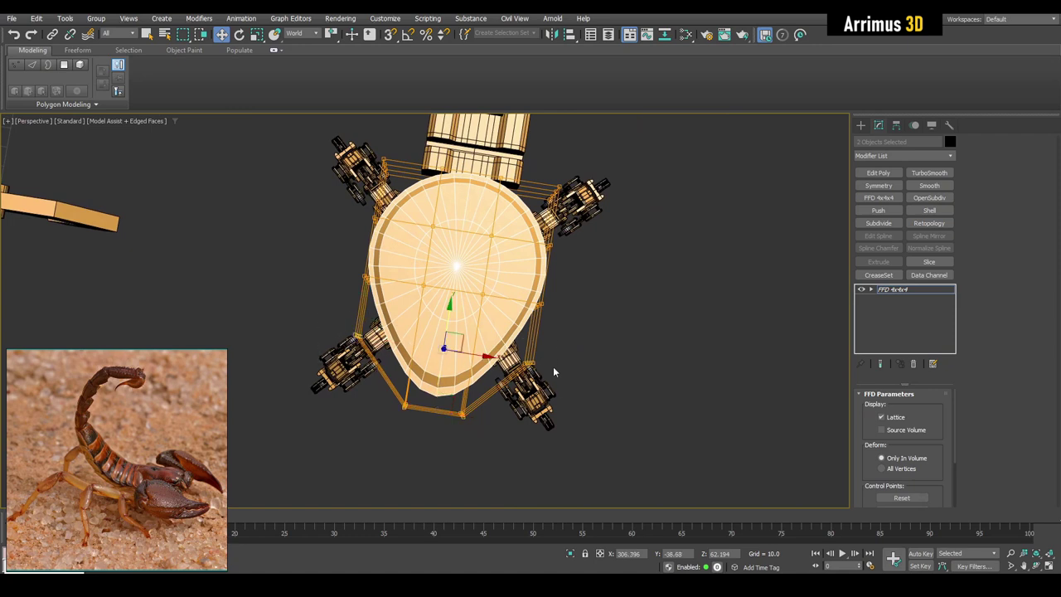
{"action": "left_click_drag", "start_coordinate": [495, 357], "coordinate": [481, 368]}
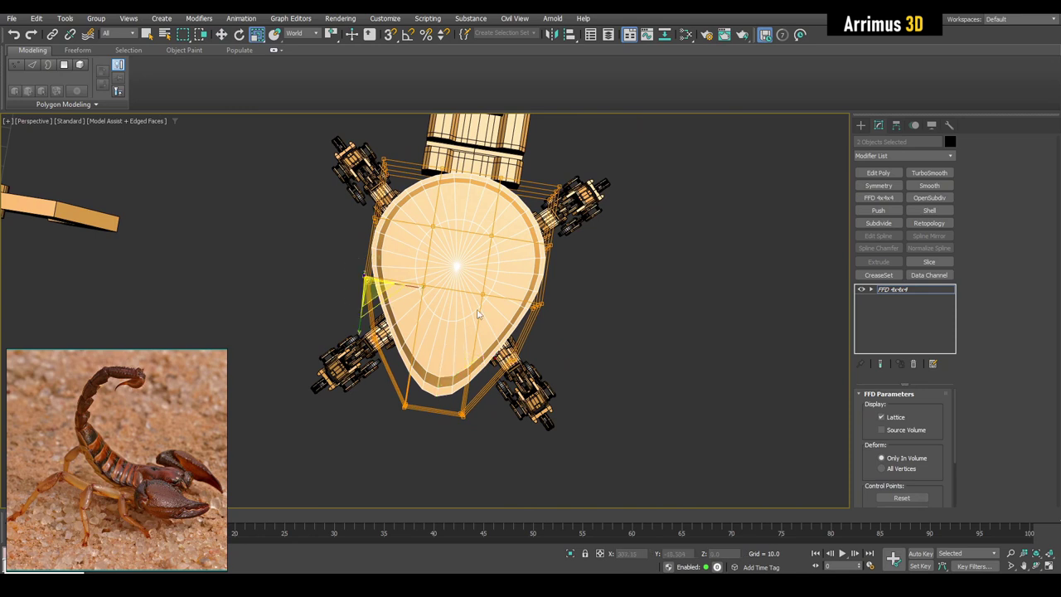
{"action": "mouse_move", "coordinate": [459, 256]}
{"action": "left_mouse_down"}
{"action": "mouse_move", "coordinate": [449, 307]}
{"action": "mouse_move", "coordinate": [463, 280]}
{"action": "left_mouse_up"}
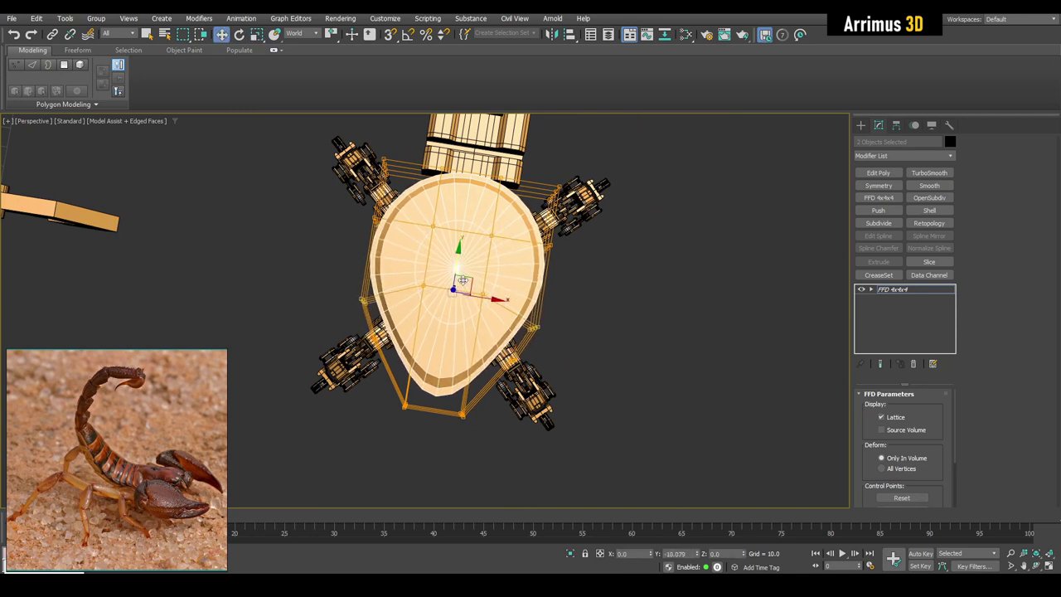
{"action": "left_click_drag", "start_coordinate": [490, 322], "coordinate": [491, 321]}
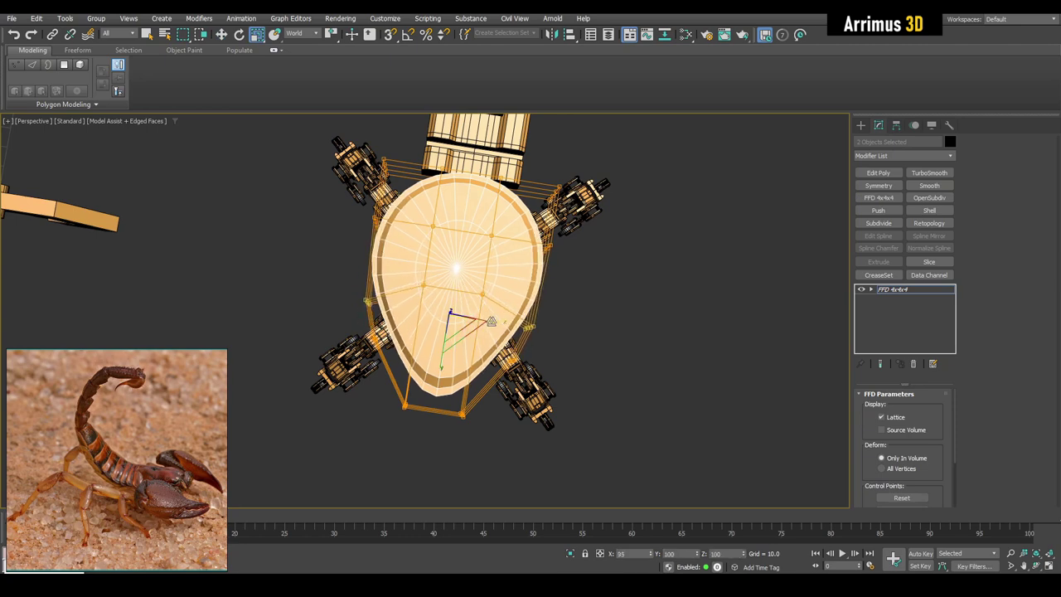
{"action": "middle_click_drag", "start_coordinate": [497, 332], "coordinate": [430, 252], "text": "alt"}
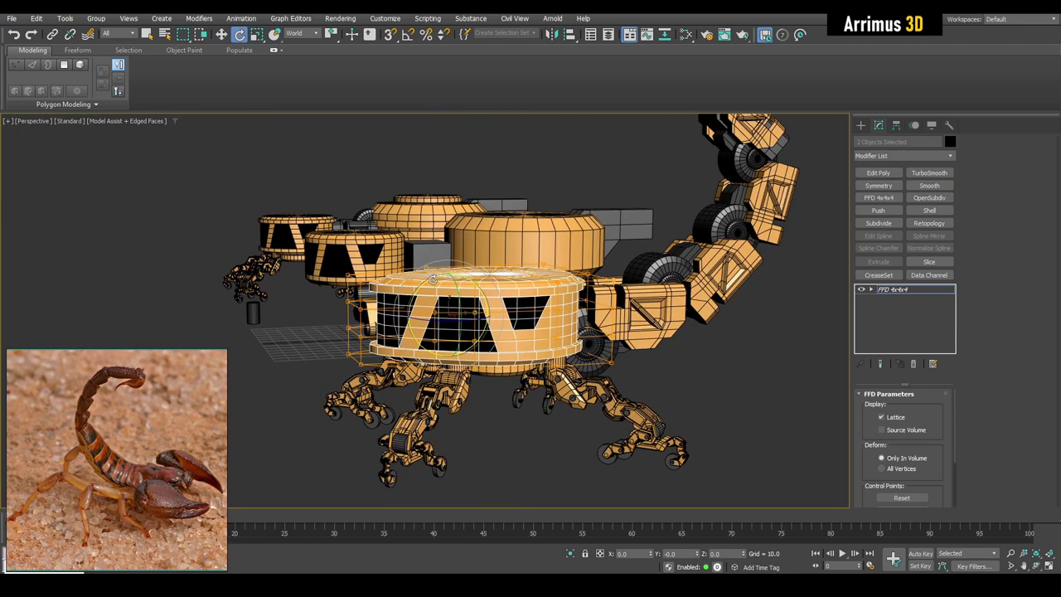
Raise and flatten the lattice's upper control points from the side to shape the shell.
{"action": "mouse_move", "coordinate": [421, 292]}
{"action": "left_mouse_down"}
{"action": "mouse_move", "coordinate": [464, 282]}
{"action": "mouse_move", "coordinate": [431, 290]}
{"action": "left_mouse_up"}
{"action": "key", "text": "w"}
{"action": "middle_click_drag", "start_coordinate": [497, 273], "coordinate": [448, 274], "text": "alt"}
{"action": "left_click_drag", "start_coordinate": [447, 273], "coordinate": [448, 211]}
{"action": "mouse_move", "coordinate": [448, 211]}
{"action": "middle_mouse_down", "text": "alt"}
{"action": "mouse_move", "coordinate": [638, 253]}
{"action": "mouse_move", "coordinate": [536, 292]}
{"action": "mouse_move", "coordinate": [359, 240]}
{"action": "mouse_move", "coordinate": [420, 279]}
{"action": "middle_mouse_up", "text": "alt"}
{"action": "left_click_drag", "start_coordinate": [430, 238], "coordinate": [458, 141]}
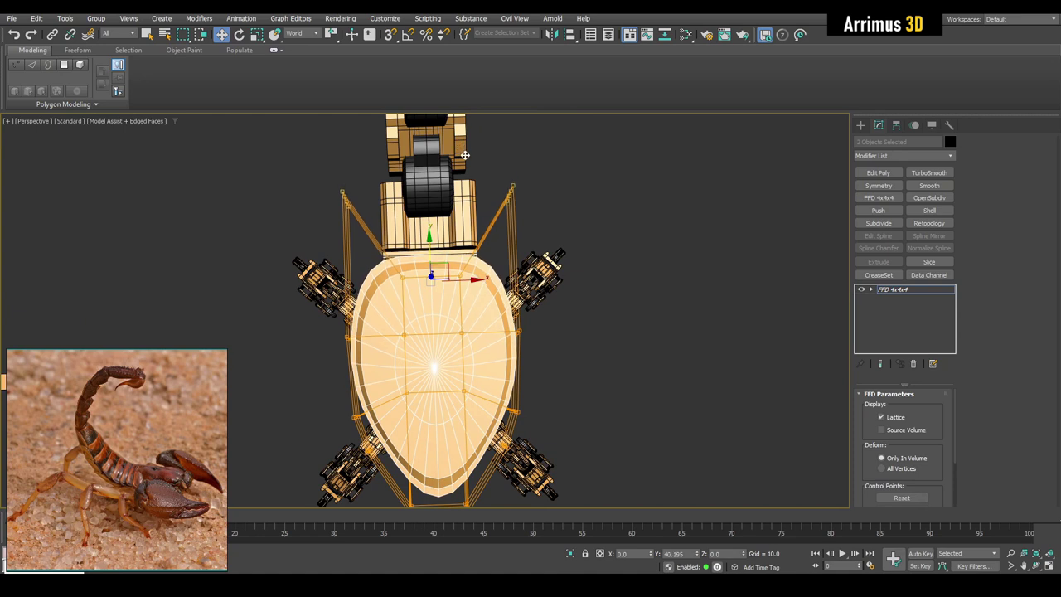
{"action": "left_click_drag", "start_coordinate": [432, 210], "coordinate": [428, 231]}
{"action": "middle_click_drag", "start_coordinate": [473, 262], "coordinate": [549, 220], "text": "alt"}
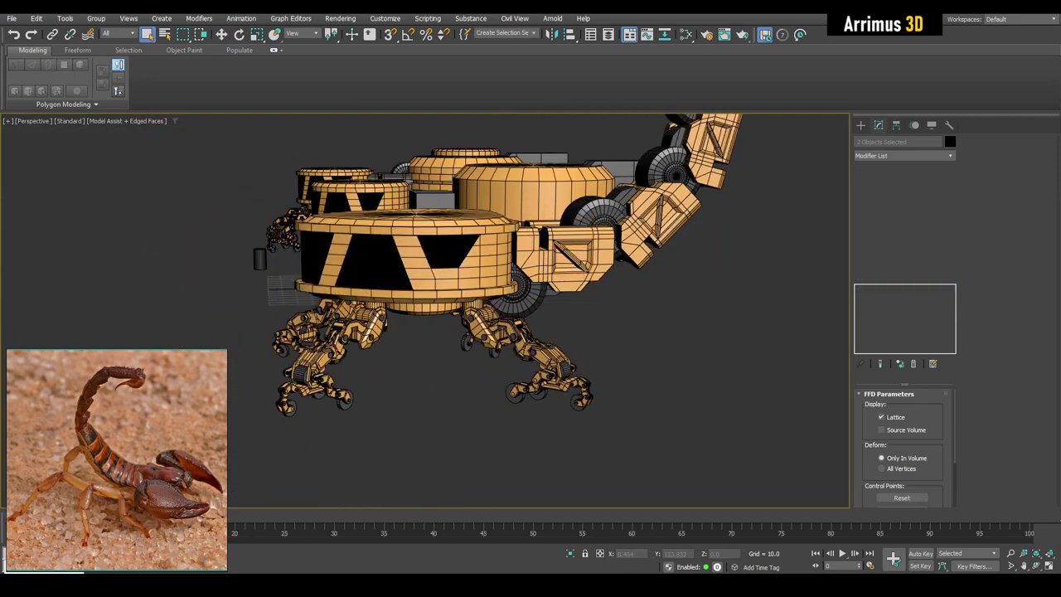
{"action": "key", "text": "q"}
{"action": "middle_click_drag", "start_coordinate": [583, 304], "coordinate": [441, 183], "text": "alt"}
{"action": "key", "text": "z"}
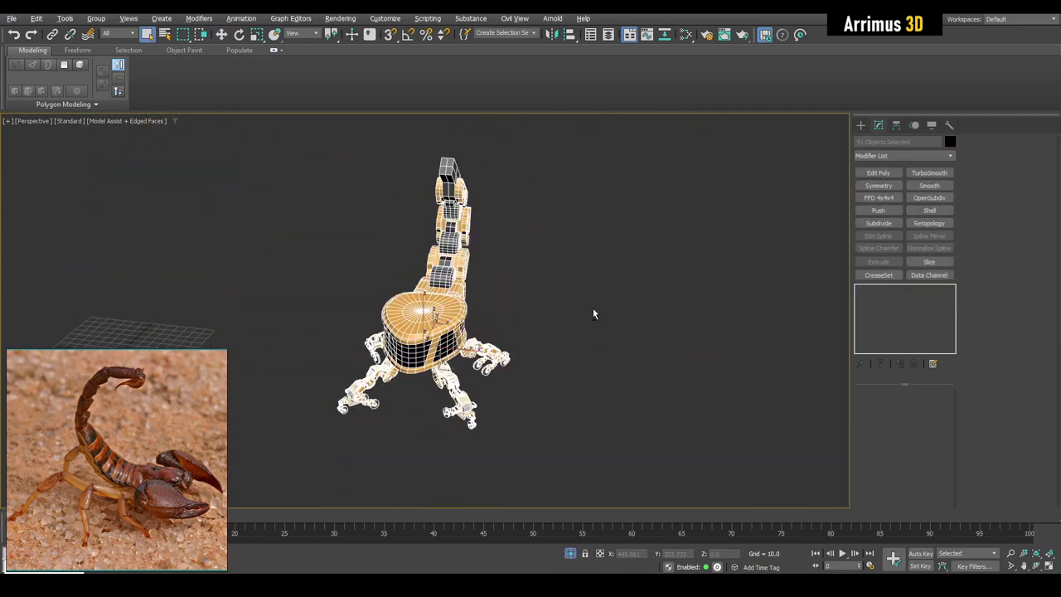
{"action": "mouse_move", "coordinate": [590, 303]}
{"action": "middle_mouse_down", "text": "alt"}
{"action": "mouse_move", "coordinate": [471, 252]}
{"action": "mouse_move", "coordinate": [568, 292]}
{"action": "mouse_move", "coordinate": [680, 279]}
{"action": "mouse_move", "coordinate": [731, 296]}
{"action": "mouse_move", "coordinate": [595, 329]}
{"action": "mouse_move", "coordinate": [587, 386]}
{"action": "mouse_move", "coordinate": [572, 323]}
{"action": "mouse_move", "coordinate": [555, 307]}
{"action": "middle_mouse_up", "text": "alt"}
{"action": "left_click", "coordinate": [427, 279]}
{"action": "middle_click_drag", "start_coordinate": [426, 279], "coordinate": [496, 300], "text": "alt"}
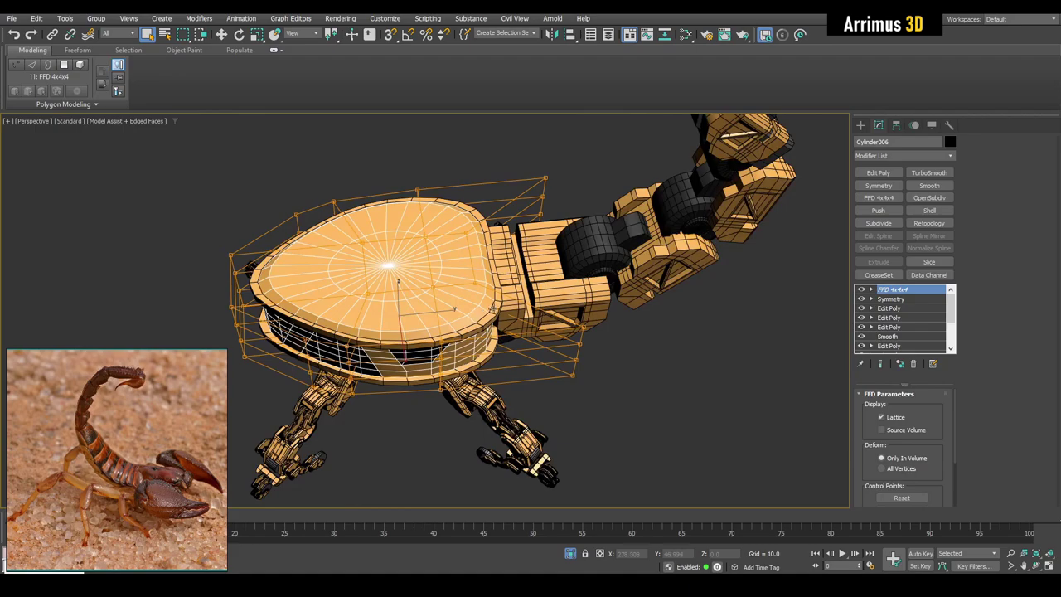
{"action": "left_click", "coordinate": [498, 212]}
{"action": "mouse_move", "coordinate": [498, 218]}
{"action": "middle_mouse_down", "text": "alt"}
{"action": "mouse_move", "coordinate": [589, 213]}
{"action": "mouse_move", "coordinate": [481, 282]}
{"action": "mouse_move", "coordinate": [529, 343]}
{"action": "mouse_move", "coordinate": [520, 358]}
{"action": "mouse_move", "coordinate": [452, 311]}
{"action": "mouse_move", "coordinate": [445, 254]}
{"action": "mouse_move", "coordinate": [488, 281]}
{"action": "mouse_move", "coordinate": [485, 348]}
{"action": "mouse_move", "coordinate": [456, 260]}
{"action": "mouse_move", "coordinate": [657, 253]}
{"action": "mouse_move", "coordinate": [653, 228]}
{"action": "mouse_move", "coordinate": [640, 180]}
{"action": "mouse_move", "coordinate": [534, 203]}
{"action": "mouse_move", "coordinate": [514, 296]}
{"action": "middle_mouse_up", "text": "alt"}
{"action": "left_click", "coordinate": [489, 282]}
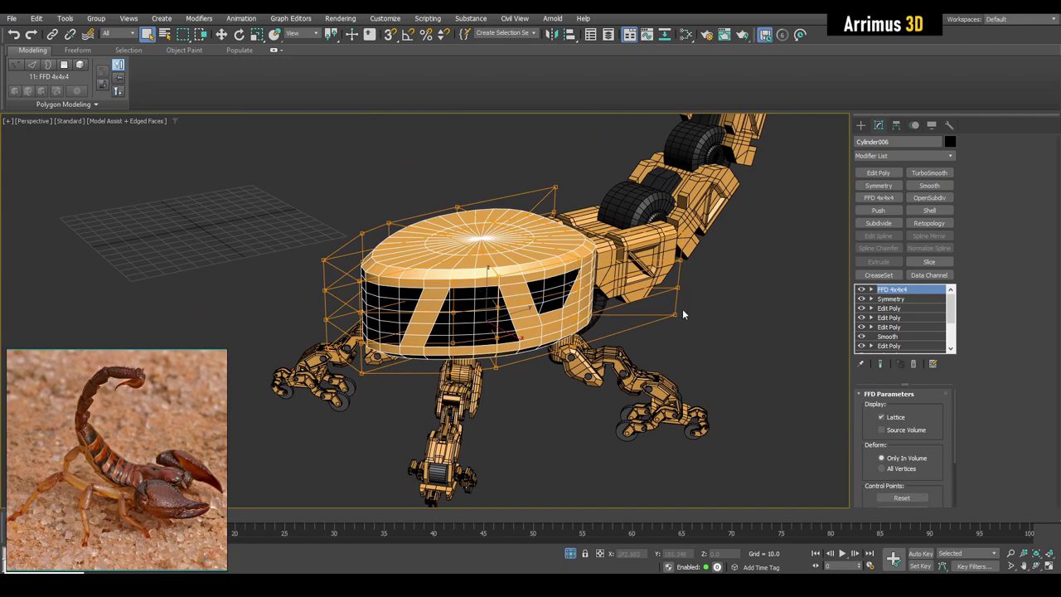
{"action": "left_click", "coordinate": [745, 299]}
{"action": "mouse_move", "coordinate": [745, 299]}
{"action": "middle_mouse_down", "text": "alt"}
{"action": "mouse_move", "coordinate": [604, 325]}
{"action": "mouse_move", "coordinate": [601, 421]}
{"action": "mouse_move", "coordinate": [518, 356]}
{"action": "mouse_move", "coordinate": [488, 307]}
{"action": "mouse_move", "coordinate": [497, 360]}
{"action": "mouse_move", "coordinate": [510, 331]}
{"action": "middle_mouse_up", "text": "alt"}
{"action": "scroll", "coordinate": [511, 340], "scroll_direction": "up", "scroll_amount": 3}
Draw a small Capsule from Extended Primitives beside the body.
{"action": "left_click", "coordinate": [860, 125]}
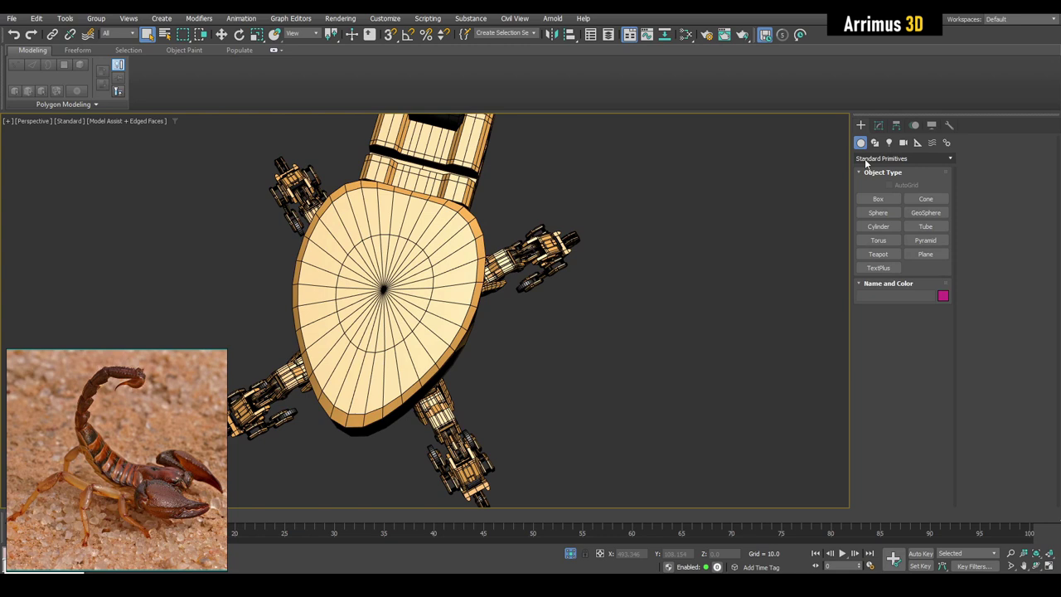
{"action": "left_click", "coordinate": [873, 162]}
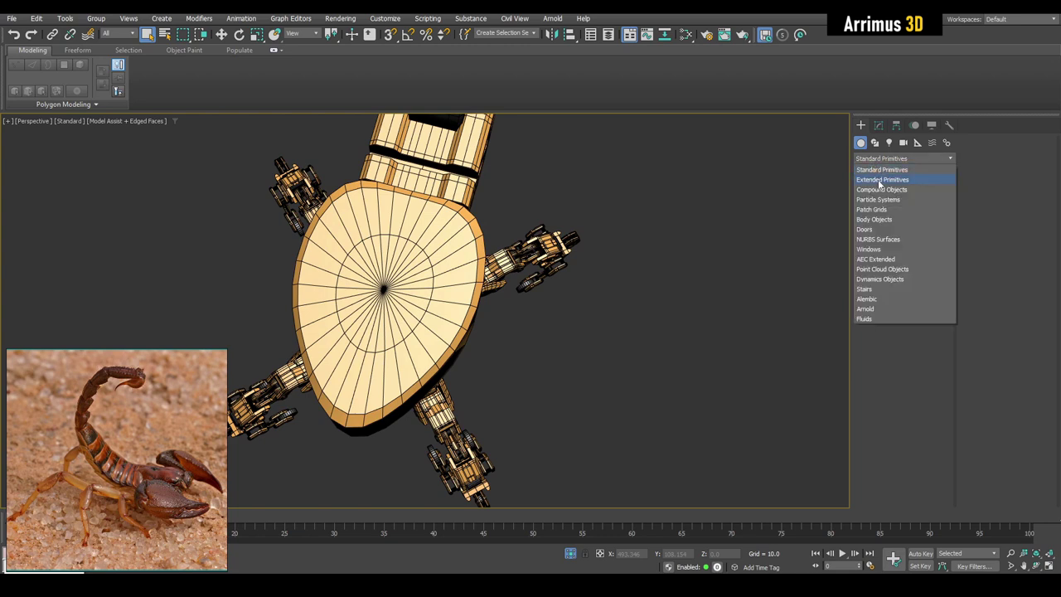
{"action": "left_click", "coordinate": [880, 180]}
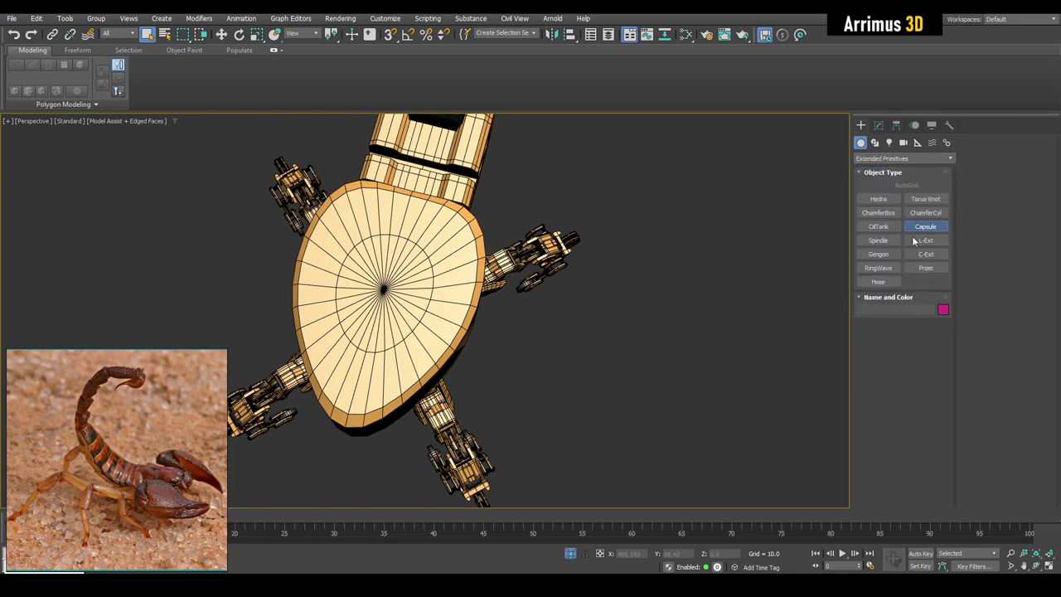
{"action": "middle_click_drag", "start_coordinate": [586, 365], "coordinate": [578, 344], "text": "alt"}
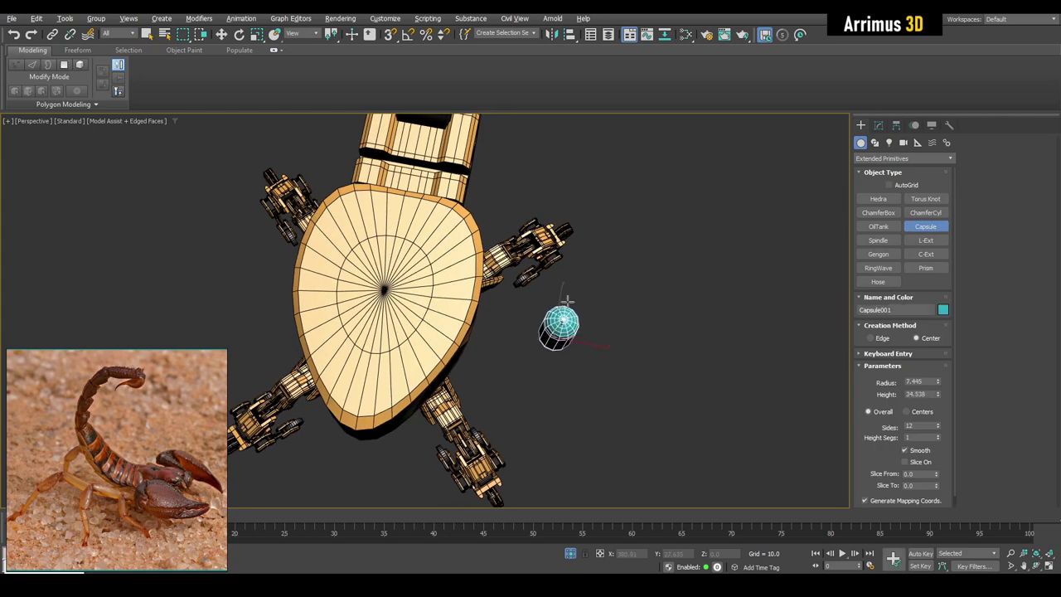
{"action": "key", "text": "e"}
{"action": "mouse_move", "coordinate": [567, 298]}
{"action": "middle_mouse_down", "text": "alt"}
{"action": "mouse_move", "coordinate": [539, 301]}
{"action": "mouse_move", "coordinate": [599, 372]}
{"action": "middle_mouse_up", "text": "alt"}
Move the capsule against the body side where the legs meet, and add Symmetry.
{"action": "key", "text": "w"}
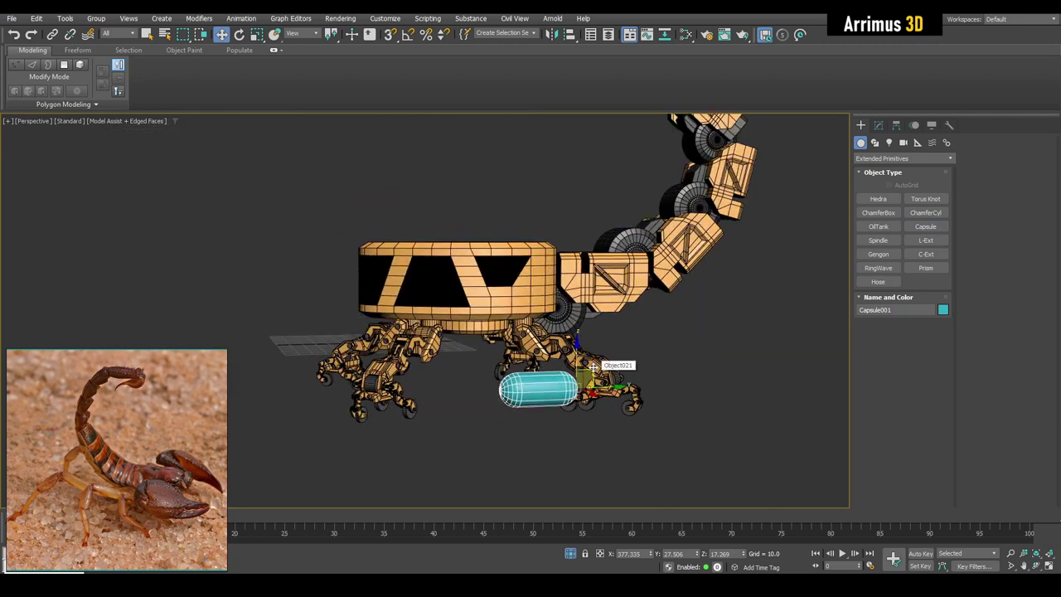
{"action": "left_click_drag", "start_coordinate": [555, 368], "coordinate": [533, 295]}
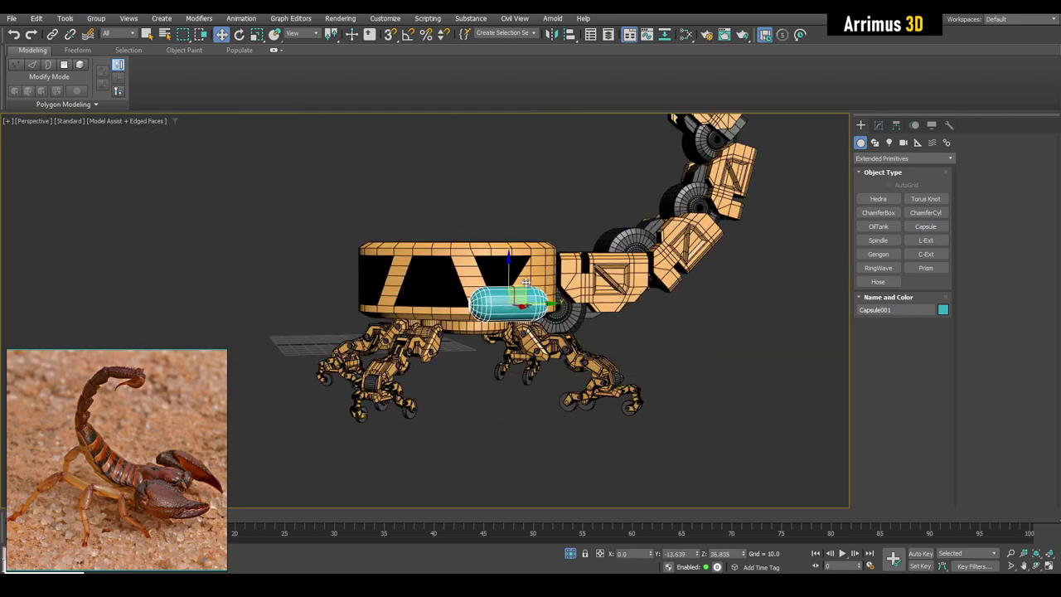
{"action": "middle_click_drag", "start_coordinate": [526, 282], "coordinate": [538, 355], "text": "alt"}
{"action": "left_click_drag", "start_coordinate": [530, 307], "coordinate": [534, 258]}
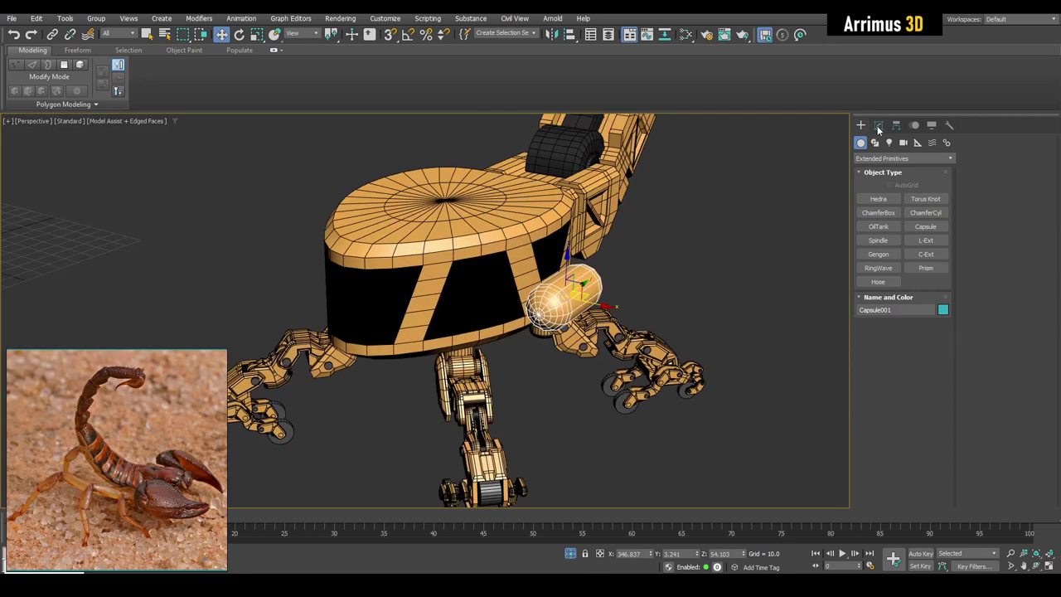
{"action": "left_click", "coordinate": [878, 126]}
{"action": "middle_click_drag", "start_coordinate": [610, 258], "coordinate": [583, 298], "text": "alt"}
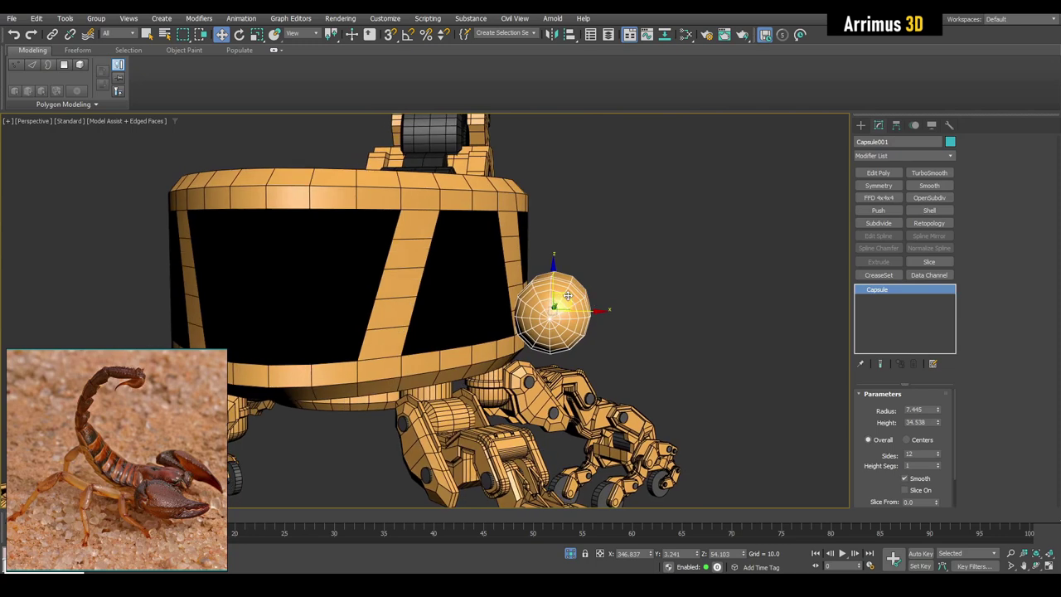
{"action": "left_click_drag", "start_coordinate": [568, 296], "coordinate": [582, 300]}
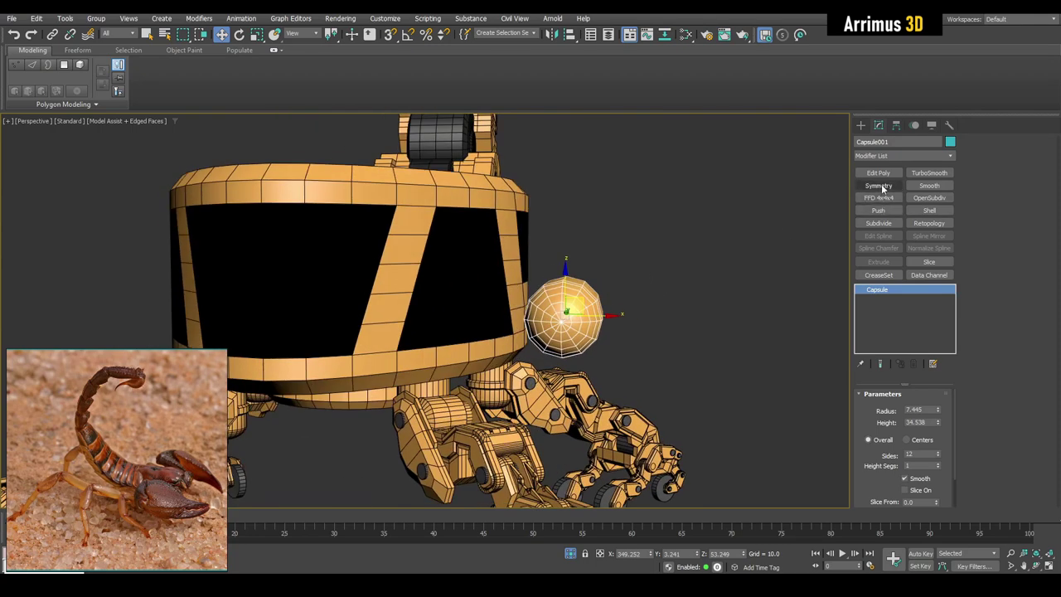
{"action": "left_click", "coordinate": [878, 186]}
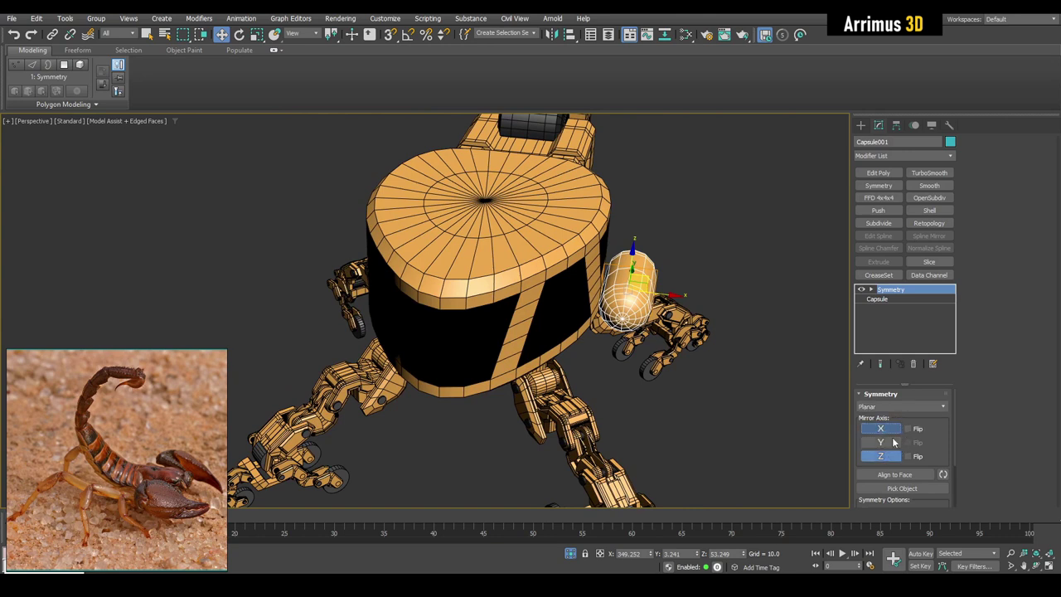
Mirror the capsule across Cylinder006 using Symmetry's Pick Object.
{"action": "left_click", "coordinate": [898, 489]}
{"action": "left_click", "coordinate": [500, 215]}
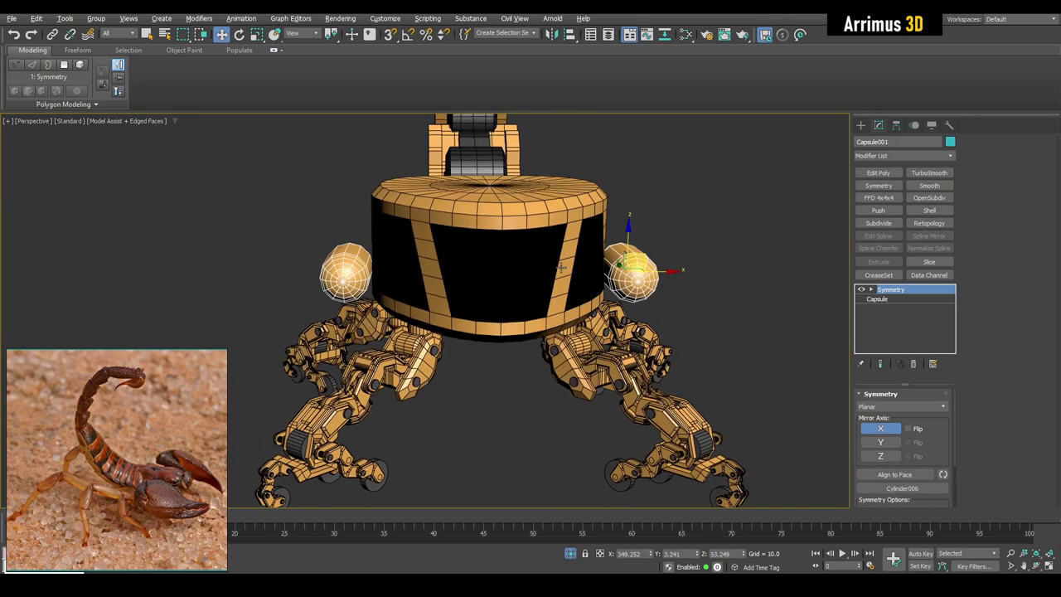
{"action": "middle_click_drag", "start_coordinate": [500, 214], "coordinate": [531, 284], "text": "alt"}
{"action": "left_click", "coordinate": [489, 235]}
{"action": "mouse_move", "coordinate": [489, 235]}
{"action": "middle_mouse_down", "text": "alt"}
{"action": "mouse_move", "coordinate": [656, 268]}
{"action": "mouse_move", "coordinate": [590, 298]}
{"action": "mouse_move", "coordinate": [574, 359]}
{"action": "mouse_move", "coordinate": [479, 281]}
{"action": "mouse_move", "coordinate": [483, 261]}
{"action": "mouse_move", "coordinate": [579, 258]}
{"action": "mouse_move", "coordinate": [499, 274]}
{"action": "middle_mouse_up", "text": "alt"}
{"action": "left_click", "coordinate": [656, 268]}
{"action": "key", "text": "F4"}
{"action": "scroll", "coordinate": [500, 274], "scroll_direction": "up", "scroll_amount": 3}
{"action": "key", "text": "F4"}
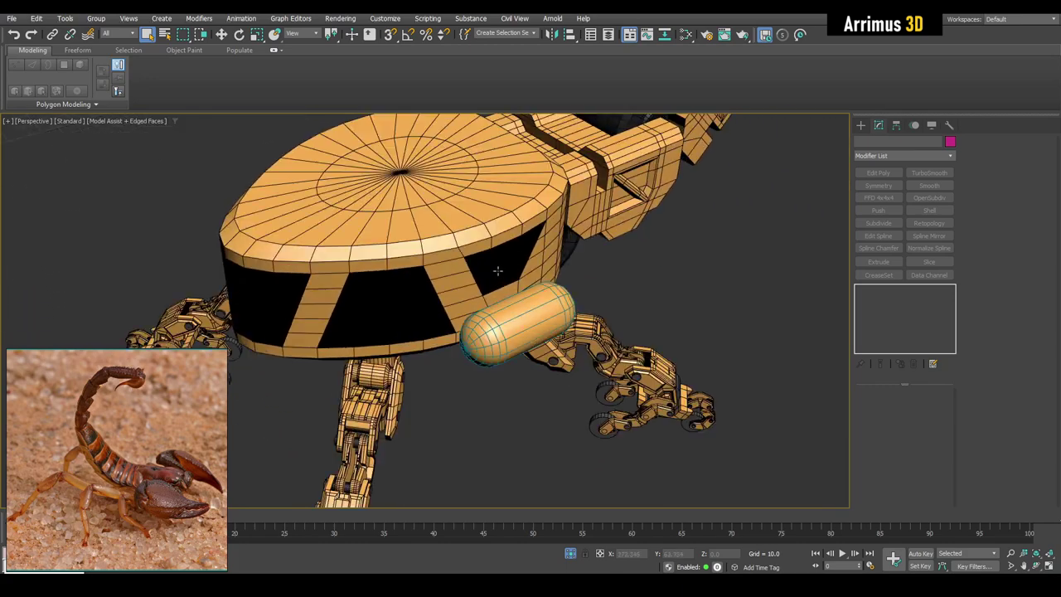
Insert an Edit Poly above the capsule, then return to the Capsule level to raise its Sides.
{"action": "left_click", "coordinate": [525, 310]}
{"action": "left_click", "coordinate": [878, 185]}
{"action": "middle_click_drag", "start_coordinate": [525, 310], "coordinate": [580, 315], "text": "alt"}
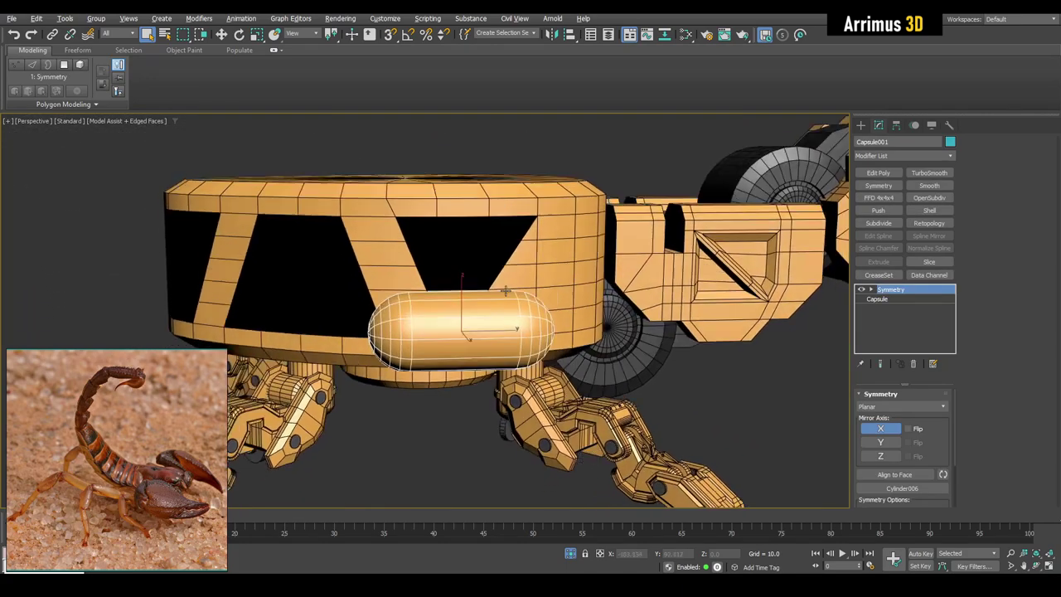
{"action": "left_click", "coordinate": [902, 298]}
{"action": "scroll", "coordinate": [830, 306], "scroll_direction": "up", "scroll_amount": 3}
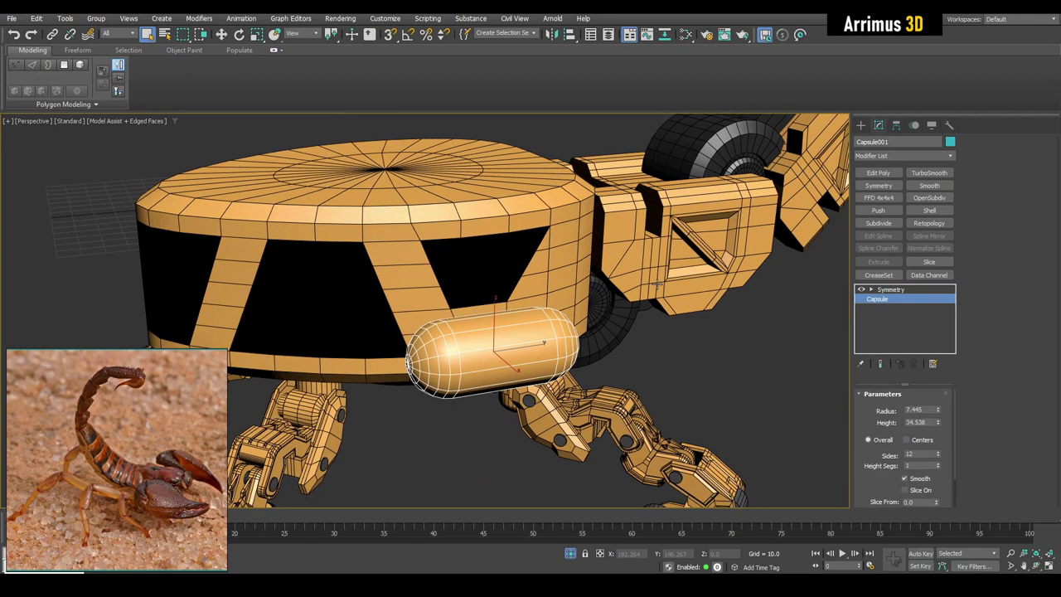
{"action": "left_click", "coordinate": [878, 172]}
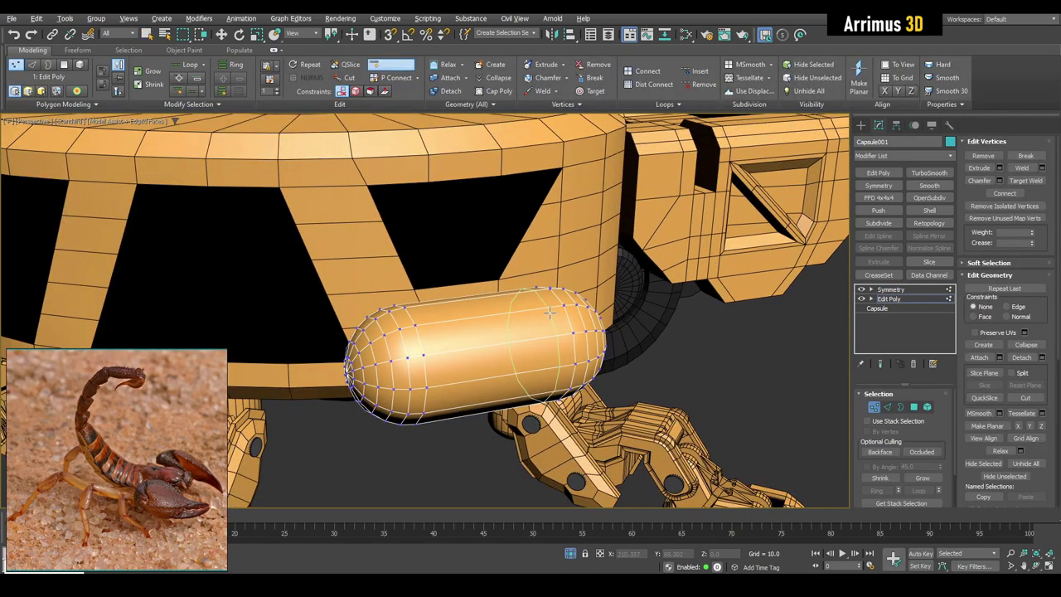
{"action": "middle_click_drag", "start_coordinate": [550, 311], "coordinate": [568, 309]}
{"action": "left_click", "coordinate": [888, 299]}
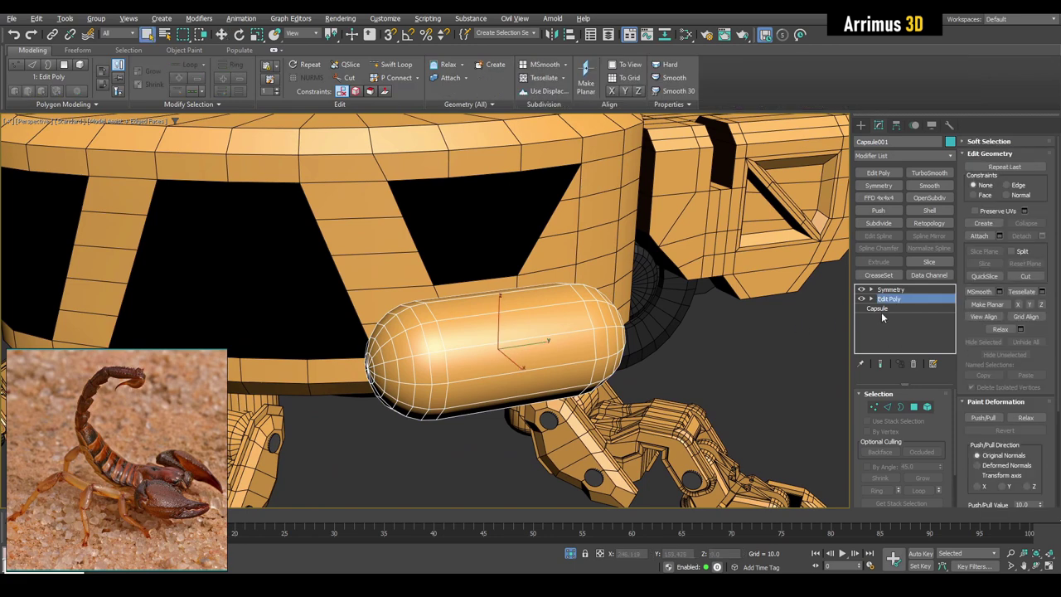
{"action": "left_click", "coordinate": [880, 309]}
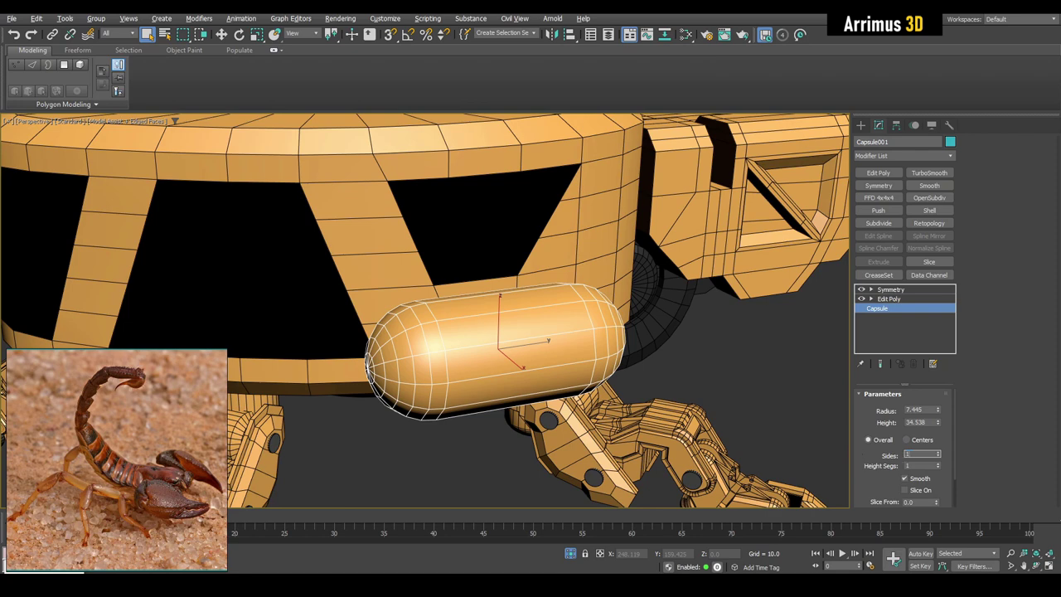
{"action": "type", "text": "6"}
{"action": "middle_click_drag", "start_coordinate": [744, 388], "coordinate": [742, 385]}
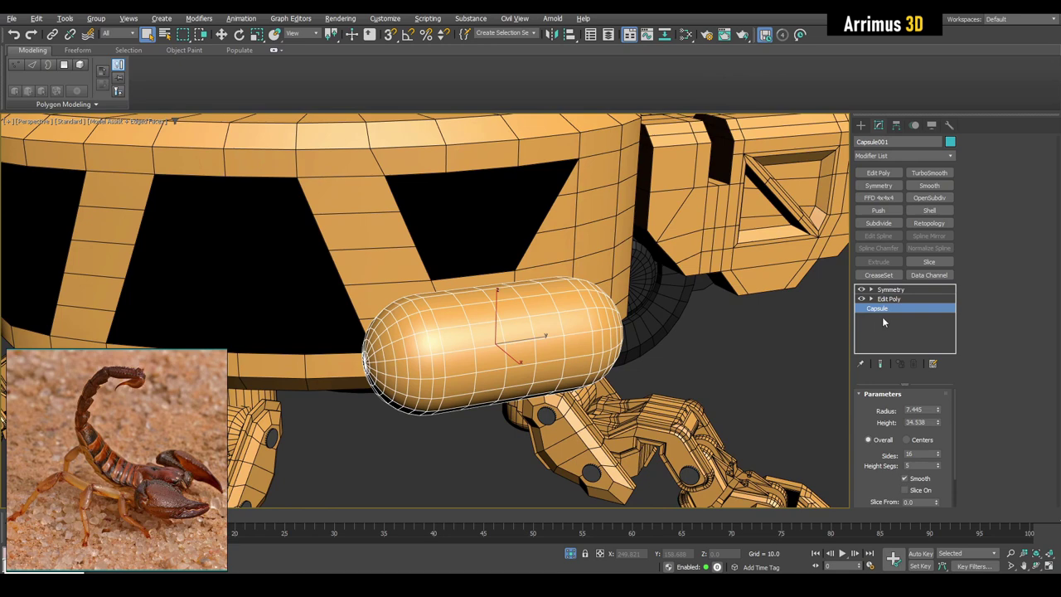
Detach a polygon ring from the capsule, then thicken it with Shell and Edit Poly.
{"action": "left_click", "coordinate": [904, 300]}
{"action": "scroll", "coordinate": [570, 313], "scroll_direction": "up", "scroll_amount": 5}
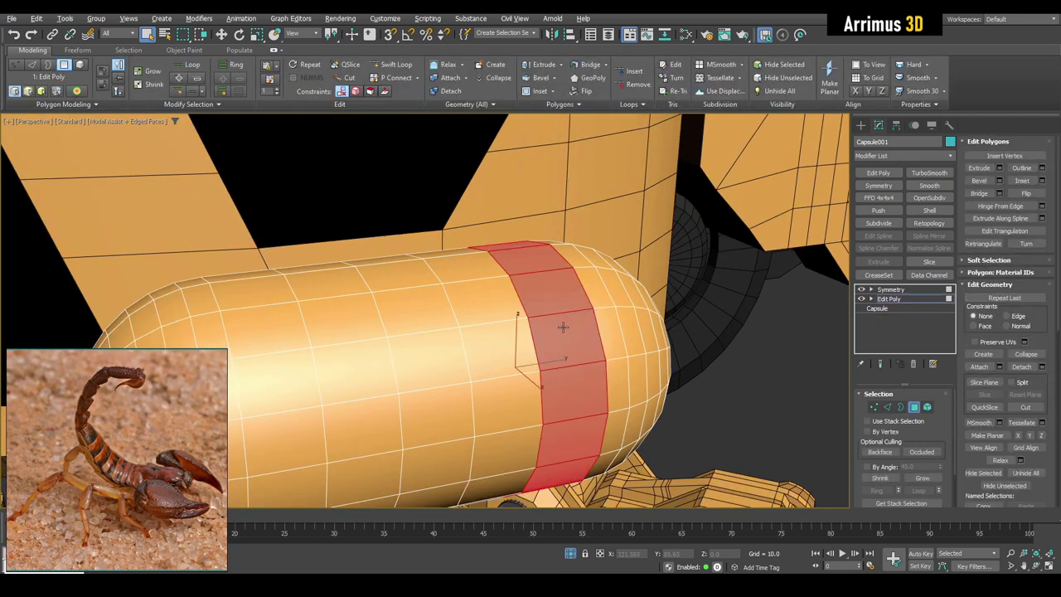
{"action": "left_click", "coordinate": [709, 328]}
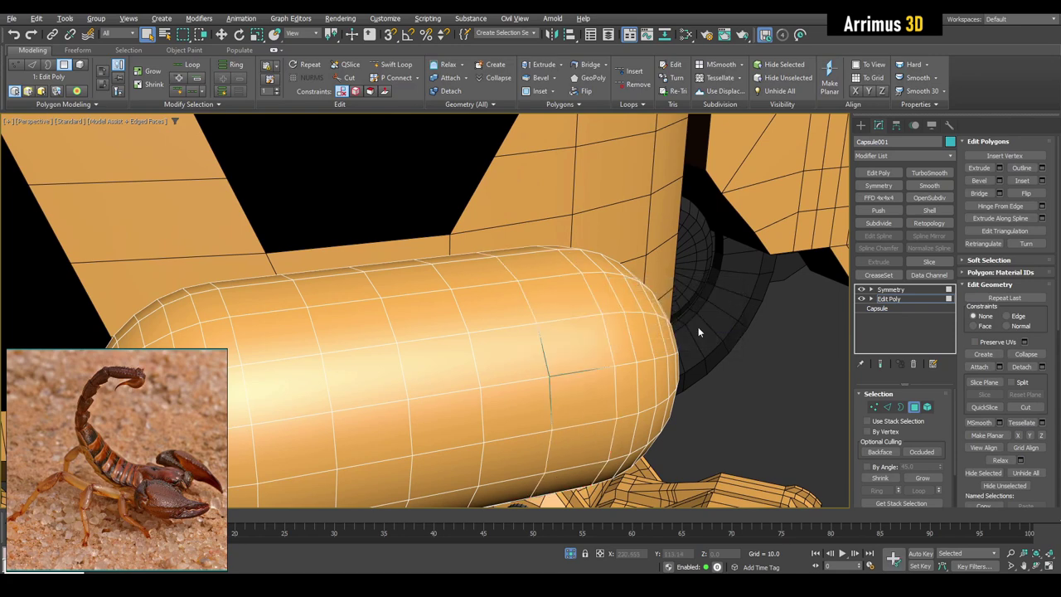
{"action": "left_click", "coordinate": [911, 211]}
{"action": "left_click", "coordinate": [878, 172]}
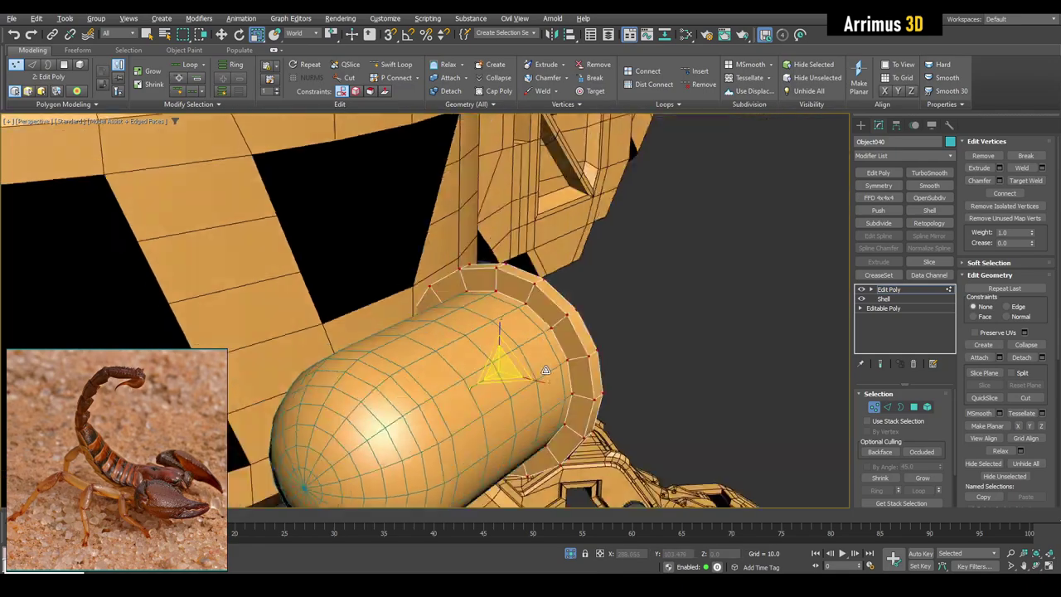
Add a flipped Symmetry to copy the ring to the capsule's other end.
{"action": "middle_click_drag", "start_coordinate": [497, 364], "coordinate": [514, 356], "text": "alt"}
{"action": "scroll", "coordinate": [498, 362], "scroll_direction": "down", "scroll_amount": 3}
{"action": "left_click", "coordinate": [874, 186]}
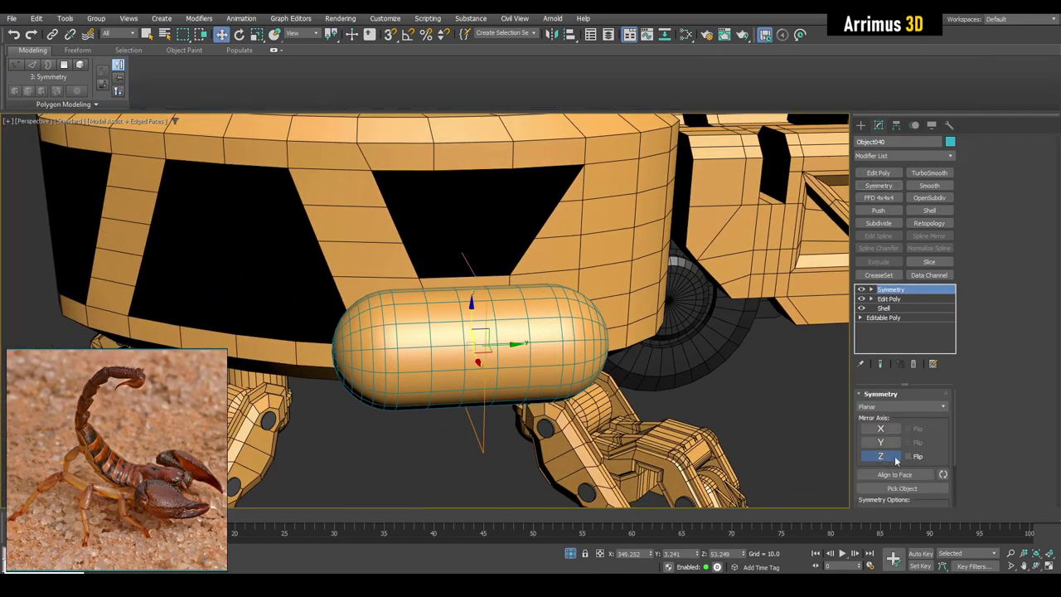
{"action": "left_click", "coordinate": [906, 456]}
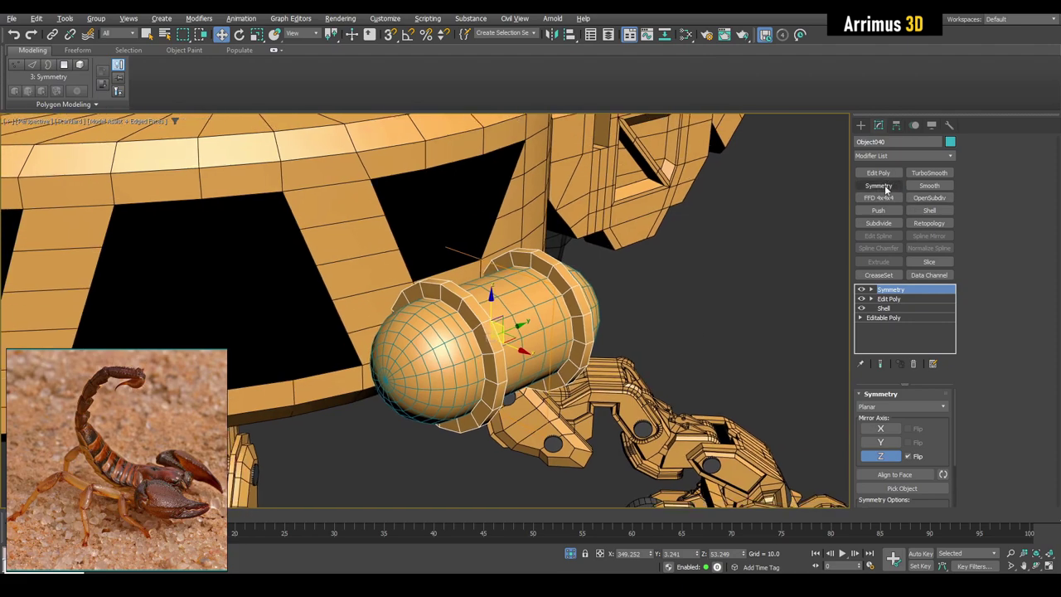
{"action": "scroll", "coordinate": [381, 225], "scroll_direction": "down", "scroll_amount": 3}
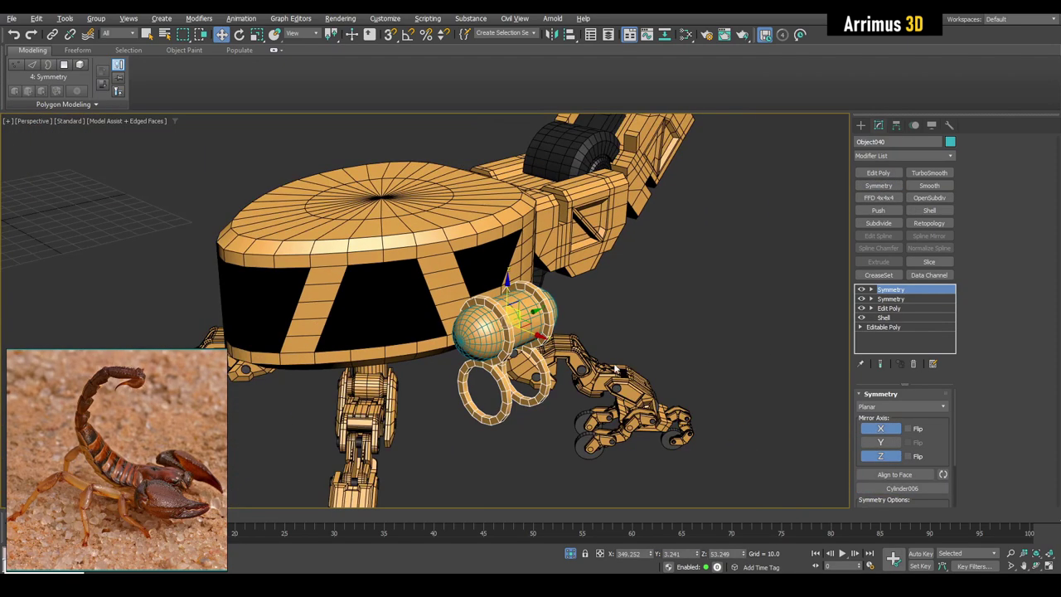
{"action": "middle_click_drag", "start_coordinate": [382, 225], "coordinate": [505, 287], "text": "alt"}
{"action": "scroll", "coordinate": [497, 291], "scroll_direction": "up", "scroll_amount": 2}
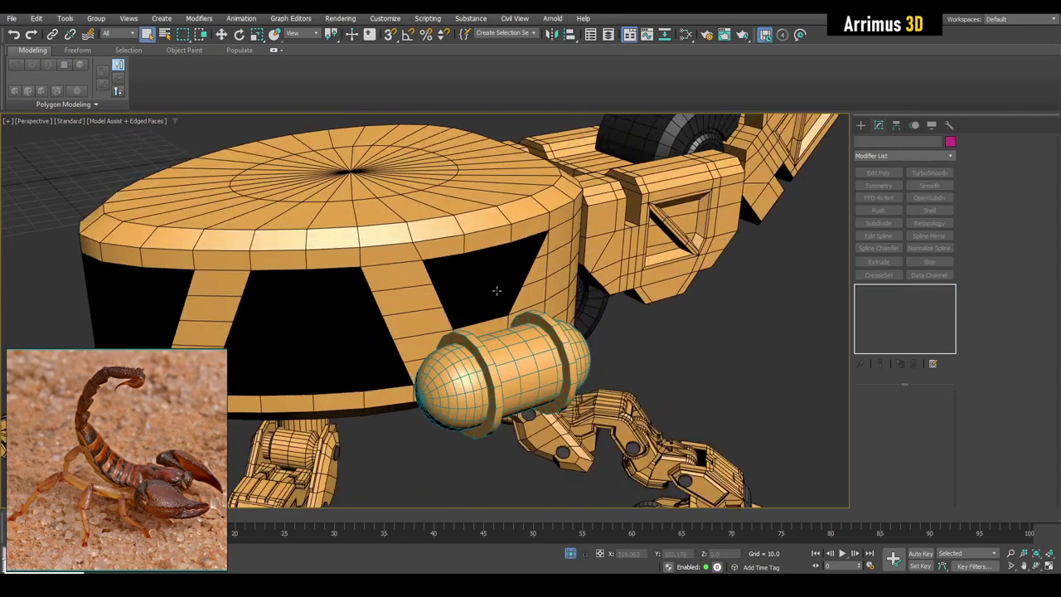
{"action": "scroll", "coordinate": [390, 259], "scroll_direction": "up", "scroll_amount": 2}
{"action": "scroll", "coordinate": [456, 237], "scroll_direction": "up", "scroll_amount": 1}
Add Edit Poly to the teardrop body and select frame strip polygons in Polygon mode.
{"action": "scroll", "coordinate": [485, 232], "scroll_direction": "up", "scroll_amount": 1}
{"action": "left_click", "coordinate": [485, 228]}
{"action": "middle_click_drag", "start_coordinate": [485, 229], "coordinate": [516, 239], "text": "alt"}
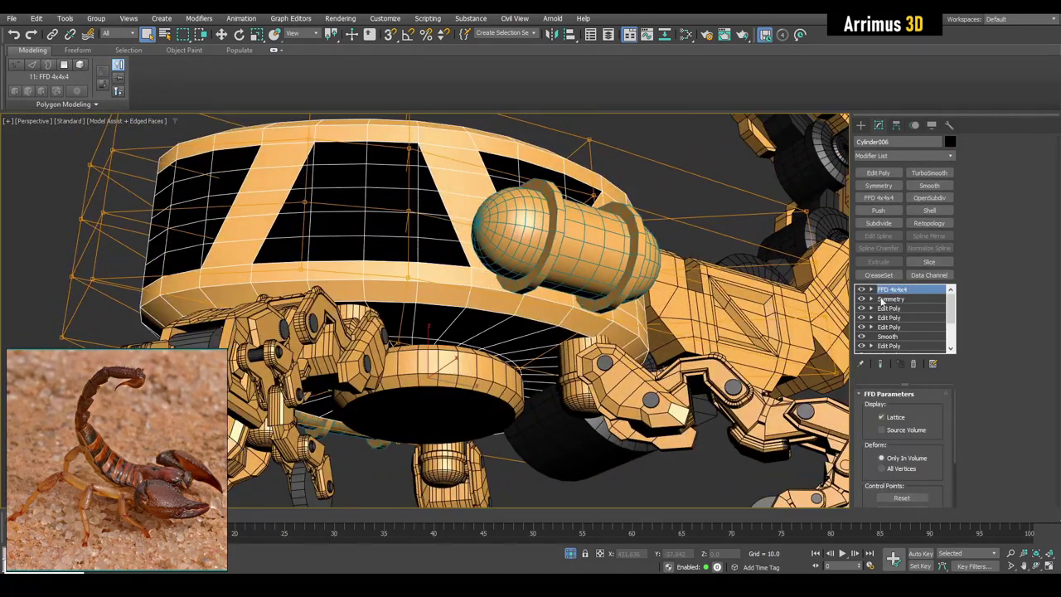
{"action": "left_click", "coordinate": [878, 173]}
{"action": "key", "text": "shift+z"}
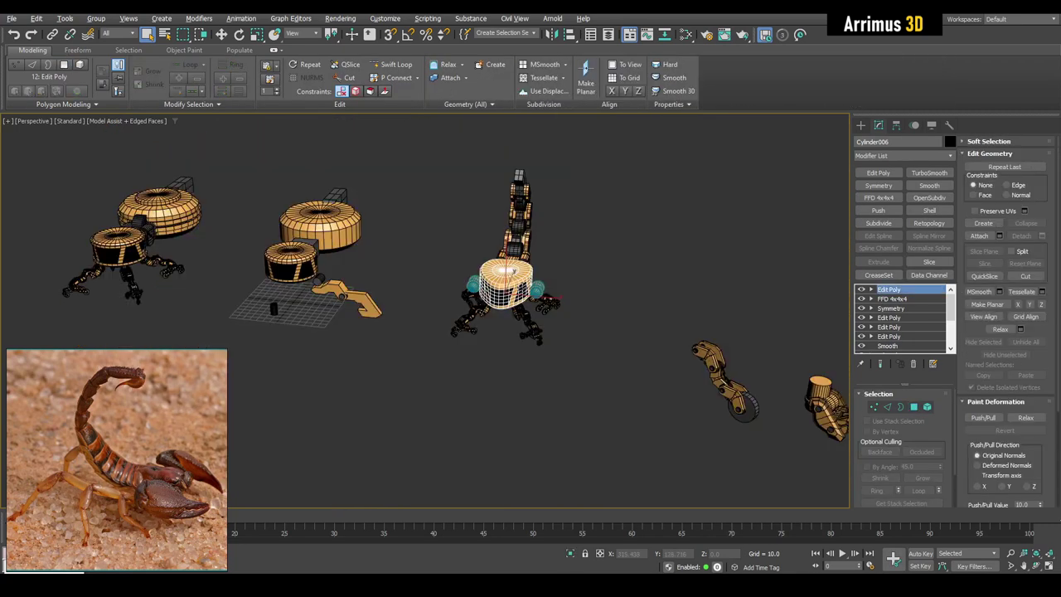
{"action": "key", "text": "z"}
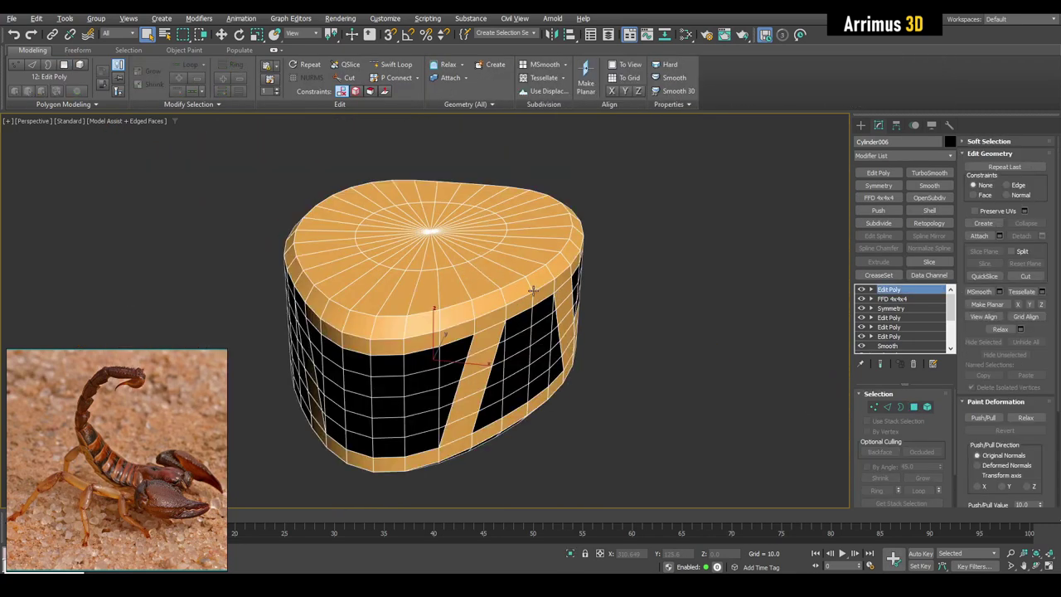
{"action": "key", "text": "4"}
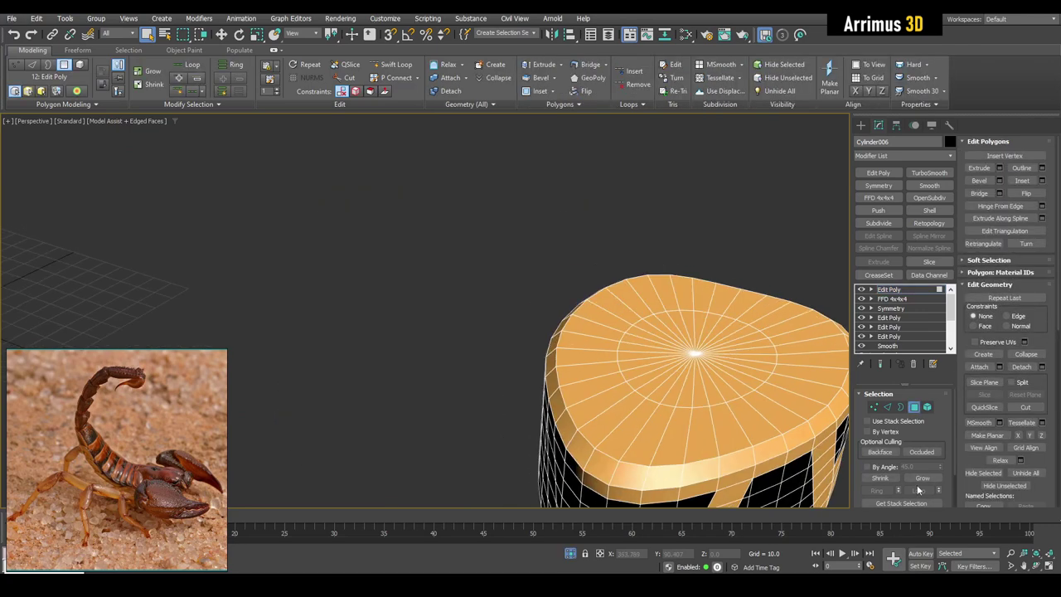
{"action": "type", "text": "25"}
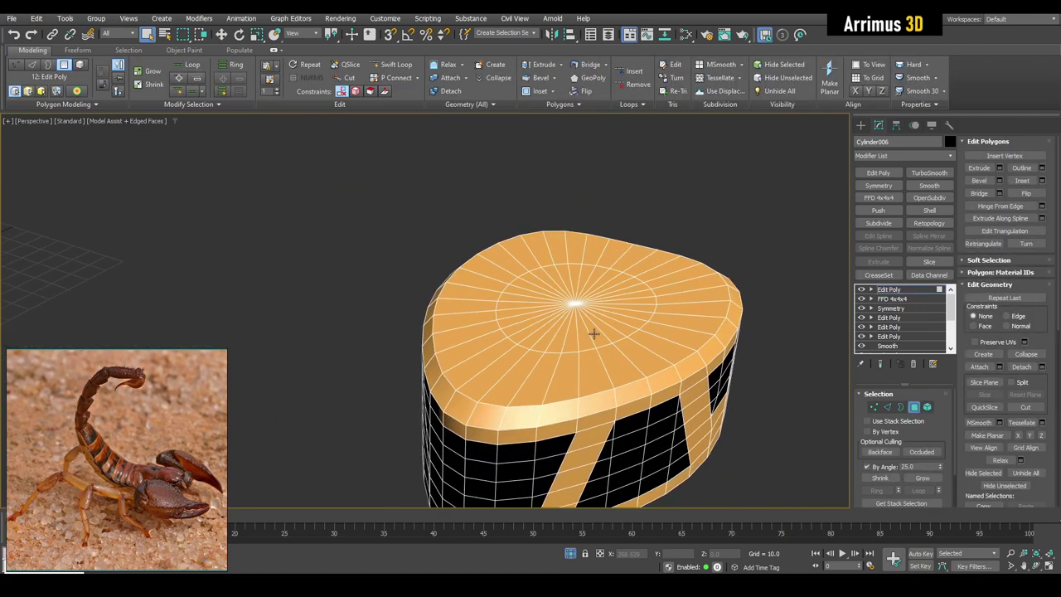
{"action": "left_click", "coordinate": [597, 315]}
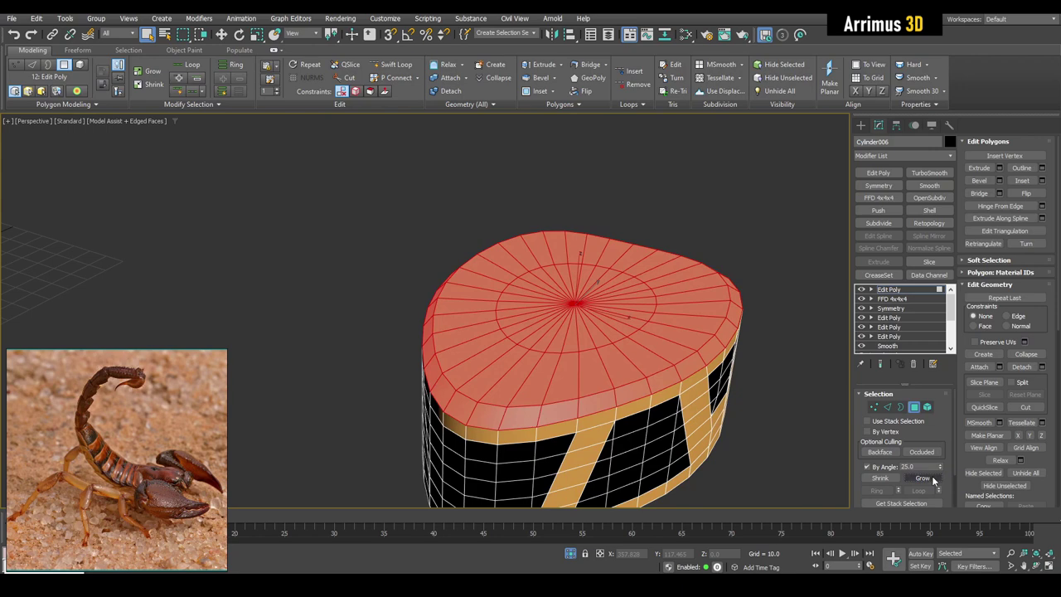
Orbit around the body to review the selected strips, end walls and caps.
{"action": "mouse_move", "coordinate": [502, 414]}
{"action": "middle_mouse_down", "text": "alt"}
{"action": "mouse_move", "coordinate": [502, 346]}
{"action": "mouse_move", "coordinate": [635, 303]}
{"action": "middle_mouse_up", "text": "alt"}
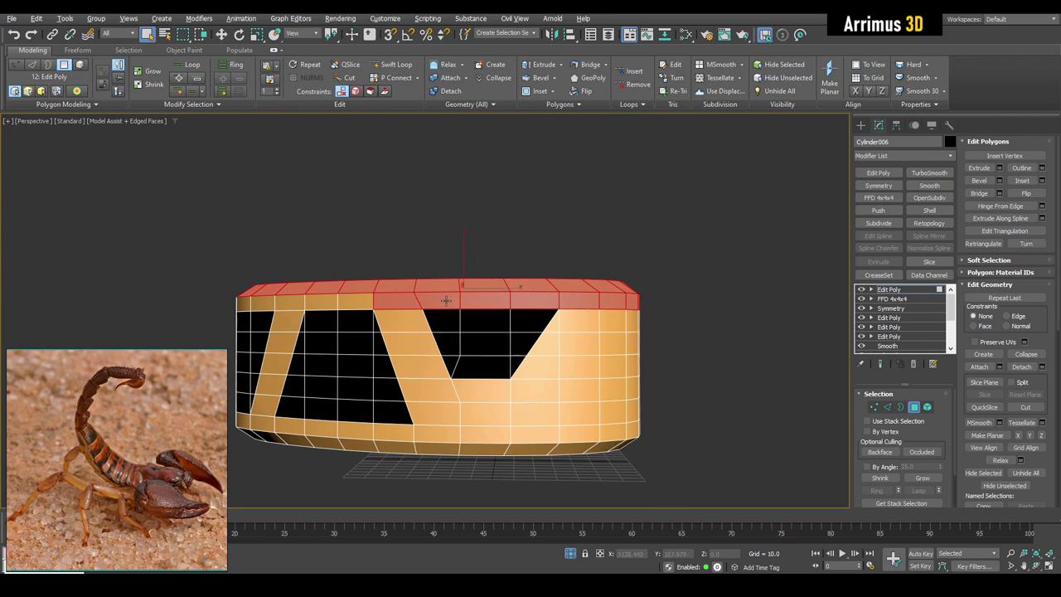
{"action": "mouse_move", "coordinate": [608, 358]}
{"action": "middle_mouse_down", "text": "alt"}
{"action": "mouse_move", "coordinate": [477, 311]}
{"action": "mouse_move", "coordinate": [476, 298]}
{"action": "middle_mouse_up", "text": "alt"}
{"action": "middle_click_drag", "start_coordinate": [698, 406], "coordinate": [500, 390], "text": "alt"}
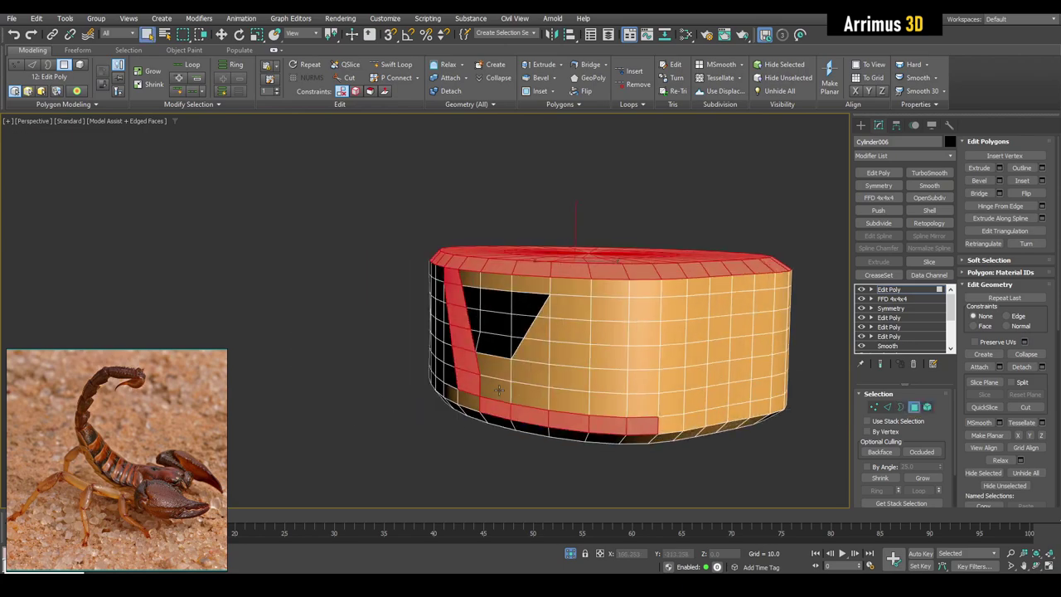
{"action": "middle_click_drag", "start_coordinate": [682, 412], "coordinate": [609, 228], "text": "alt"}
{"action": "middle_click_drag", "start_coordinate": [585, 310], "coordinate": [536, 290], "text": "alt"}
{"action": "mouse_move", "coordinate": [485, 414]}
{"action": "middle_mouse_down", "text": "alt"}
{"action": "mouse_move", "coordinate": [552, 348]}
{"action": "mouse_move", "coordinate": [517, 348]}
{"action": "mouse_move", "coordinate": [505, 329]}
{"action": "mouse_move", "coordinate": [420, 283]}
{"action": "middle_mouse_up", "text": "alt"}
{"action": "mouse_move", "coordinate": [551, 268]}
{"action": "middle_mouse_down", "text": "alt"}
{"action": "mouse_move", "coordinate": [423, 322]}
{"action": "mouse_move", "coordinate": [546, 340]}
{"action": "mouse_move", "coordinate": [530, 338]}
{"action": "mouse_move", "coordinate": [561, 310]}
{"action": "middle_mouse_up", "text": "alt"}
Switch between vertex and polygon levels, exit to plain selection, and check the underside.
{"action": "key", "text": "ctrl+e"}
{"action": "key", "text": "1"}
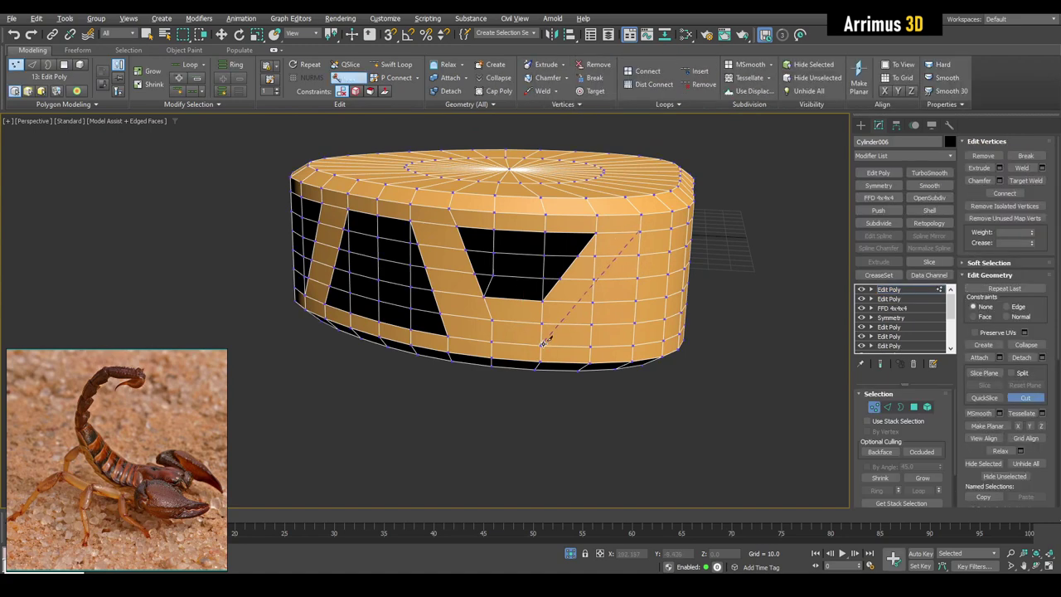
{"action": "scroll", "coordinate": [580, 323], "scroll_direction": "up", "scroll_amount": 3}
{"action": "key", "text": "ctrl+w"}
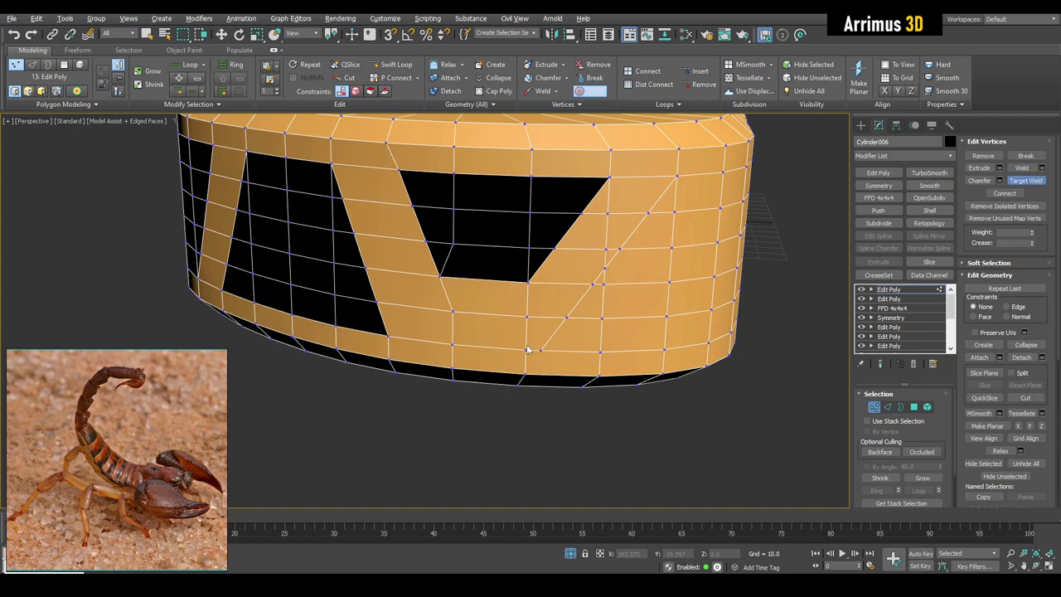
{"action": "key", "text": "4"}
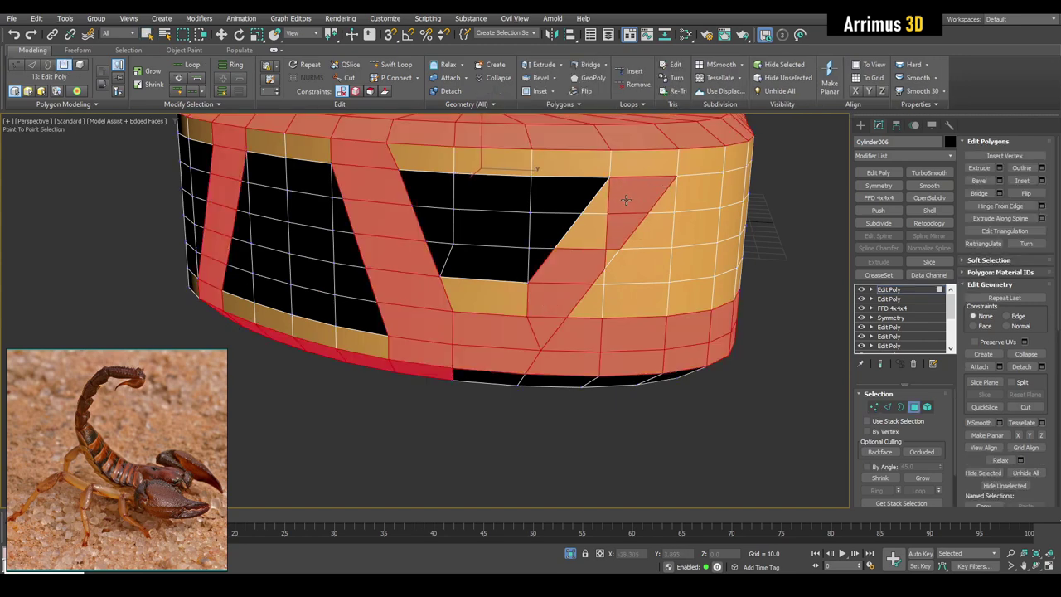
{"action": "scroll", "coordinate": [547, 298], "scroll_direction": "up", "scroll_amount": 2}
{"action": "key", "text": "1"}
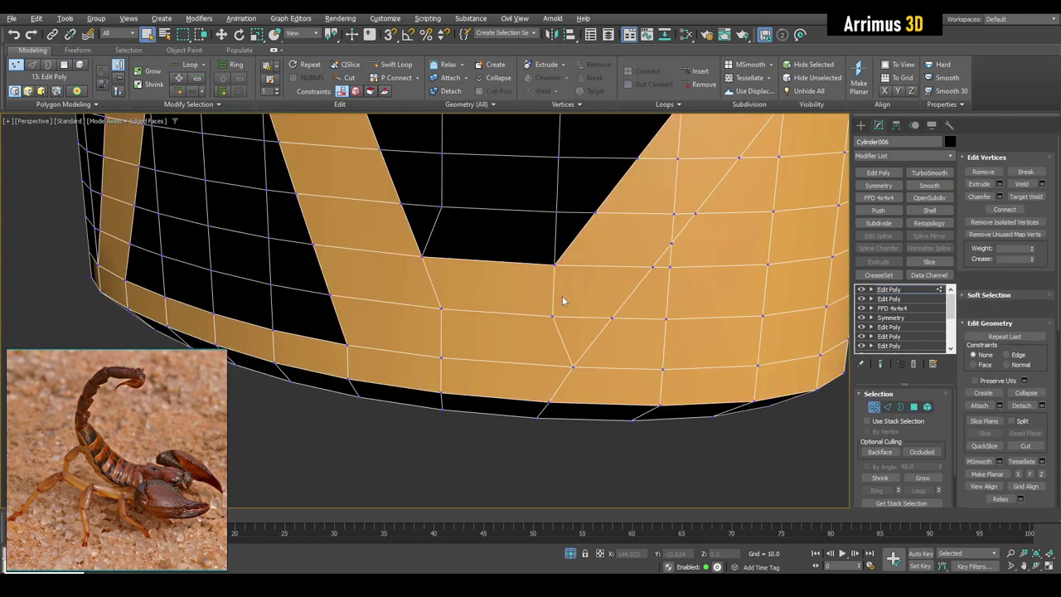
{"action": "scroll", "coordinate": [541, 314], "scroll_direction": "down", "scroll_amount": 2}
{"action": "scroll", "coordinate": [543, 306], "scroll_direction": "down", "scroll_amount": 3}
{"action": "key", "text": "4"}
{"action": "key", "text": "q"}
{"action": "mouse_move", "coordinate": [609, 232]}
{"action": "middle_mouse_down", "text": "alt"}
{"action": "mouse_move", "coordinate": [525, 325]}
{"action": "mouse_move", "coordinate": [548, 323]}
{"action": "middle_mouse_up", "text": "alt"}
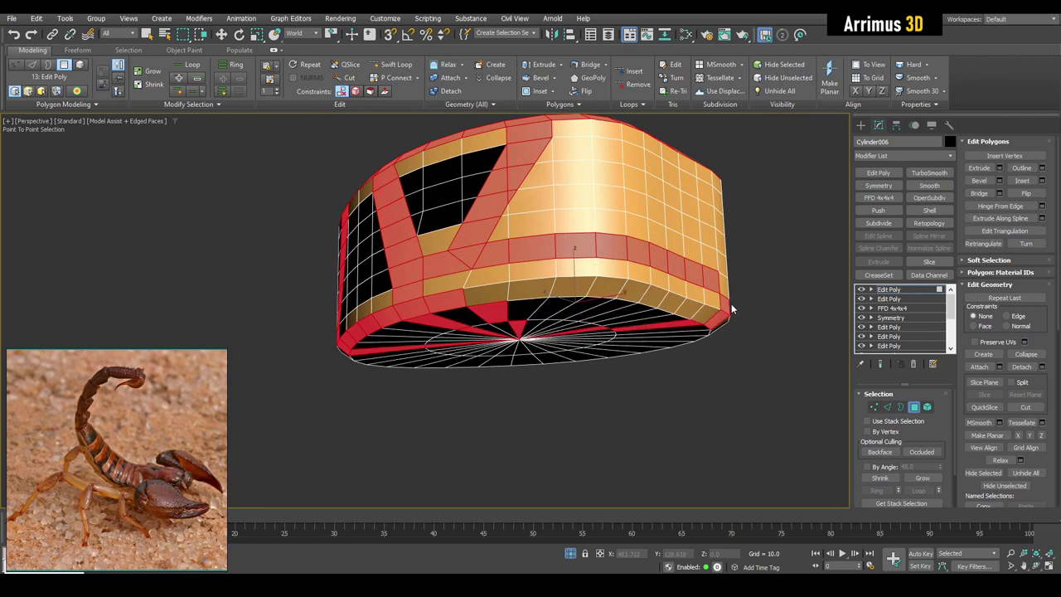
{"action": "mouse_move", "coordinate": [719, 313]}
{"action": "middle_mouse_down", "text": "alt"}
{"action": "mouse_move", "coordinate": [523, 290]}
{"action": "mouse_move", "coordinate": [638, 296]}
{"action": "middle_mouse_up", "text": "alt"}
Add an Edit Poly layer and detach the selected frame faces as Object041.
{"action": "key", "text": "6"}
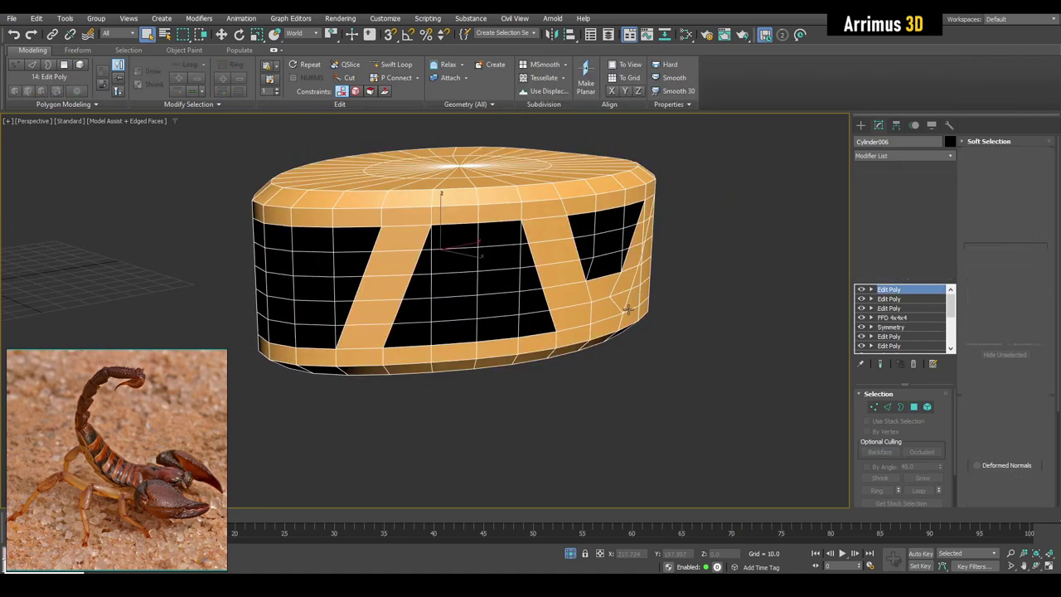
{"action": "key", "text": "4"}
{"action": "right_click", "coordinate": [638, 294]}
{"action": "left_click", "coordinate": [635, 290]}
{"action": "left_click", "coordinate": [706, 328]}
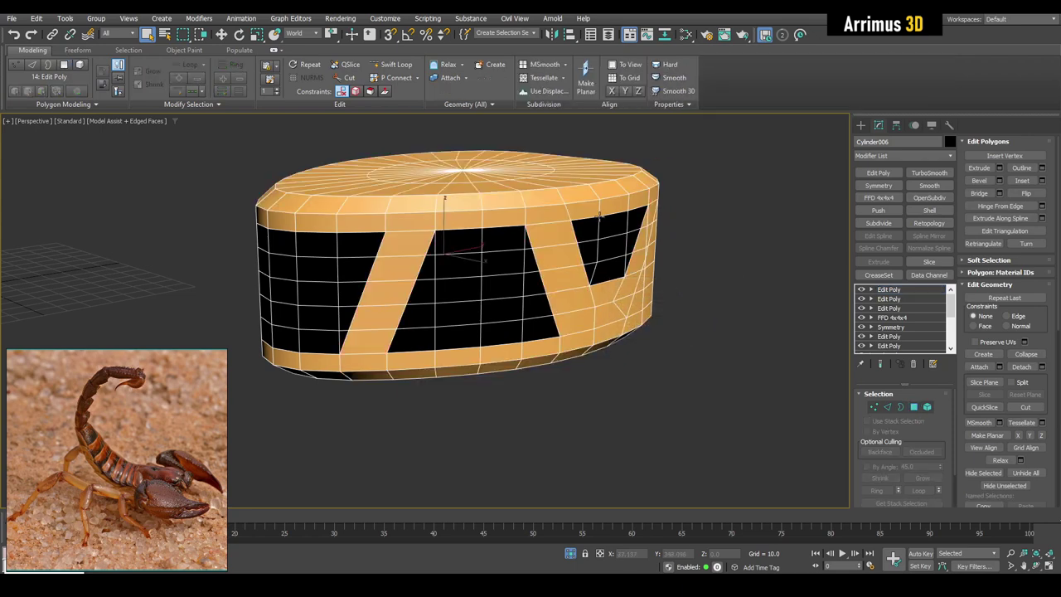
Give the detached frame thickness with a Shell modifier.
{"action": "left_click", "coordinate": [932, 212]}
{"action": "left_click_drag", "start_coordinate": [955, 423], "coordinate": [960, 506]}
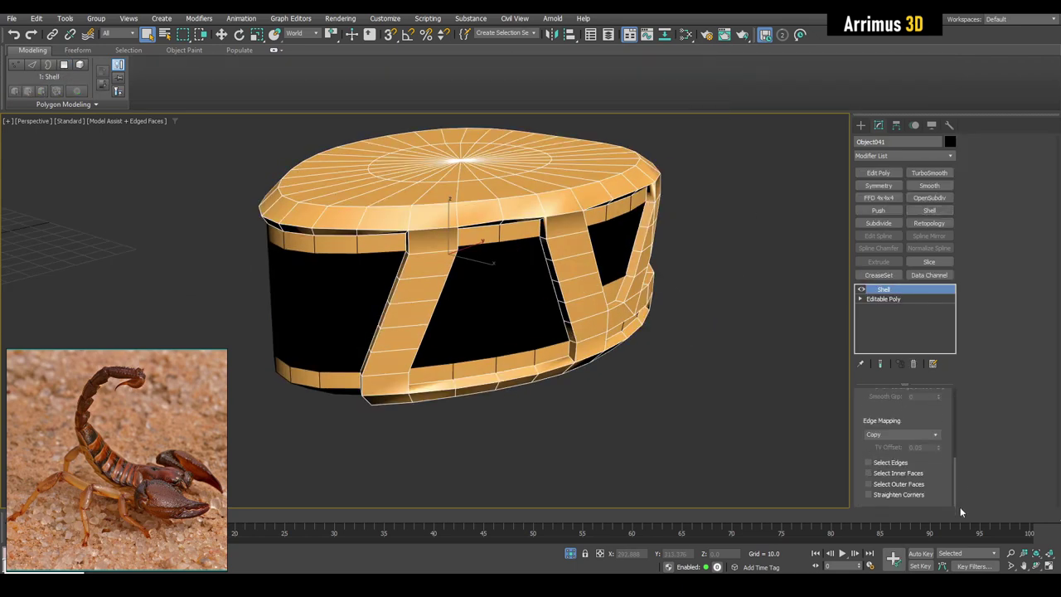
{"action": "mouse_move", "coordinate": [829, 448]}
{"action": "middle_mouse_down", "text": "alt"}
{"action": "mouse_move", "coordinate": [702, 358]}
{"action": "mouse_move", "coordinate": [708, 334]}
{"action": "middle_mouse_up", "text": "alt"}
Mirror the frame across the X axis with a Symmetry modifier and inspect the body.
{"action": "left_click", "coordinate": [885, 172]}
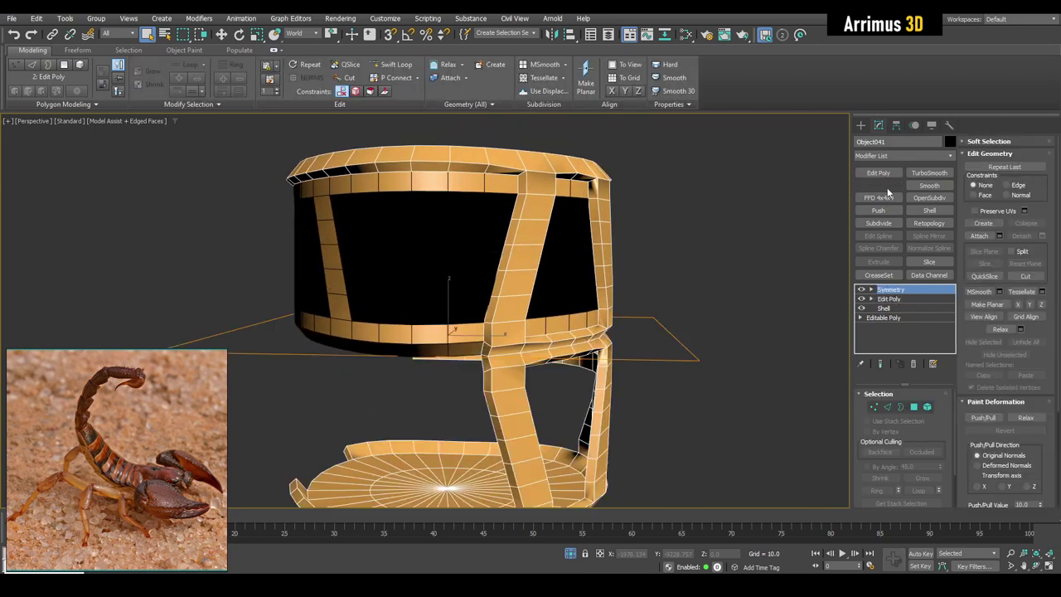
{"action": "left_click", "coordinate": [882, 430]}
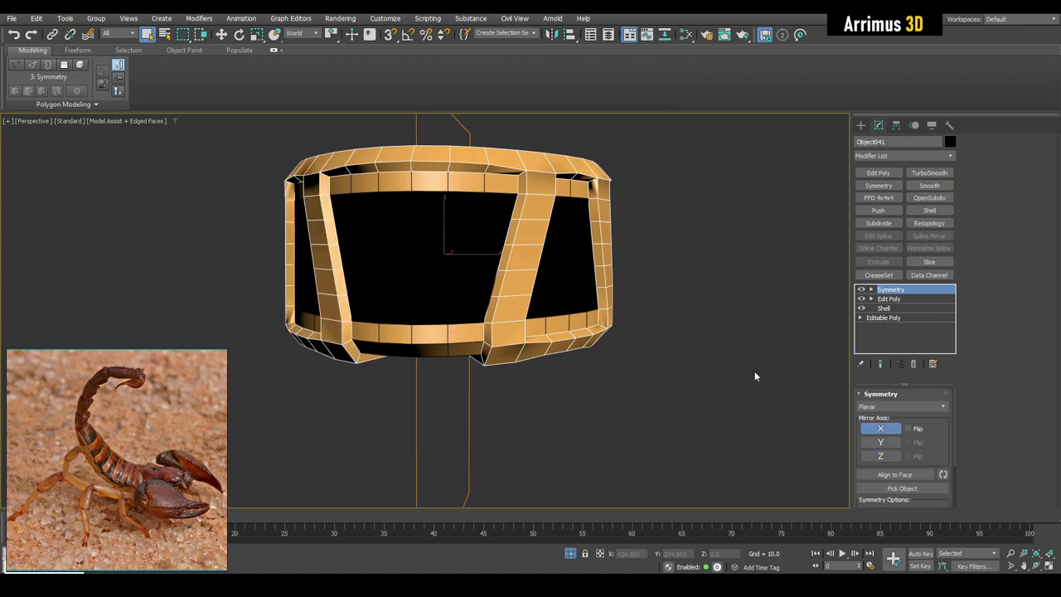
{"action": "mouse_move", "coordinate": [732, 367]}
{"action": "middle_mouse_down", "text": "alt"}
{"action": "mouse_move", "coordinate": [705, 386]}
{"action": "mouse_move", "coordinate": [623, 367]}
{"action": "mouse_move", "coordinate": [608, 331]}
{"action": "middle_mouse_up", "text": "alt"}
{"action": "scroll", "coordinate": [547, 321], "scroll_direction": "down", "scroll_amount": 6}
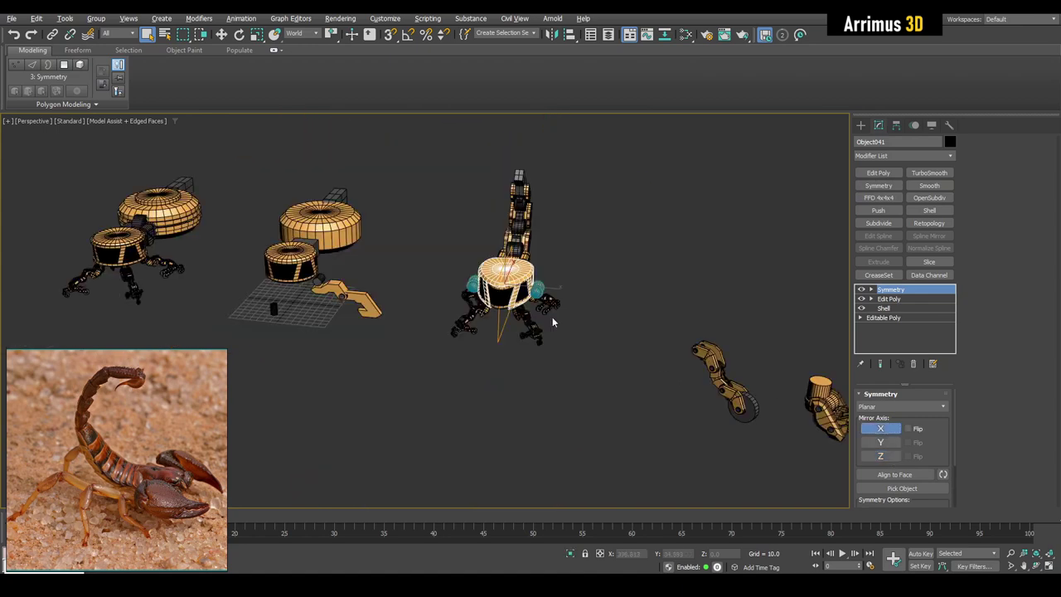
{"action": "key", "text": "F4"}
{"action": "mouse_move", "coordinate": [548, 314]}
{"action": "middle_mouse_down", "text": "alt"}
{"action": "mouse_move", "coordinate": [530, 298]}
{"action": "mouse_move", "coordinate": [530, 266]}
{"action": "mouse_move", "coordinate": [554, 249]}
{"action": "mouse_move", "coordinate": [503, 281]}
{"action": "mouse_move", "coordinate": [570, 270]}
{"action": "middle_mouse_up", "text": "alt"}
{"action": "scroll", "coordinate": [530, 298], "scroll_direction": "up", "scroll_amount": 3}
{"action": "scroll", "coordinate": [530, 299], "scroll_direction": "up", "scroll_amount": 3}
{"action": "scroll", "coordinate": [530, 298], "scroll_direction": "up", "scroll_amount": 3}
{"action": "scroll", "coordinate": [554, 249], "scroll_direction": "up", "scroll_amount": 3}
{"action": "scroll", "coordinate": [555, 249], "scroll_direction": "up", "scroll_amount": 3}
{"action": "key", "text": "F4"}
Isolate the frame and add another Edit Poly layer for further edits.
{"action": "key", "text": "alt+q"}
{"action": "left_click", "coordinate": [893, 299]}
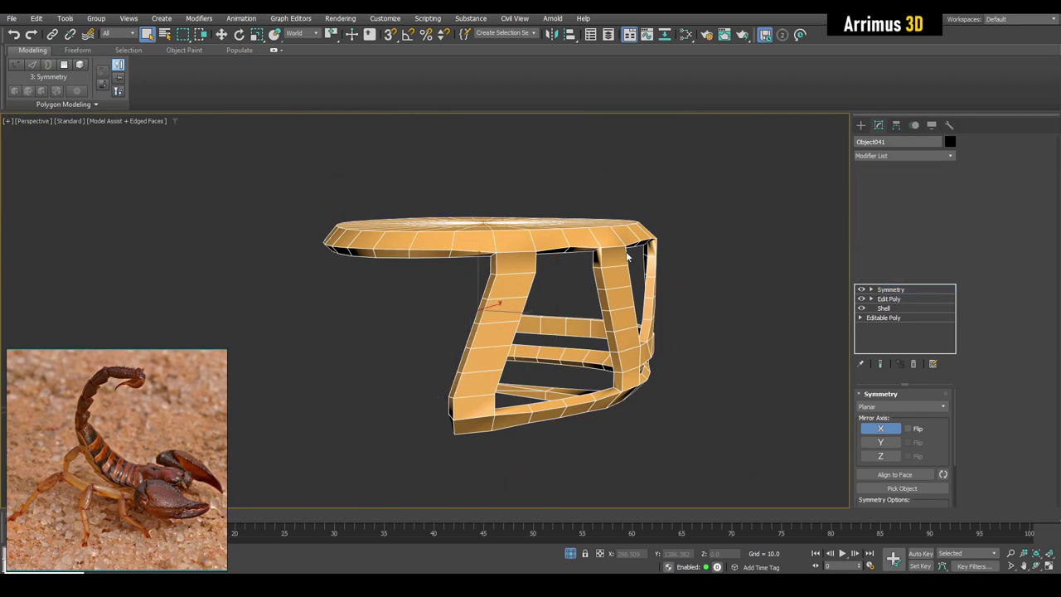
{"action": "left_click", "coordinate": [877, 173]}
{"action": "middle_click_drag", "start_coordinate": [574, 249], "coordinate": [522, 252], "text": "alt"}
{"action": "middle_click_drag", "start_coordinate": [606, 255], "coordinate": [555, 253], "text": "alt"}
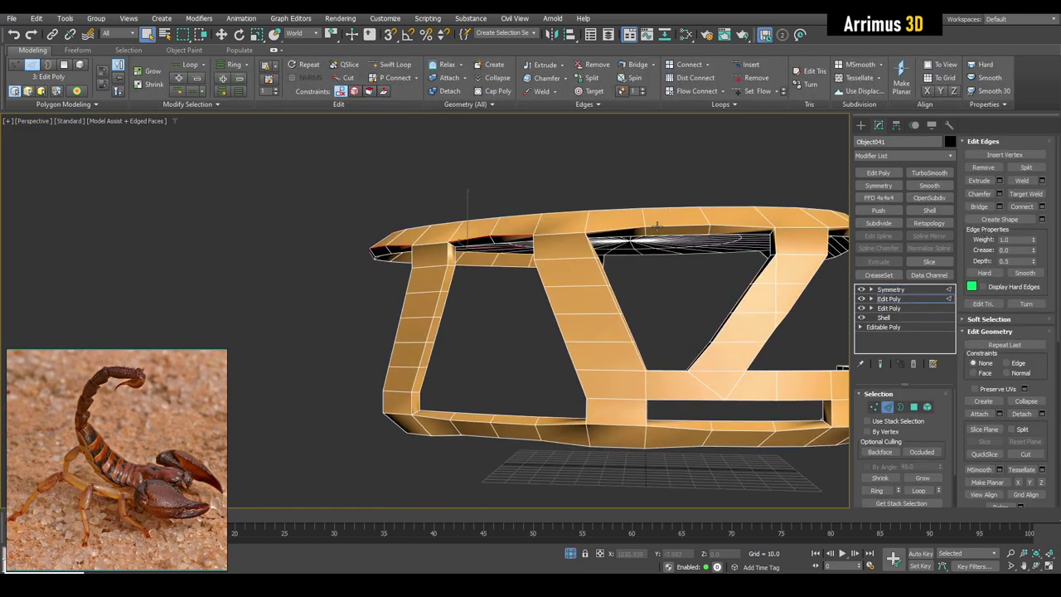
{"action": "mouse_move", "coordinate": [658, 226]}
{"action": "middle_mouse_down", "text": "alt"}
{"action": "mouse_move", "coordinate": [678, 257]}
{"action": "mouse_move", "coordinate": [701, 258]}
{"action": "mouse_move", "coordinate": [675, 280]}
{"action": "mouse_move", "coordinate": [636, 281]}
{"action": "mouse_move", "coordinate": [634, 266]}
{"action": "mouse_move", "coordinate": [559, 226]}
{"action": "mouse_move", "coordinate": [566, 263]}
{"action": "middle_mouse_up", "text": "alt"}
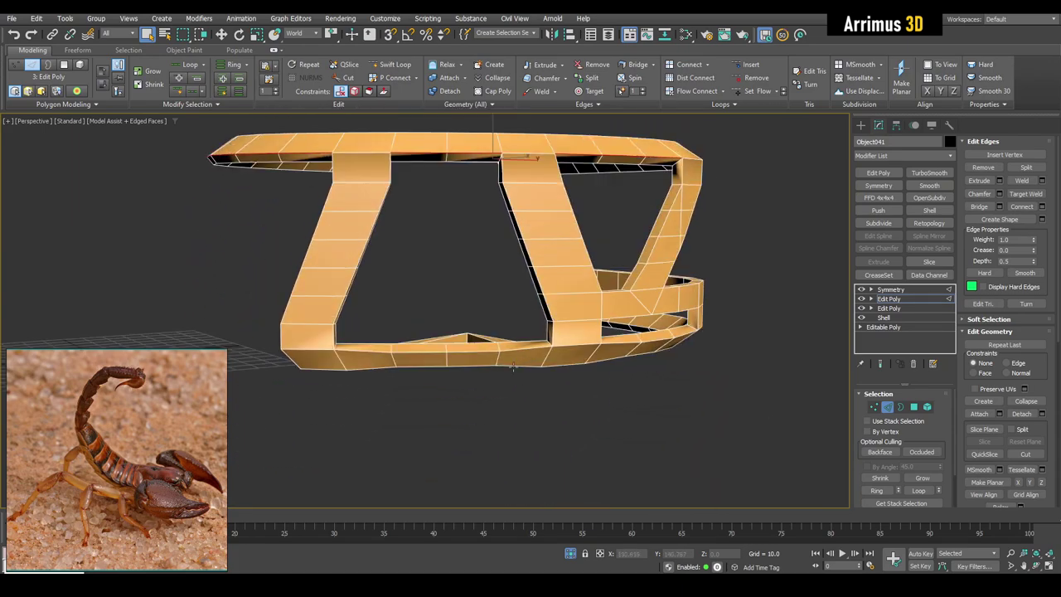
{"action": "middle_click_drag", "start_coordinate": [512, 365], "coordinate": [566, 375], "text": "alt"}
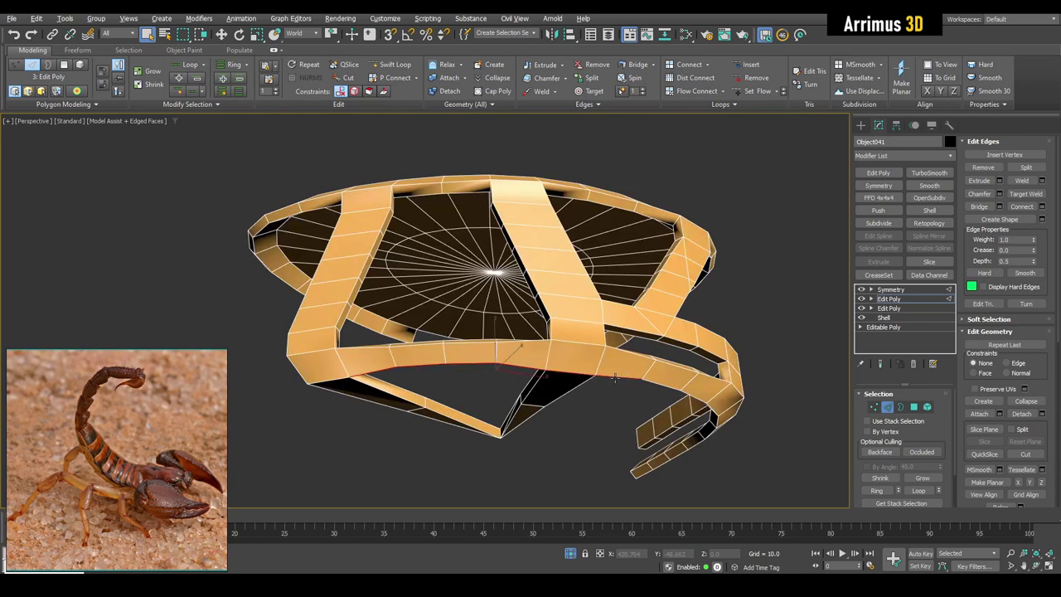
{"action": "middle_click_drag", "start_coordinate": [335, 377], "coordinate": [336, 399], "text": "alt"}
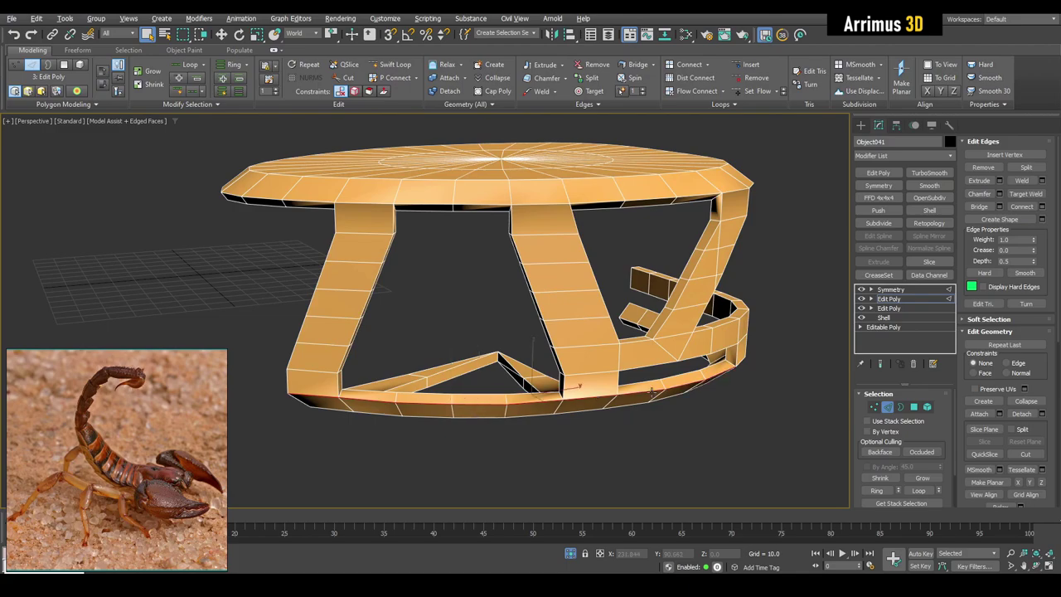
{"action": "mouse_move", "coordinate": [650, 392]}
{"action": "middle_mouse_down", "text": "alt"}
{"action": "mouse_move", "coordinate": [689, 374]}
{"action": "mouse_move", "coordinate": [512, 340]}
{"action": "mouse_move", "coordinate": [547, 327]}
{"action": "mouse_move", "coordinate": [568, 300]}
{"action": "mouse_move", "coordinate": [539, 349]}
{"action": "mouse_move", "coordinate": [527, 418]}
{"action": "mouse_move", "coordinate": [509, 387]}
{"action": "mouse_move", "coordinate": [559, 232]}
{"action": "middle_mouse_up", "text": "alt"}
{"action": "key", "text": "1"}
{"action": "key", "text": "1"}
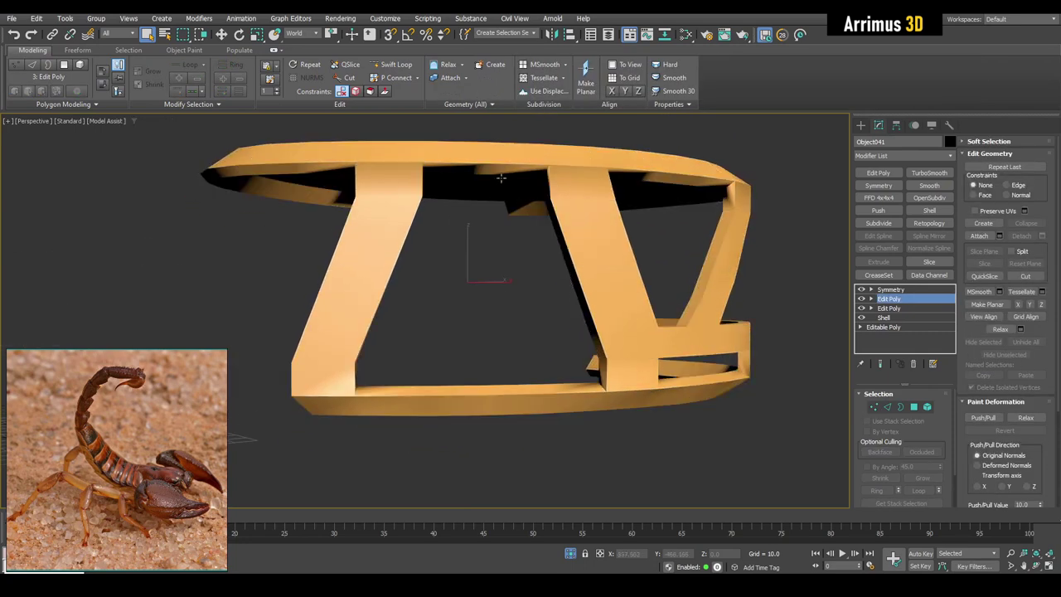
Add a Smooth modifier to the Object041 frame.
{"action": "left_click", "coordinate": [931, 184]}
{"action": "mouse_move", "coordinate": [530, 331]}
{"action": "middle_mouse_down", "text": "alt"}
{"action": "mouse_move", "coordinate": [549, 315]}
{"action": "mouse_move", "coordinate": [563, 190]}
{"action": "middle_mouse_up", "text": "alt"}
{"action": "key", "text": "F4"}
Exit isolation and enable Show End Result to view the frame on the full robot.
{"action": "key", "text": "F4"}
{"action": "mouse_move", "coordinate": [587, 254]}
{"action": "middle_mouse_down", "text": "alt"}
{"action": "mouse_move", "coordinate": [604, 273]}
{"action": "mouse_move", "coordinate": [696, 247]}
{"action": "mouse_move", "coordinate": [644, 289]}
{"action": "mouse_move", "coordinate": [632, 275]}
{"action": "middle_mouse_up", "text": "alt"}
{"action": "key", "text": "alt+q"}
{"action": "key", "text": "F4"}
{"action": "mouse_move", "coordinate": [704, 277]}
{"action": "middle_mouse_down", "text": "alt"}
{"action": "mouse_move", "coordinate": [667, 284]}
{"action": "mouse_move", "coordinate": [689, 279]}
{"action": "mouse_move", "coordinate": [668, 309]}
{"action": "mouse_move", "coordinate": [498, 331]}
{"action": "mouse_move", "coordinate": [607, 312]}
{"action": "mouse_move", "coordinate": [601, 303]}
{"action": "mouse_move", "coordinate": [504, 365]}
{"action": "mouse_move", "coordinate": [499, 296]}
{"action": "middle_mouse_up", "text": "alt"}
{"action": "key", "text": "ctrl+e"}
{"action": "key", "text": "F4"}
{"action": "key", "text": "F4"}
{"action": "scroll", "coordinate": [500, 297], "scroll_direction": "up", "scroll_amount": 3}
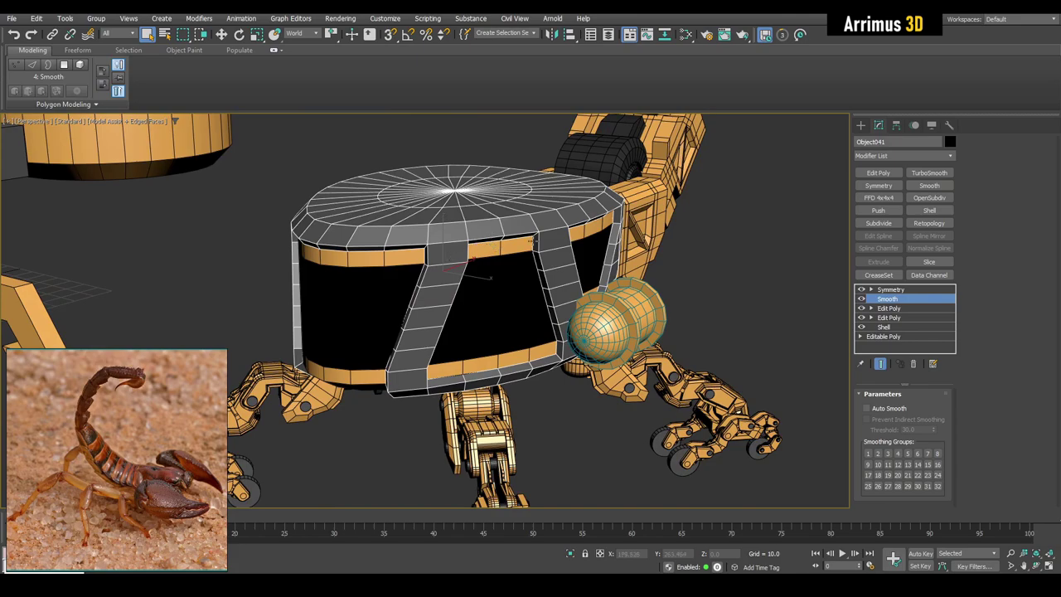
{"action": "key", "text": "ctrl+d"}
{"action": "middle_click_drag", "start_coordinate": [540, 193], "coordinate": [546, 305], "text": "alt"}
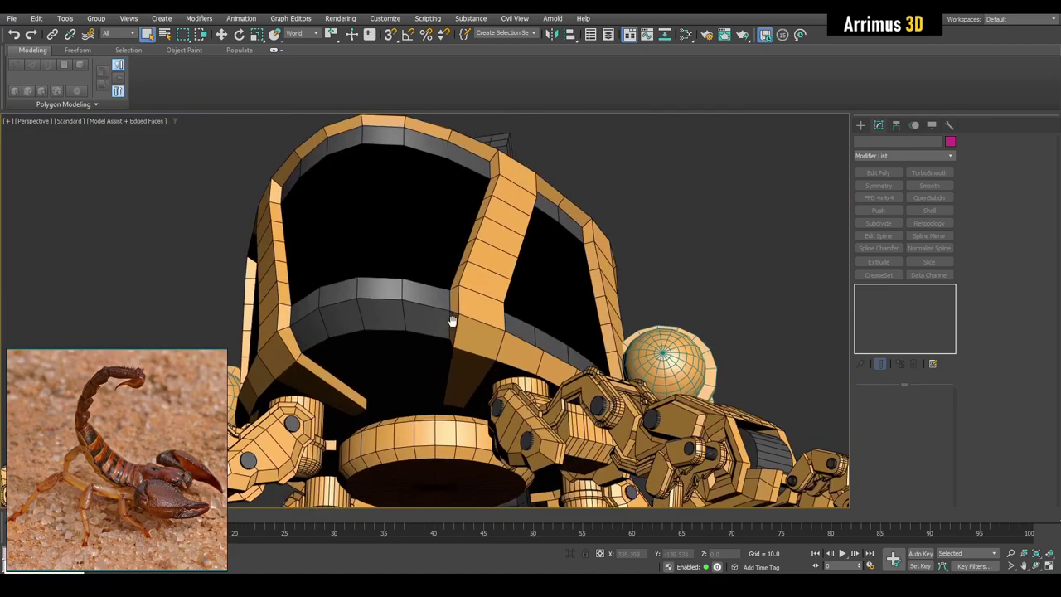
{"action": "left_click", "coordinate": [403, 324]}
{"action": "mouse_move", "coordinate": [399, 326]}
{"action": "middle_mouse_down", "text": "alt"}
{"action": "mouse_move", "coordinate": [474, 292]}
{"action": "mouse_move", "coordinate": [536, 214]}
{"action": "mouse_move", "coordinate": [516, 216]}
{"action": "middle_mouse_up", "text": "alt"}
Select Object041's upper Edit Poly layer in vertex mode.
{"action": "left_click", "coordinate": [536, 213]}
{"action": "left_click", "coordinate": [900, 307]}
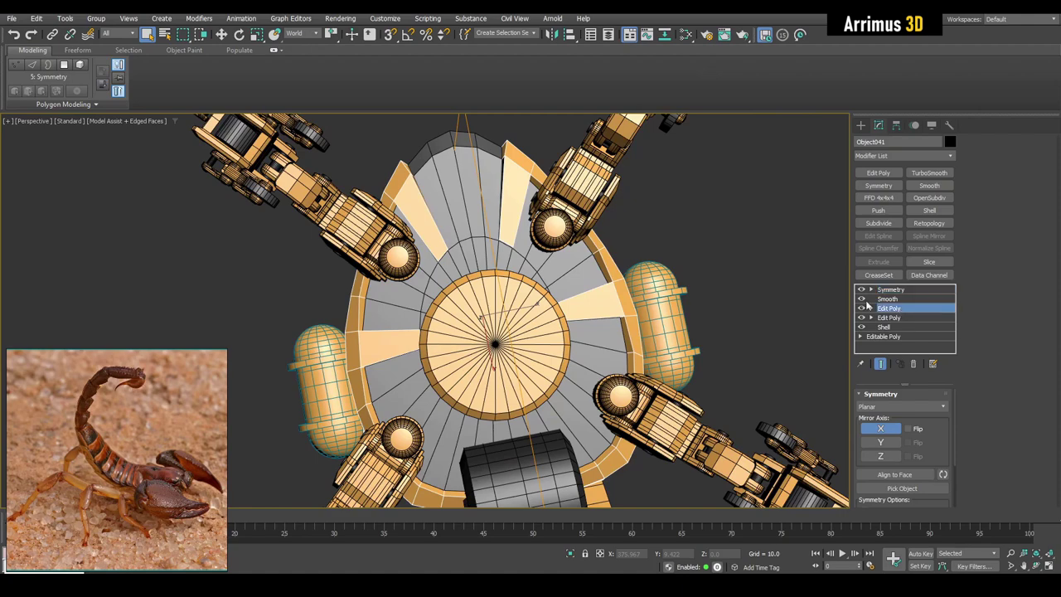
{"action": "scroll", "coordinate": [500, 271], "scroll_direction": "up", "scroll_amount": 3}
{"action": "key", "text": "1"}
{"action": "scroll", "coordinate": [499, 272], "scroll_direction": "up", "scroll_amount": 3}
{"action": "scroll", "coordinate": [488, 278], "scroll_direction": "up", "scroll_amount": 3}
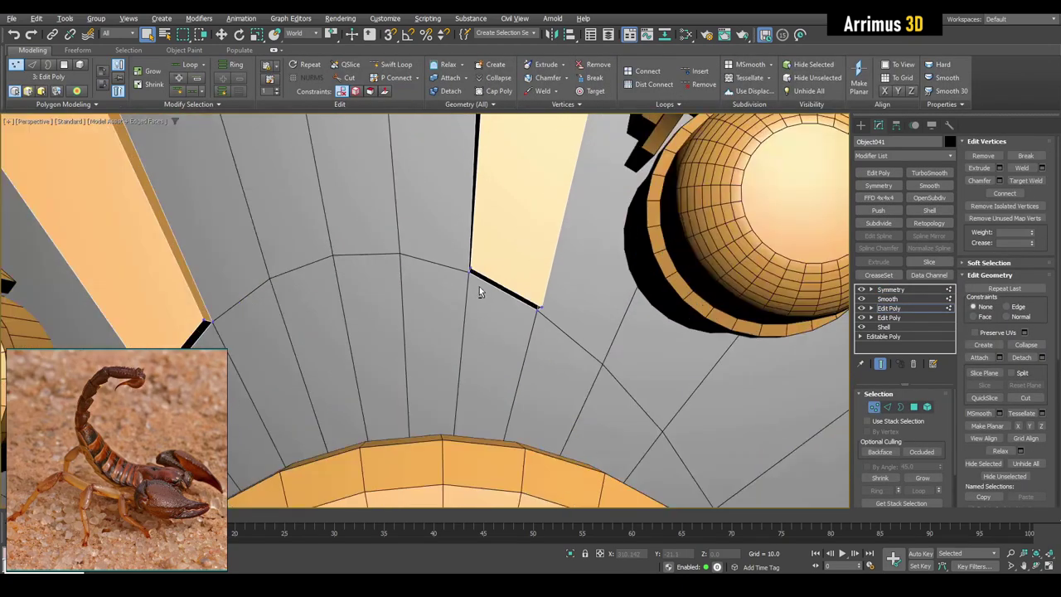
{"action": "scroll", "coordinate": [485, 270], "scroll_direction": "down", "scroll_amount": 1}
{"action": "scroll", "coordinate": [506, 241], "scroll_direction": "up", "scroll_amount": 2}
Select a frame strip-end edge and move it to pull the end into a point.
{"action": "key", "text": "2"}
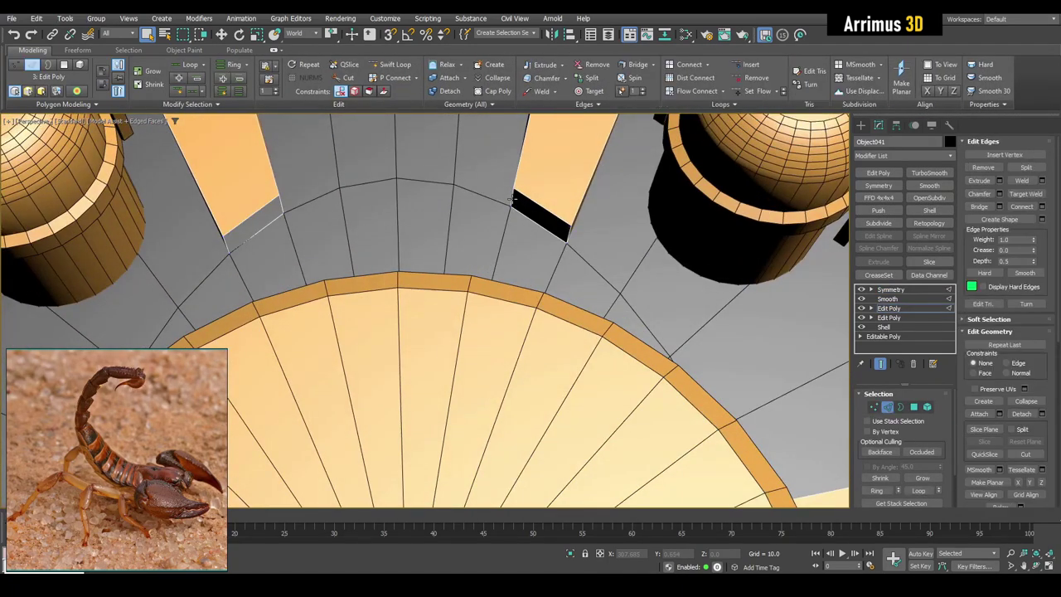
{"action": "left_click", "coordinate": [527, 218]}
{"action": "key", "text": "w"}
{"action": "scroll", "coordinate": [527, 218], "scroll_direction": "down", "scroll_amount": 2}
{"action": "mouse_move", "coordinate": [527, 218]}
{"action": "middle_mouse_down", "text": "alt"}
{"action": "mouse_move", "coordinate": [522, 248]}
{"action": "mouse_move", "coordinate": [454, 197]}
{"action": "middle_mouse_up", "text": "alt"}
{"action": "scroll", "coordinate": [454, 197], "scroll_direction": "up", "scroll_amount": 1}
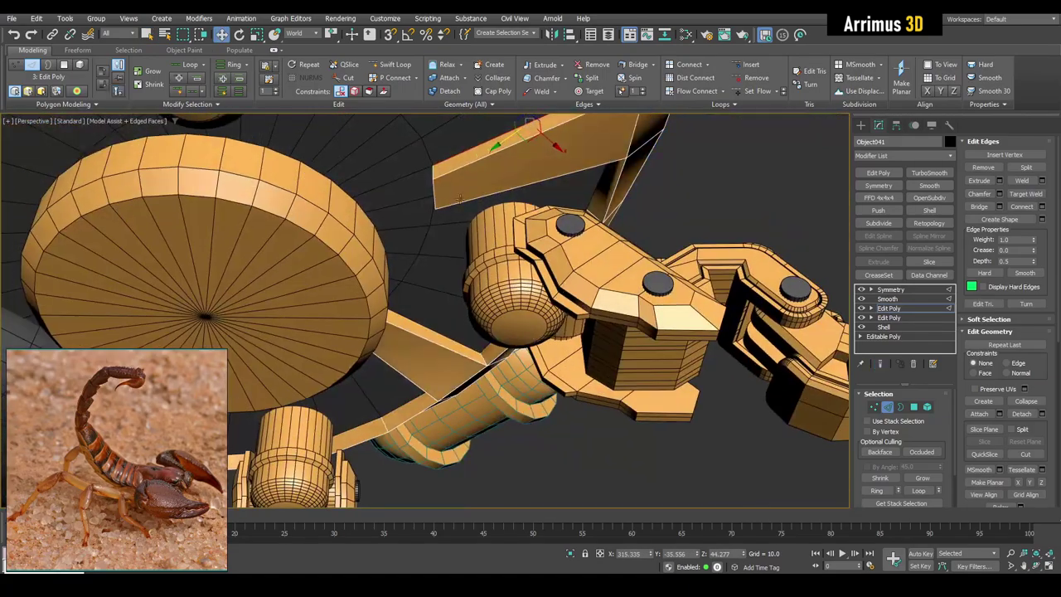
{"action": "mouse_move", "coordinate": [519, 213]}
{"action": "middle_mouse_down", "text": "alt"}
{"action": "mouse_move", "coordinate": [448, 241]}
{"action": "mouse_move", "coordinate": [435, 257]}
{"action": "mouse_move", "coordinate": [473, 265]}
{"action": "mouse_move", "coordinate": [507, 304]}
{"action": "mouse_move", "coordinate": [526, 362]}
{"action": "mouse_move", "coordinate": [404, 205]}
{"action": "mouse_move", "coordinate": [521, 394]}
{"action": "mouse_move", "coordinate": [511, 310]}
{"action": "mouse_move", "coordinate": [460, 297]}
{"action": "mouse_move", "coordinate": [361, 323]}
{"action": "mouse_move", "coordinate": [282, 248]}
{"action": "mouse_move", "coordinate": [308, 287]}
{"action": "mouse_move", "coordinate": [403, 244]}
{"action": "mouse_move", "coordinate": [441, 261]}
{"action": "middle_mouse_up", "text": "alt"}
{"action": "scroll", "coordinate": [433, 262], "scroll_direction": "down", "scroll_amount": 2}
Finish the pointed strip tips, then exit sub-object mode back to selection.
{"action": "key", "text": "1"}
{"action": "middle_click_drag", "start_coordinate": [473, 332], "coordinate": [500, 358], "text": "alt"}
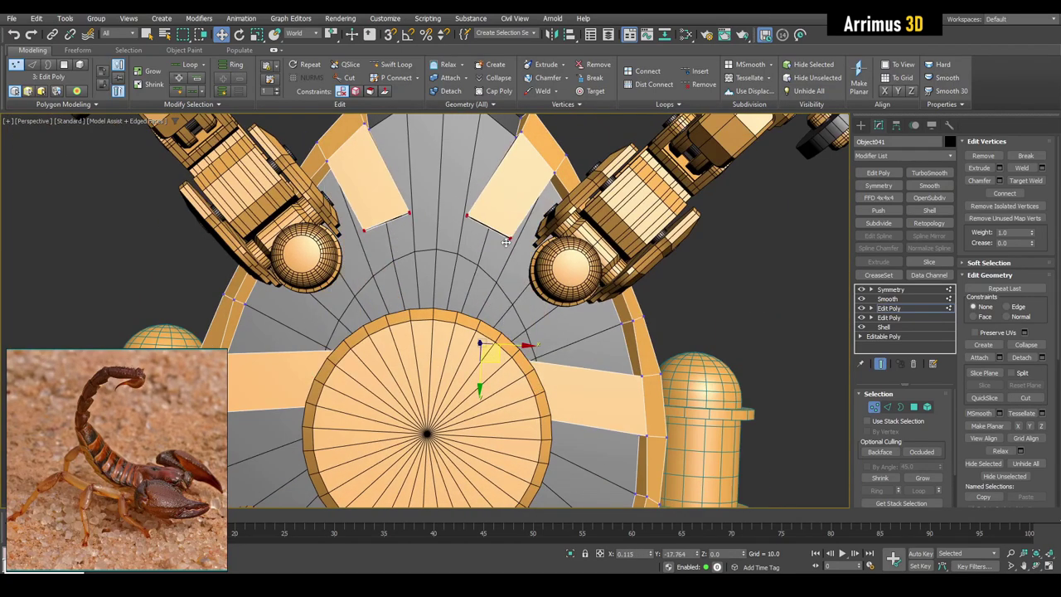
{"action": "mouse_move", "coordinate": [506, 243]}
{"action": "middle_mouse_down", "text": "alt"}
{"action": "mouse_move", "coordinate": [440, 241]}
{"action": "mouse_move", "coordinate": [489, 219]}
{"action": "middle_mouse_up", "text": "alt"}
{"action": "key", "text": "2"}
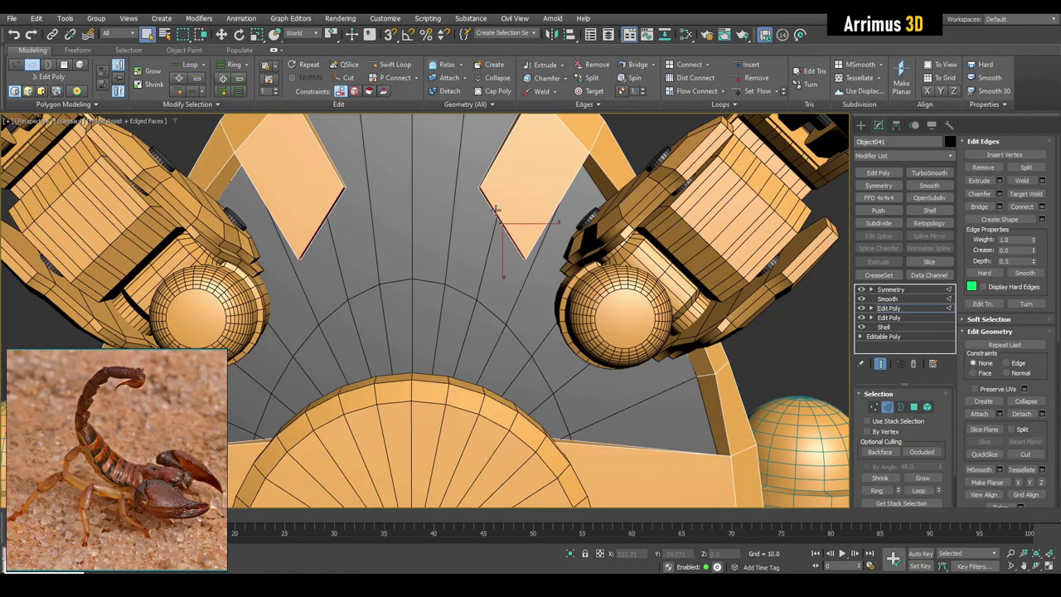
{"action": "key", "text": "2"}
{"action": "mouse_move", "coordinate": [382, 235]}
{"action": "middle_mouse_down", "text": "alt"}
{"action": "mouse_move", "coordinate": [516, 237]}
{"action": "mouse_move", "coordinate": [503, 317]}
{"action": "mouse_move", "coordinate": [464, 311]}
{"action": "middle_mouse_up", "text": "alt"}
{"action": "key", "text": "q"}
{"action": "left_click", "coordinate": [642, 432]}
{"action": "mouse_move", "coordinate": [642, 432]}
{"action": "middle_mouse_down", "text": "alt"}
{"action": "mouse_move", "coordinate": [663, 373]}
{"action": "mouse_move", "coordinate": [696, 335]}
{"action": "middle_mouse_up", "text": "alt"}
{"action": "scroll", "coordinate": [696, 335], "scroll_direction": "down", "scroll_amount": 4}
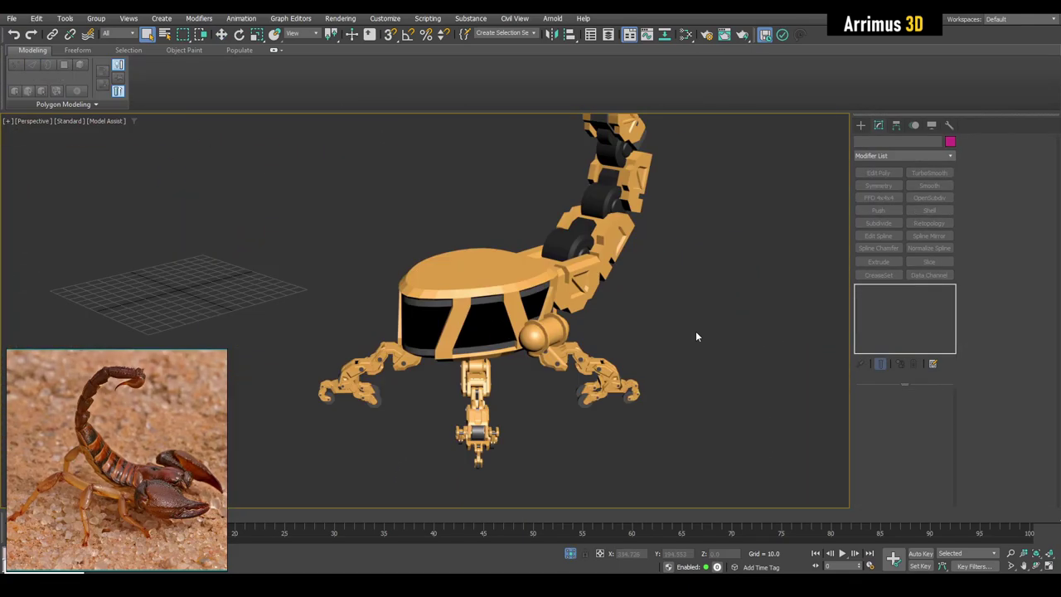
{"action": "mouse_move", "coordinate": [695, 336]}
{"action": "middle_mouse_down", "text": "alt"}
{"action": "mouse_move", "coordinate": [620, 372]}
{"action": "mouse_move", "coordinate": [653, 315]}
{"action": "mouse_move", "coordinate": [686, 318]}
{"action": "mouse_move", "coordinate": [679, 357]}
{"action": "mouse_move", "coordinate": [654, 374]}
{"action": "mouse_move", "coordinate": [389, 359]}
{"action": "mouse_move", "coordinate": [403, 208]}
{"action": "mouse_move", "coordinate": [413, 275]}
{"action": "mouse_move", "coordinate": [502, 357]}
{"action": "mouse_move", "coordinate": [449, 324]}
{"action": "mouse_move", "coordinate": [531, 324]}
{"action": "mouse_move", "coordinate": [551, 352]}
{"action": "mouse_move", "coordinate": [569, 308]}
{"action": "middle_mouse_up", "text": "alt"}
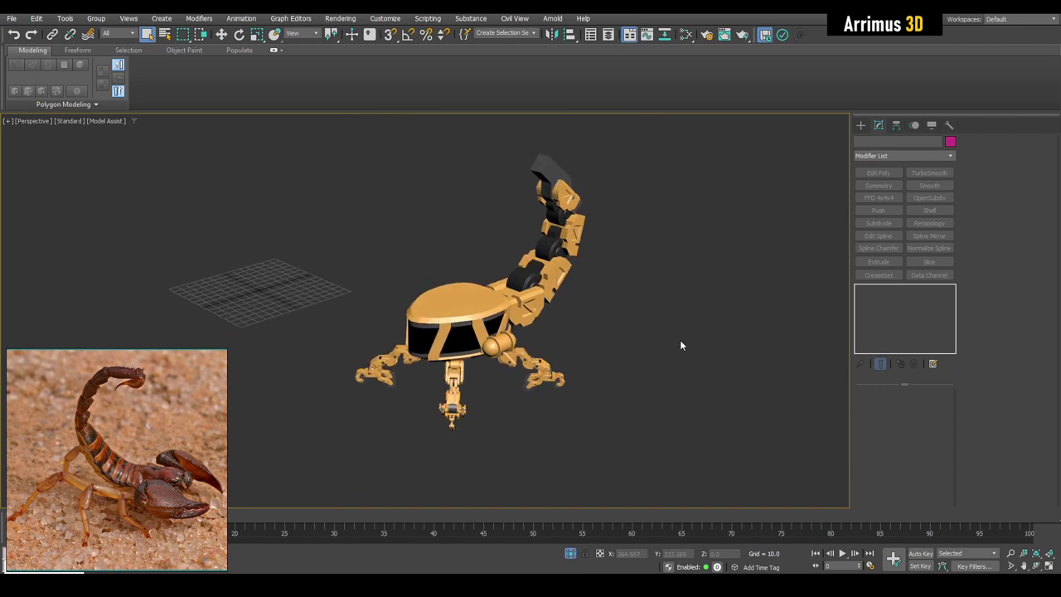